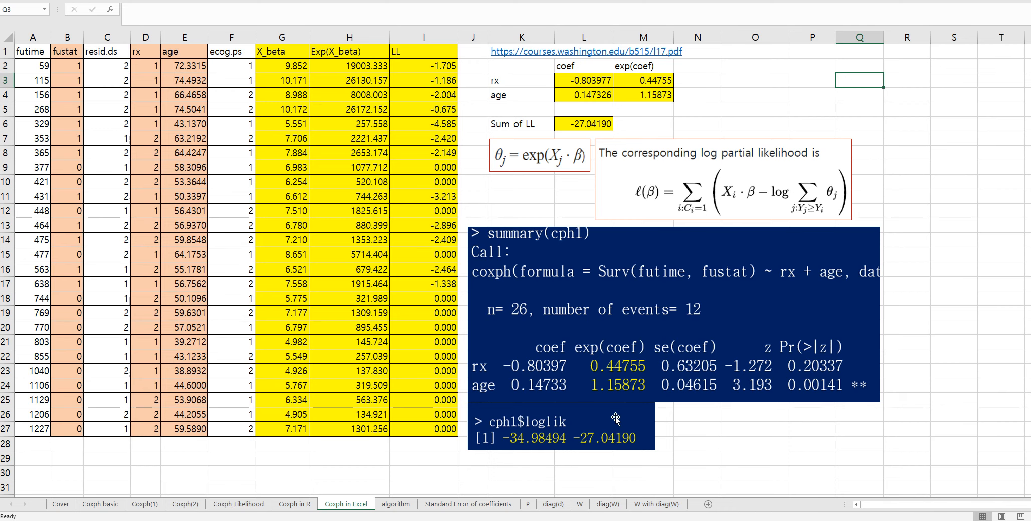
# - Name the rx and age data range D2:E27 on the Standard Error of coefficients sheet as X
pyautogui.click(396, 505)
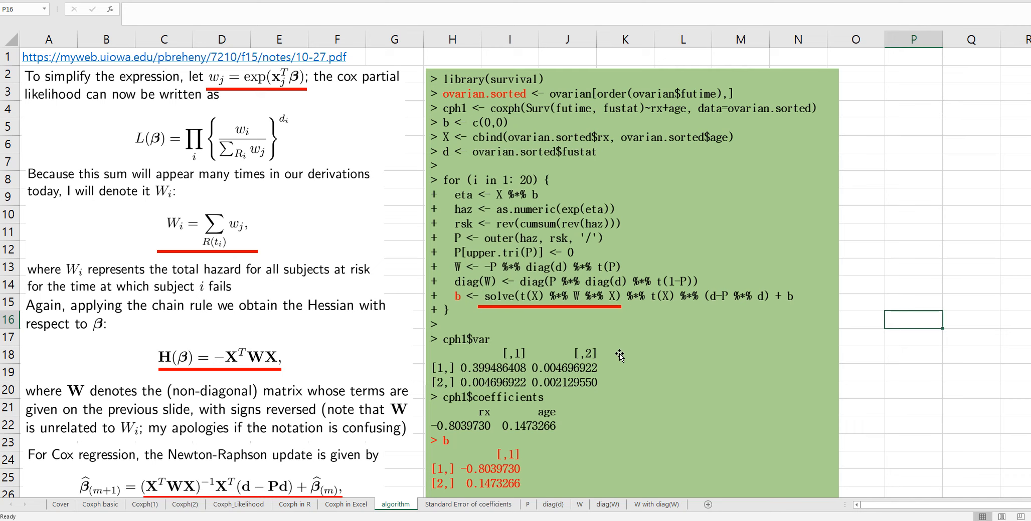
pyautogui.click(482, 504)
pyautogui.click(478, 153)
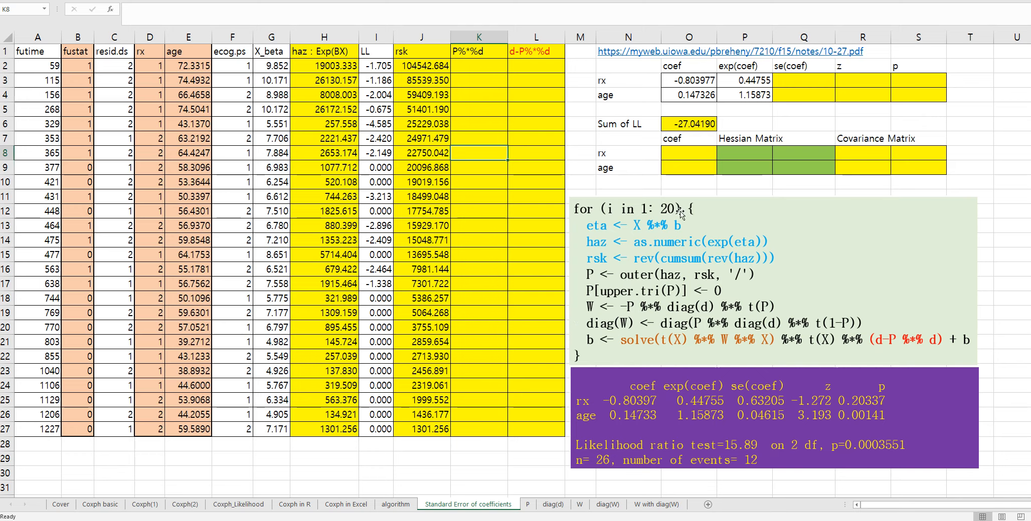
pyautogui.click(492, 212)
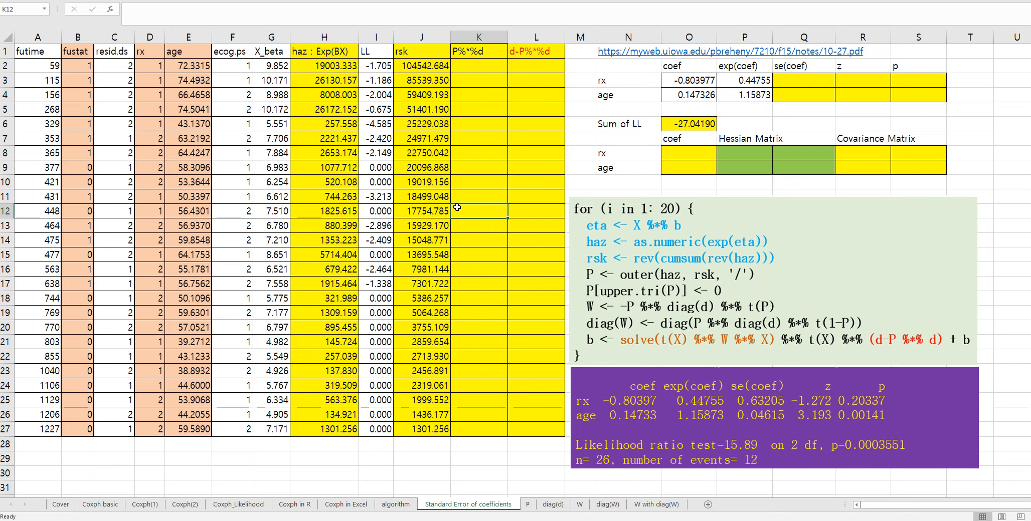
pyautogui.moveTo(142, 70); pyautogui.dragTo(197, 427)
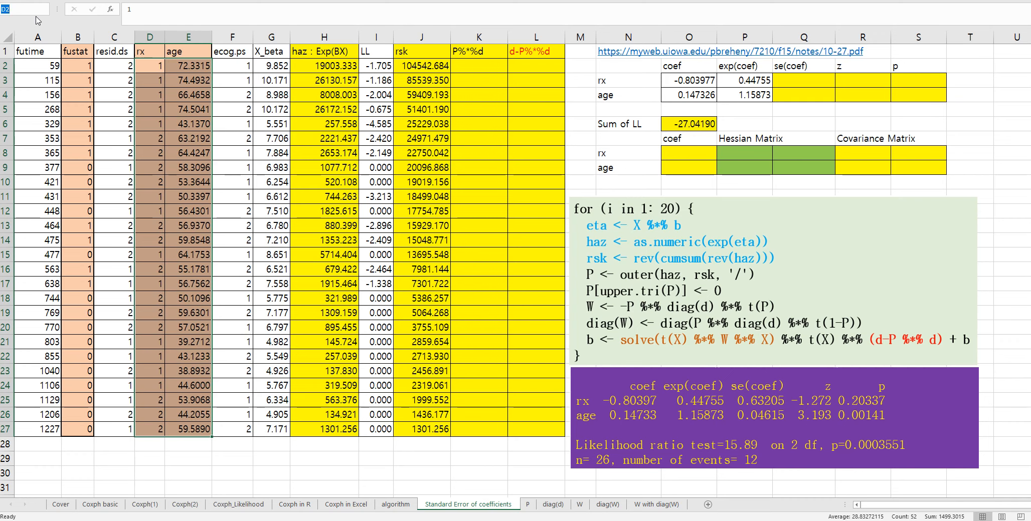
pyautogui.write('X')
# - Inspect the first haz and rsk formulas in H2 and J2, and the linked haz cell B2 on the P sheet
pyautogui.click(322, 106)
pyautogui.click(329, 71)
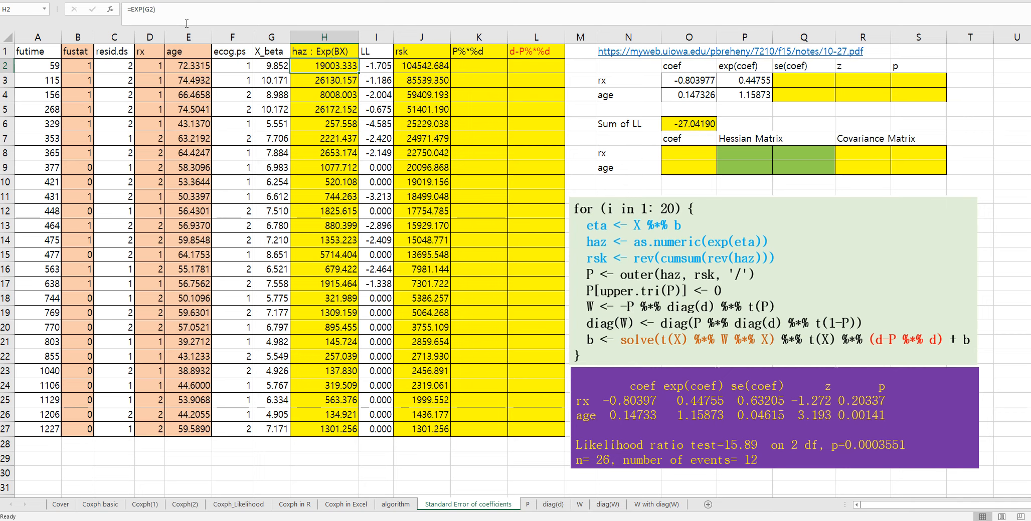
pyautogui.click(404, 67)
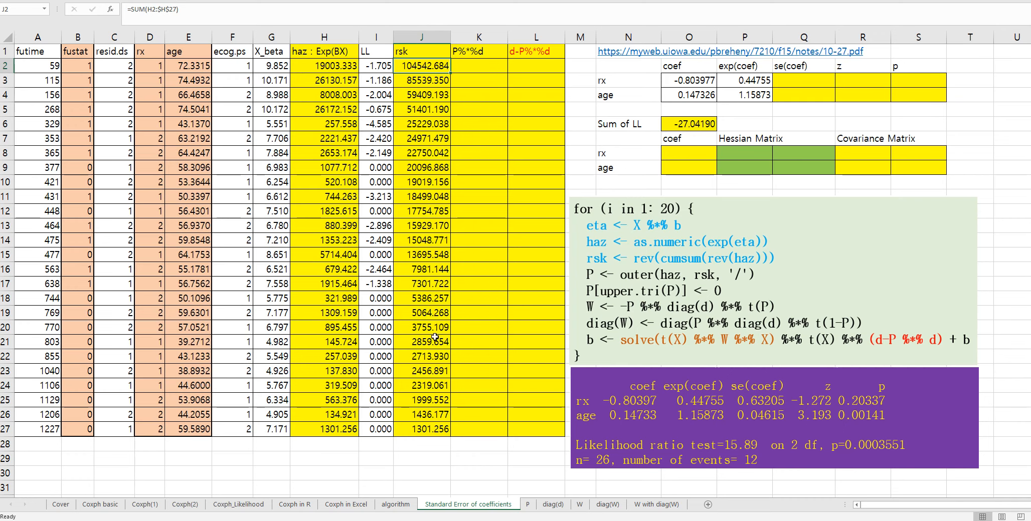
pyautogui.click(527, 505)
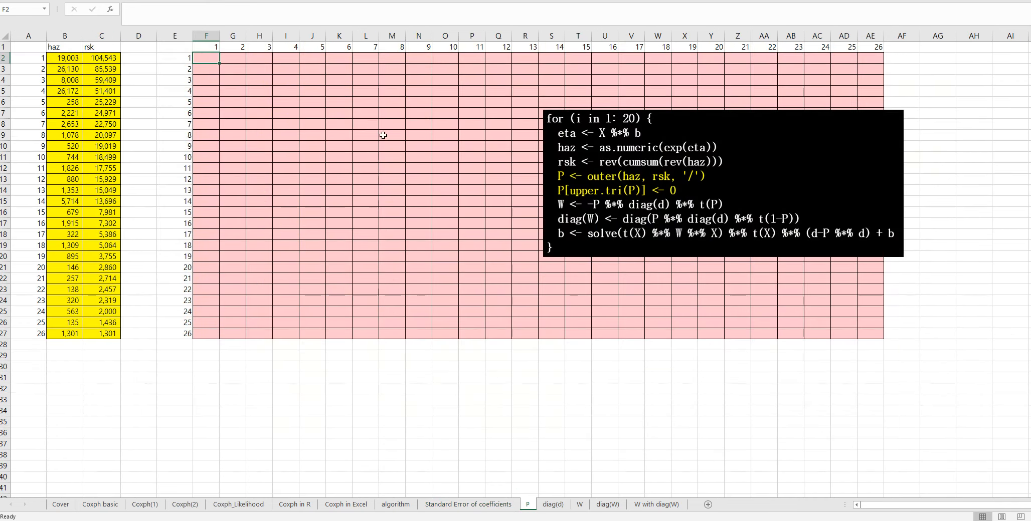
pyautogui.click(66, 60)
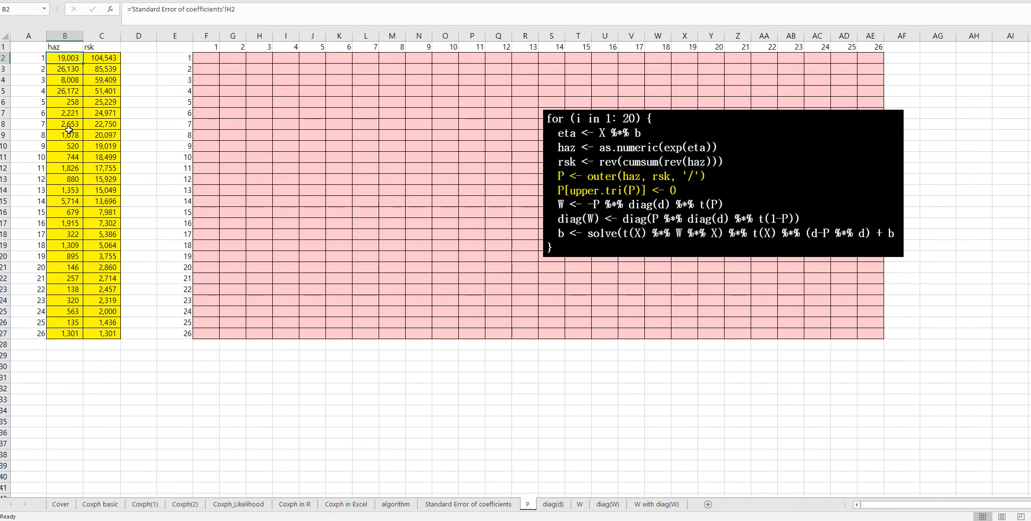
pyautogui.click(459, 504)
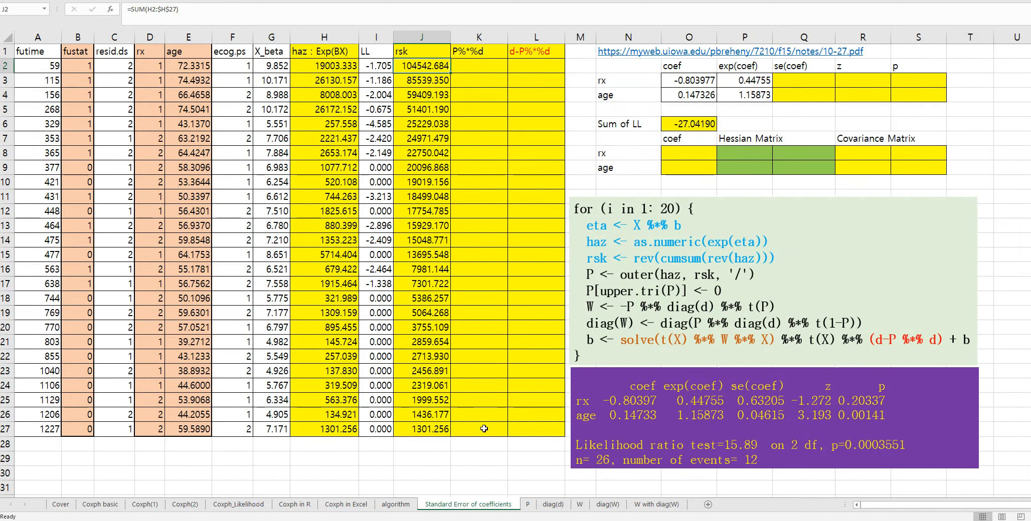
# - Begin a division formula in F2 of the P sheet with VLOOKUP($E2,$A$2:$B$27,2,FALSE) as the numerator
pyautogui.click(527, 504)
pyautogui.click(207, 59)
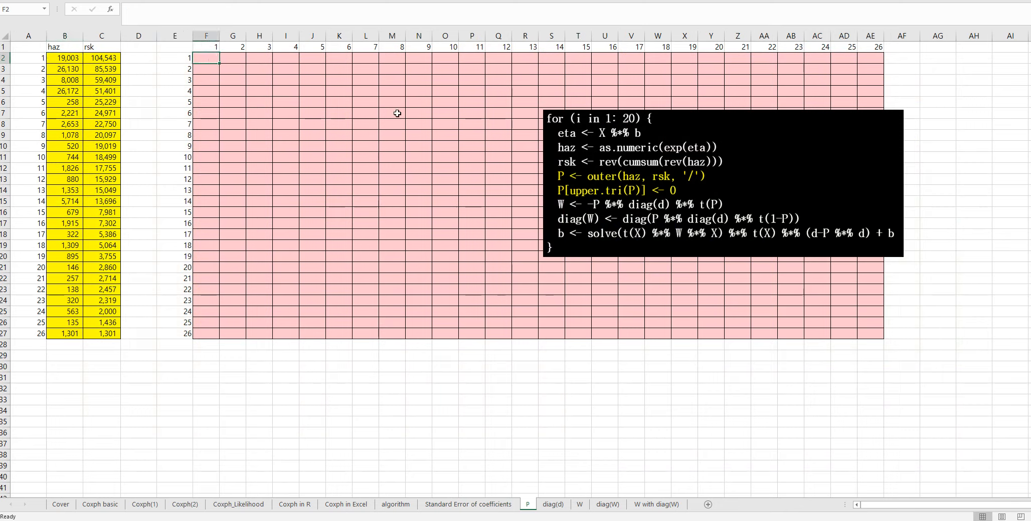
pyautogui.write('v')
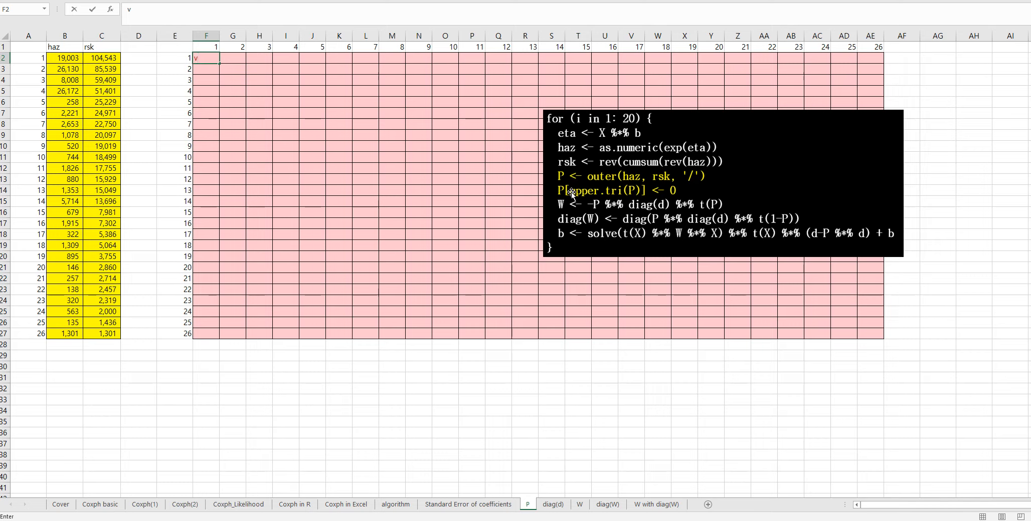
pyautogui.press('BackSpace')
pyautogui.write('=vloo')
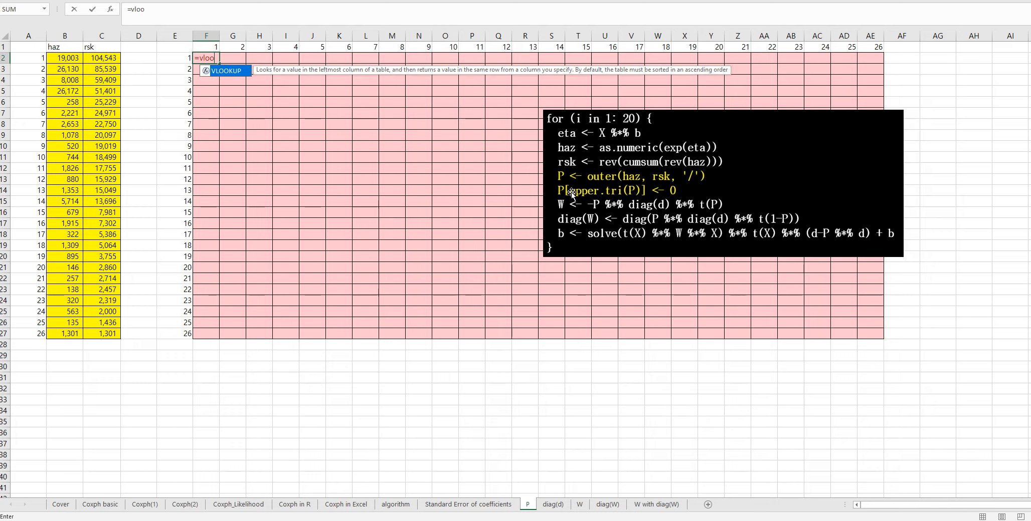
pyautogui.write('kup(')
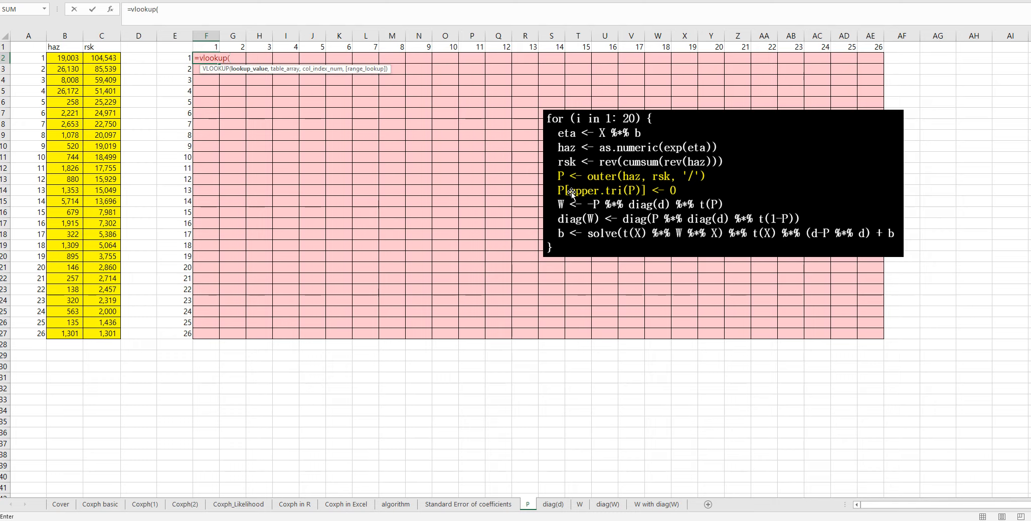
pyautogui.click(183, 60)
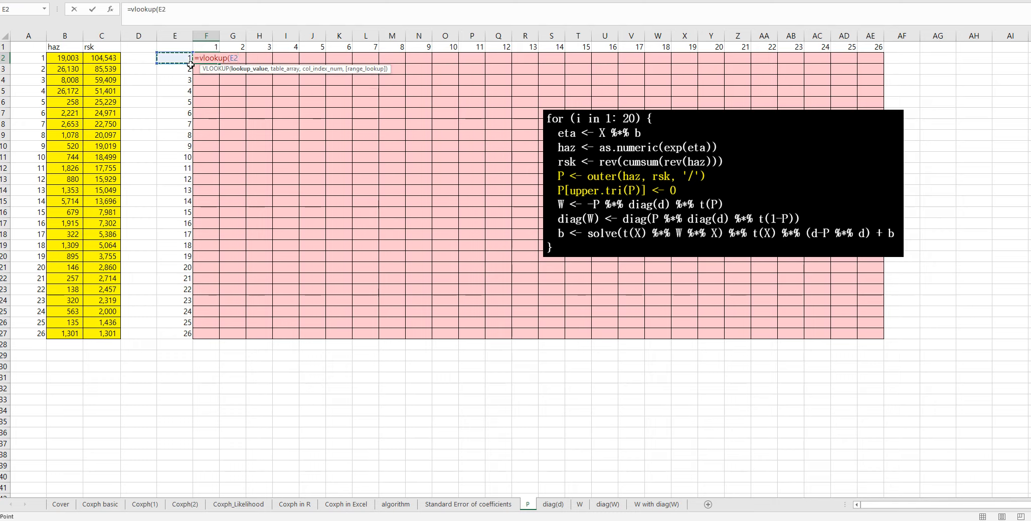
pyautogui.press('F4')
pyautogui.press('F4')
pyautogui.press('F4')
pyautogui.write(',')
pyautogui.moveTo(37, 57); pyautogui.dragTo(75, 334)
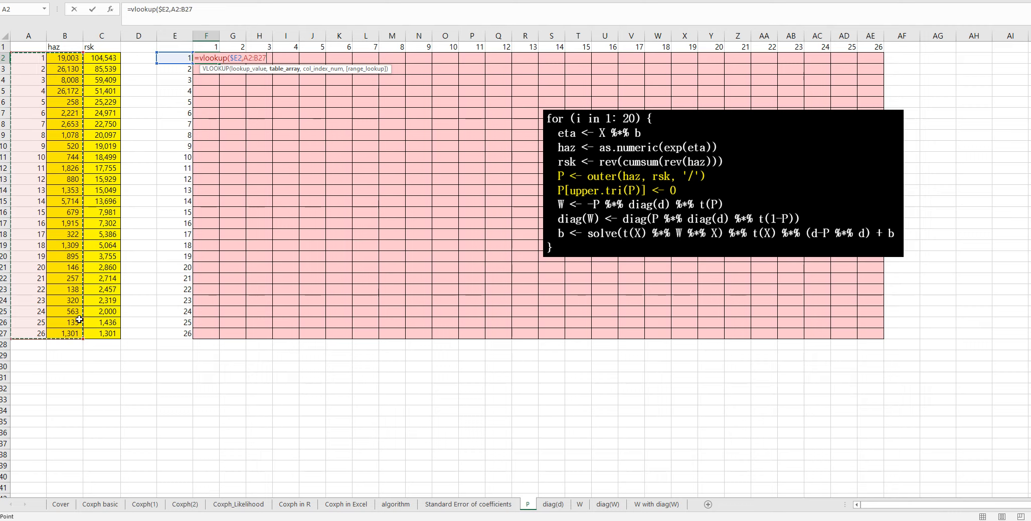
pyautogui.press('F4')
pyautogui.write(',2,fals')
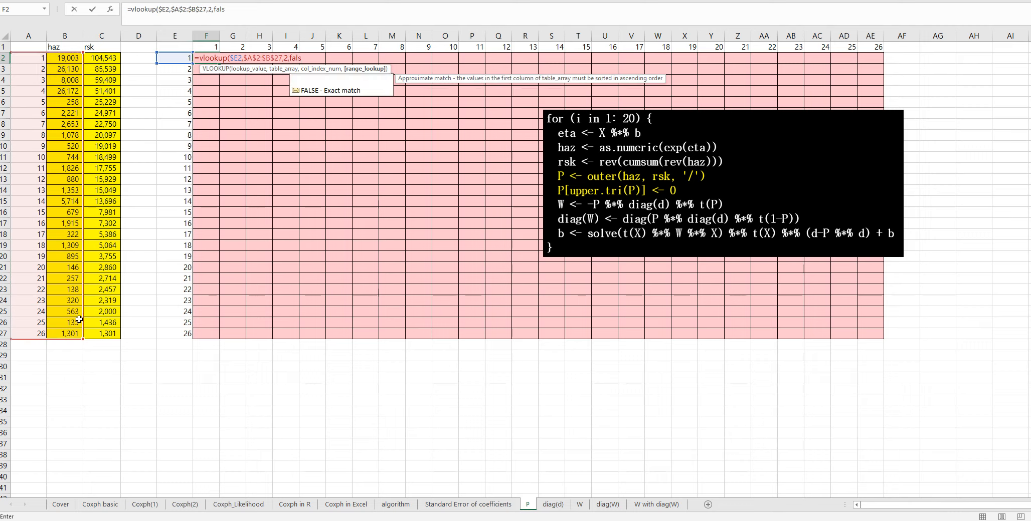
pyautogui.write('e)/vl')
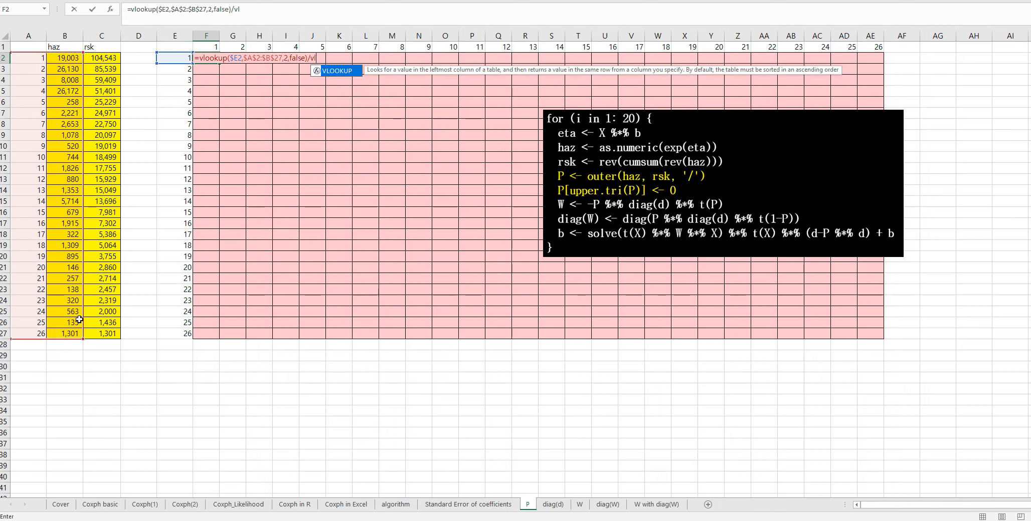
# - Complete the F2 formula with VLOOKUP(F$1,$A$2:$C$27,3,FALSE) as the denominator
pyautogui.write('ookup(')
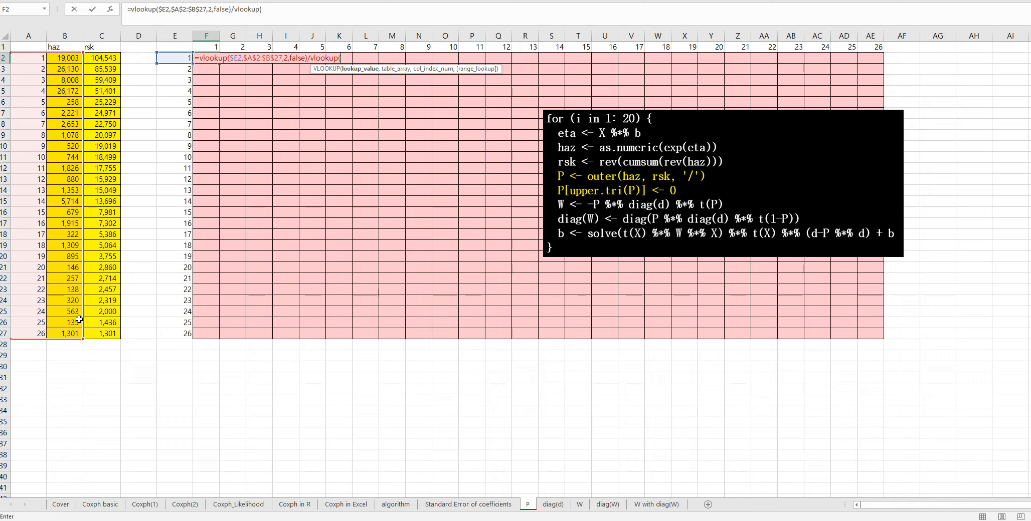
pyautogui.click(211, 47)
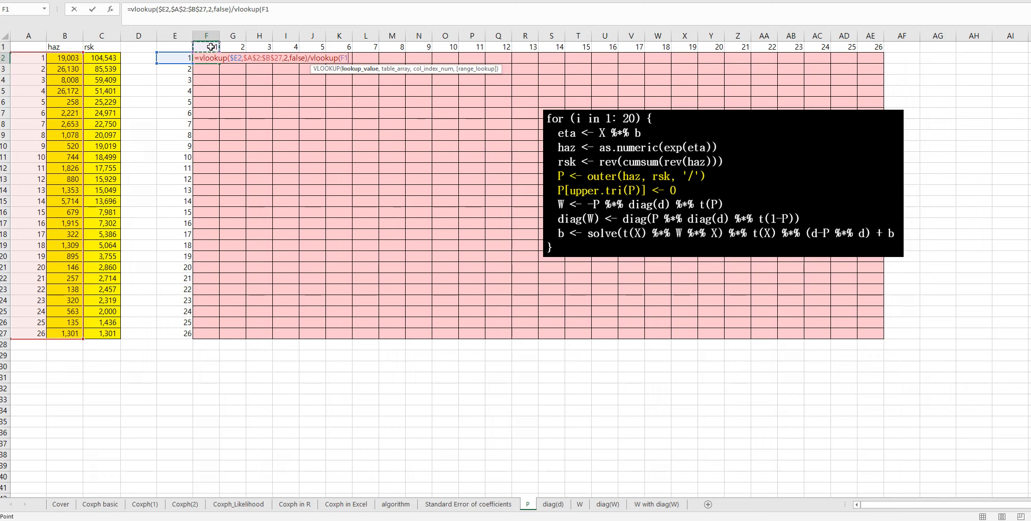
pyautogui.press('F4')
pyautogui.press('F4')
pyautogui.write(',')
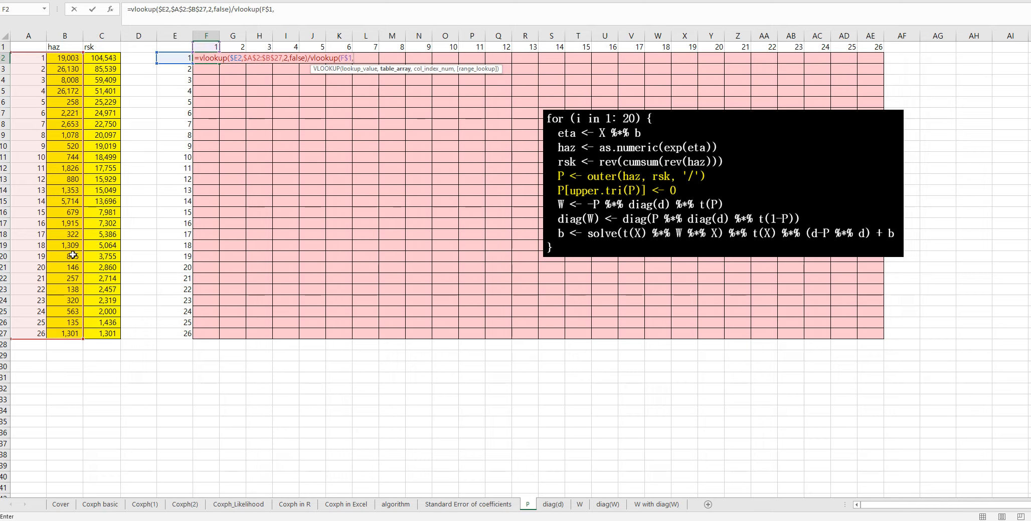
pyautogui.moveTo(103, 336); pyautogui.dragTo(19, 55)
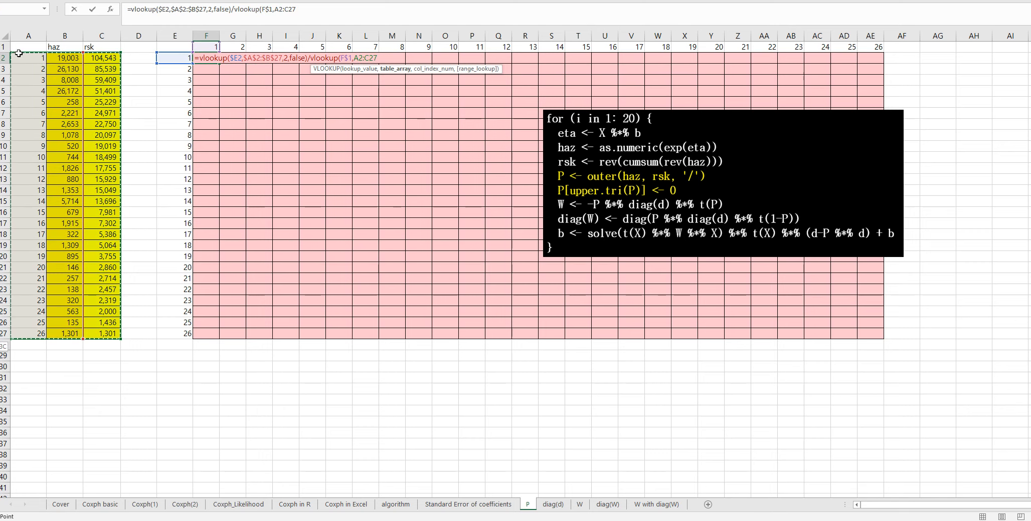
pyautogui.press('F4')
pyautogui.write(',3,false')
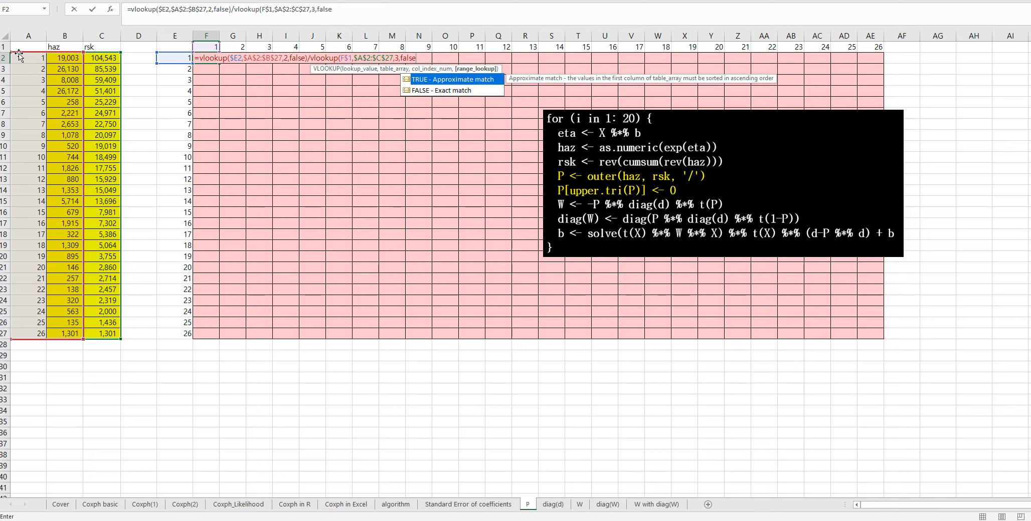
pyautogui.press('Return')
pyautogui.press('Up')
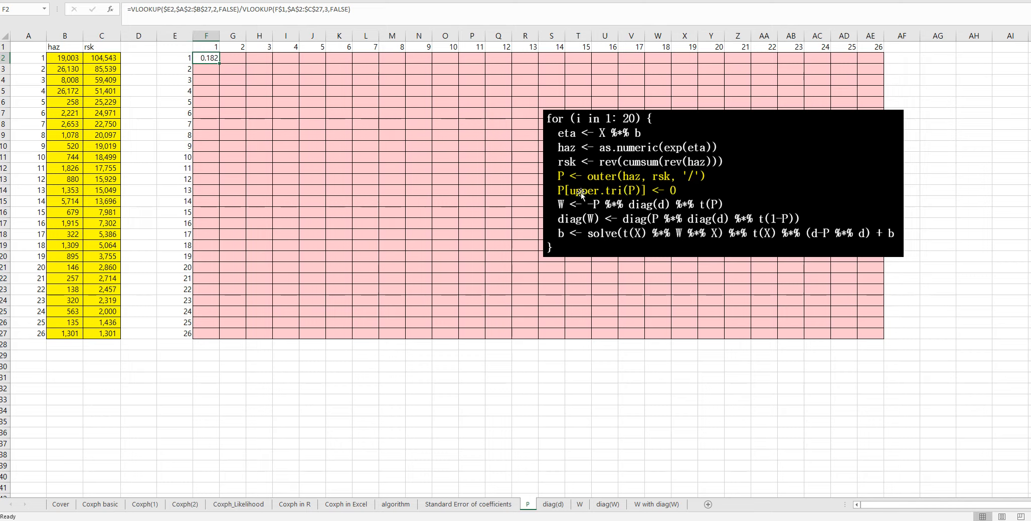
# - Wrap the F2 formula in an IF that returns 0 when $E2<F$1 and the lookup quotient otherwise
pyautogui.click(130, 10)
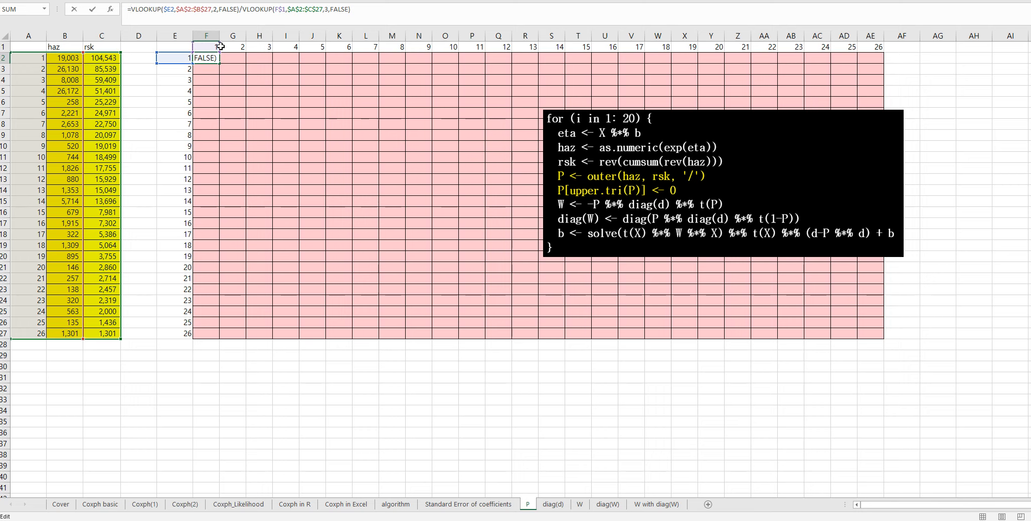
pyautogui.write('if(')
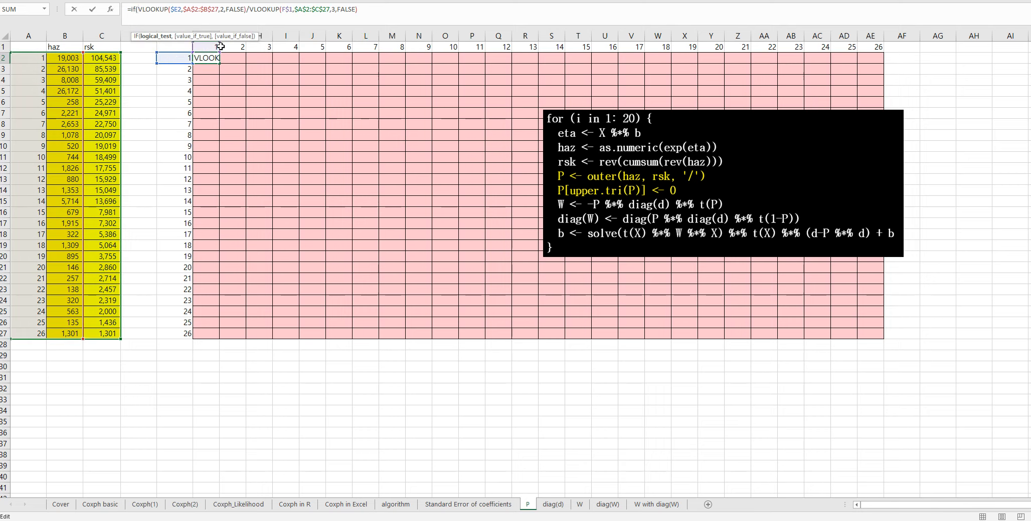
pyautogui.click(177, 58)
pyautogui.press('F4')
pyautogui.press('F4')
pyautogui.press('F4')
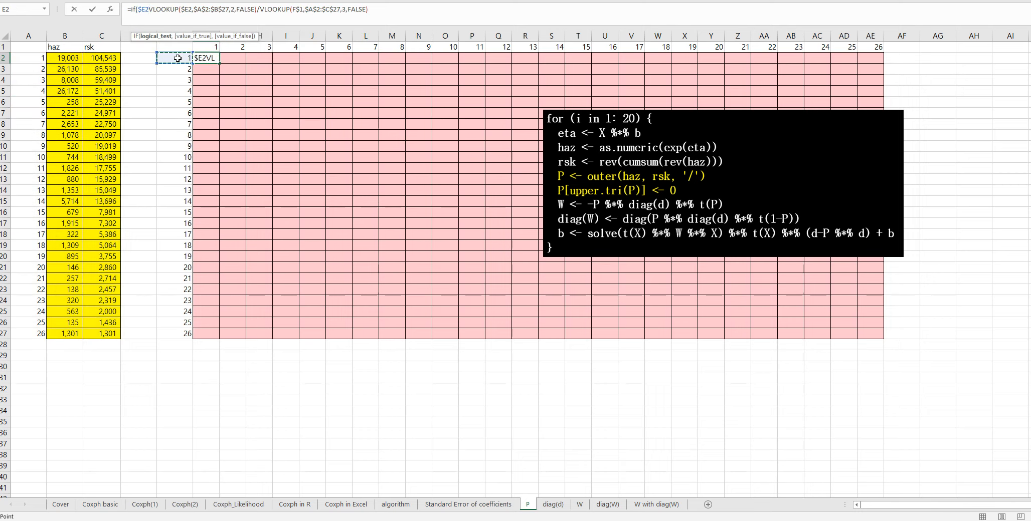
pyautogui.write('<')
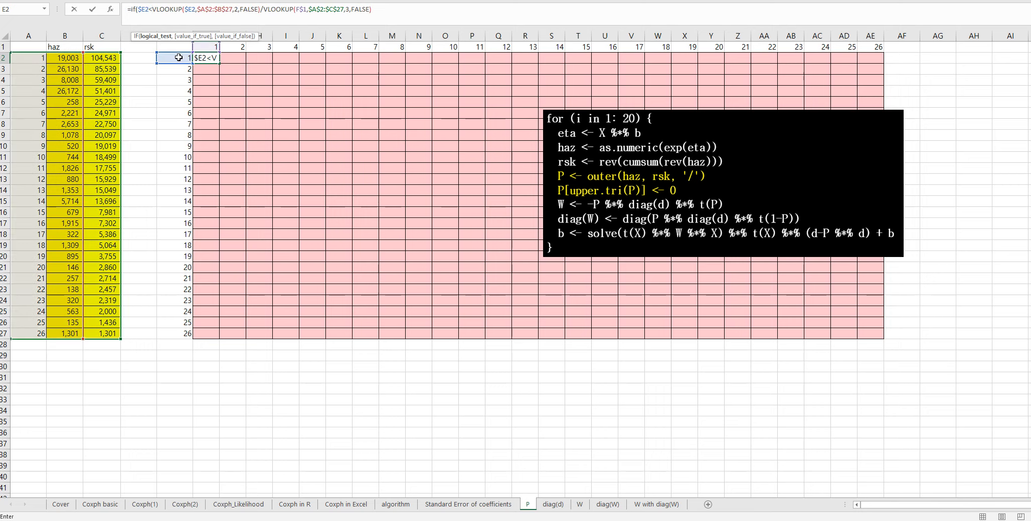
pyautogui.click(210, 47)
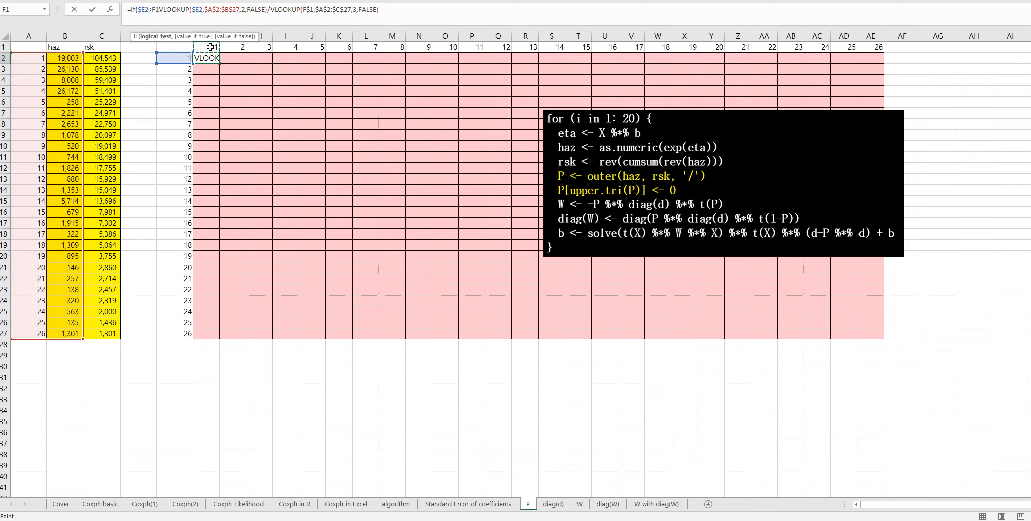
pyautogui.press('F4')
pyautogui.press('F4')
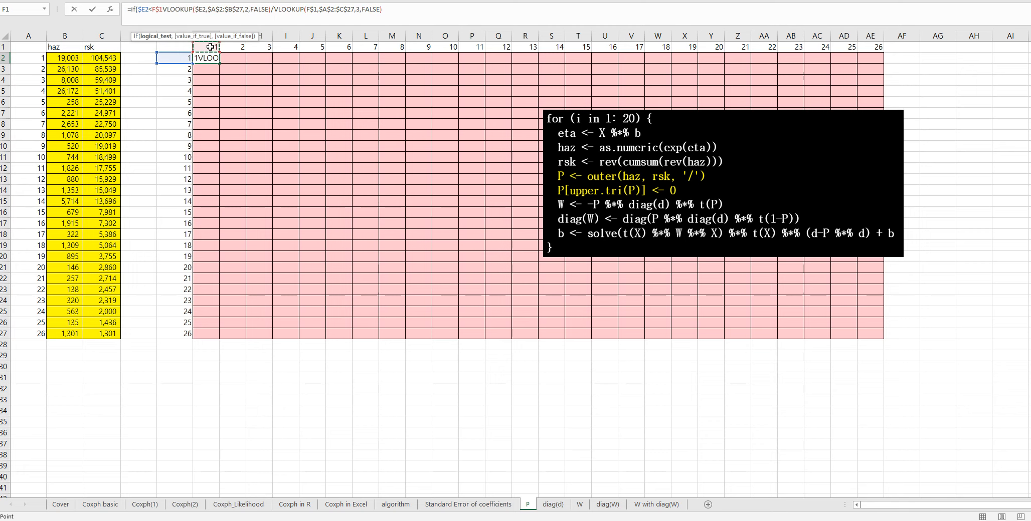
pyautogui.write(',0')
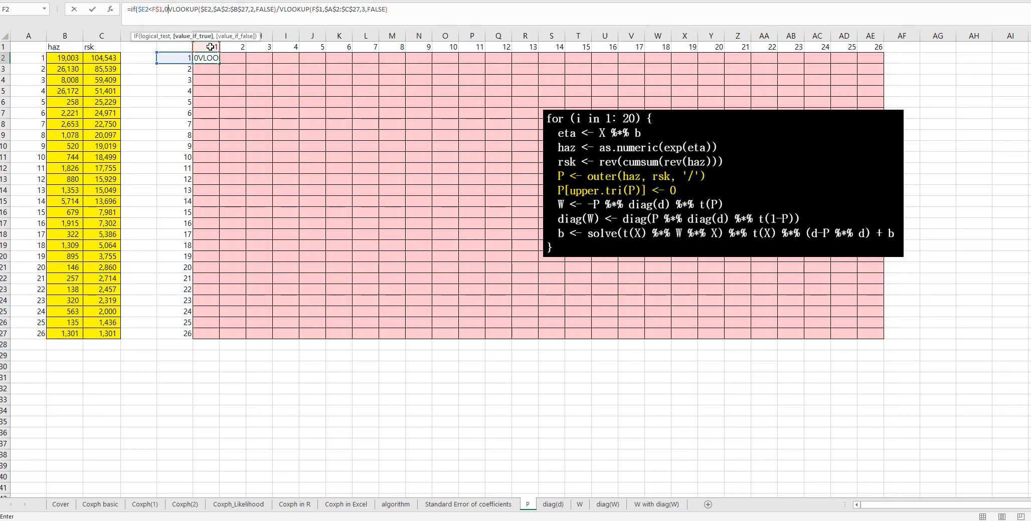
pyautogui.write(',')
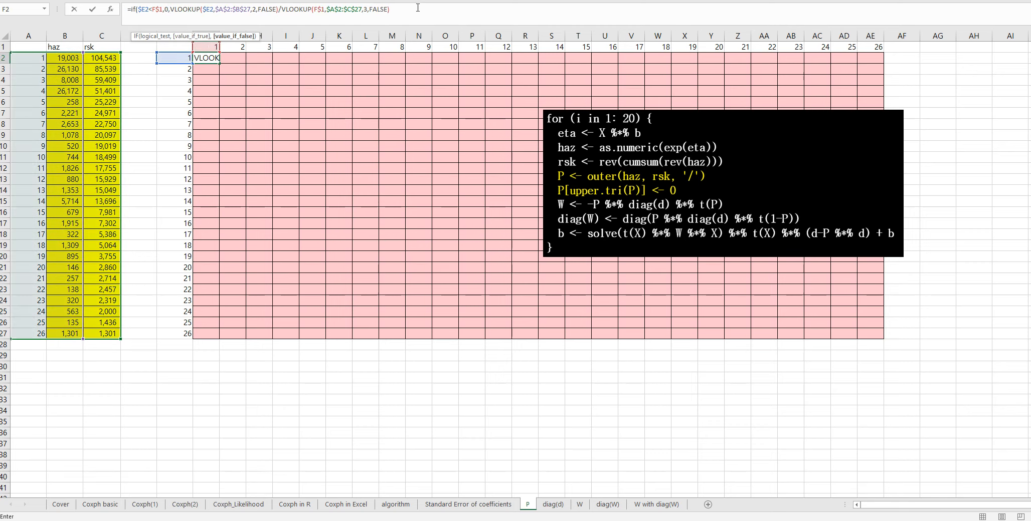
pyautogui.write(')')
pyautogui.hotkey('ctrl', 'Return')
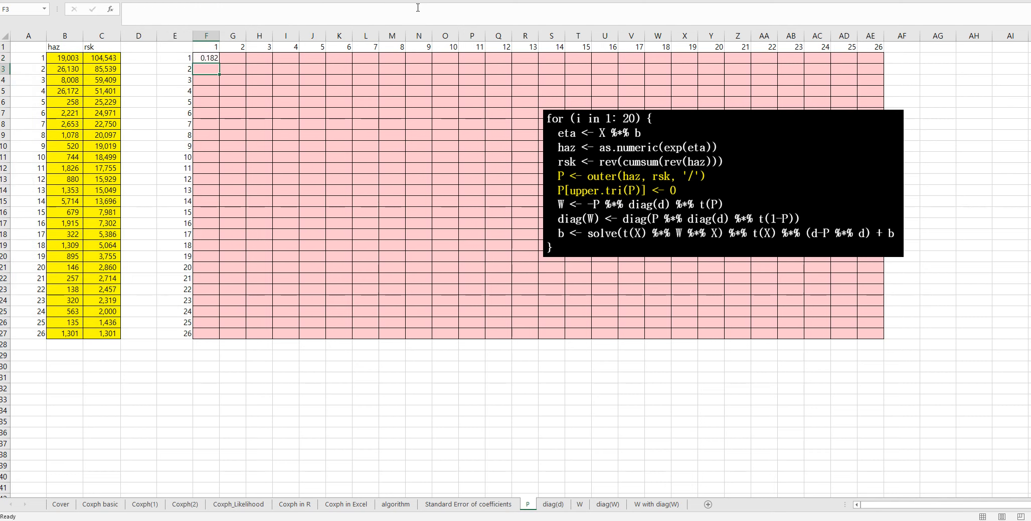
# - Copy the F2 formula across the whole matrix F2:AE27 and define a name for that range
pyautogui.hotkey('ctrl', 'c')
pyautogui.keyDown('shift'); pyautogui.click(877, 332); pyautogui.keyUp('shift')
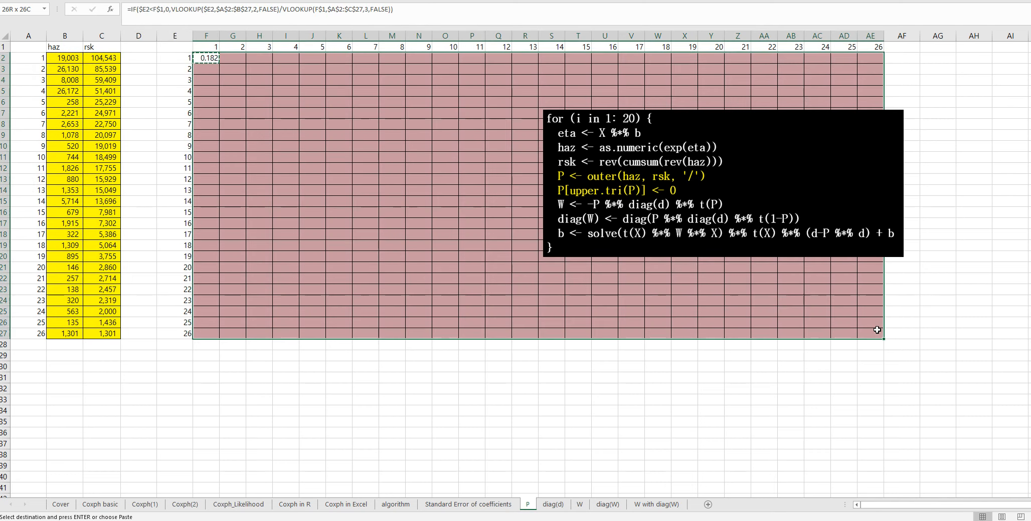
pyautogui.hotkey('ctrl', 'v')
pyautogui.press('Escape')
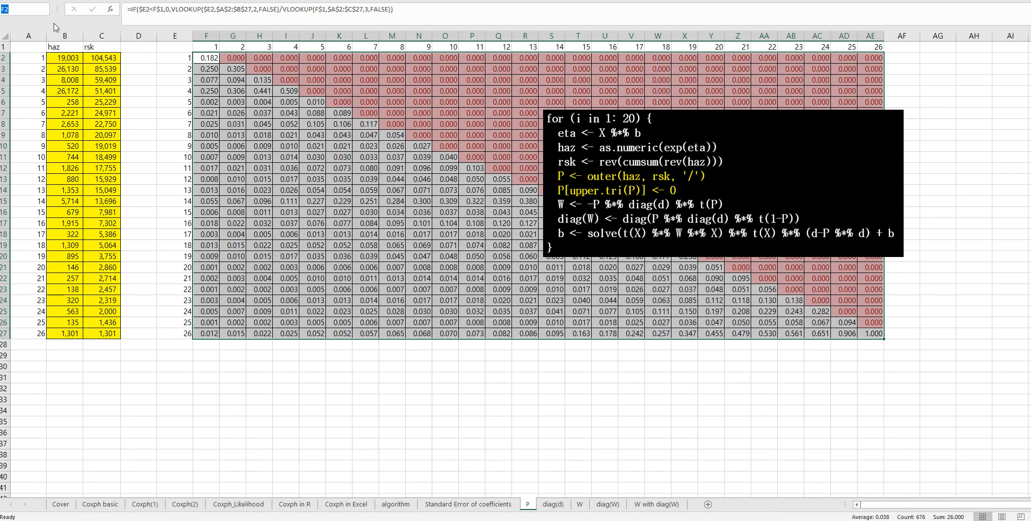
pyautogui.write('j')
pyautogui.click(285, 147)
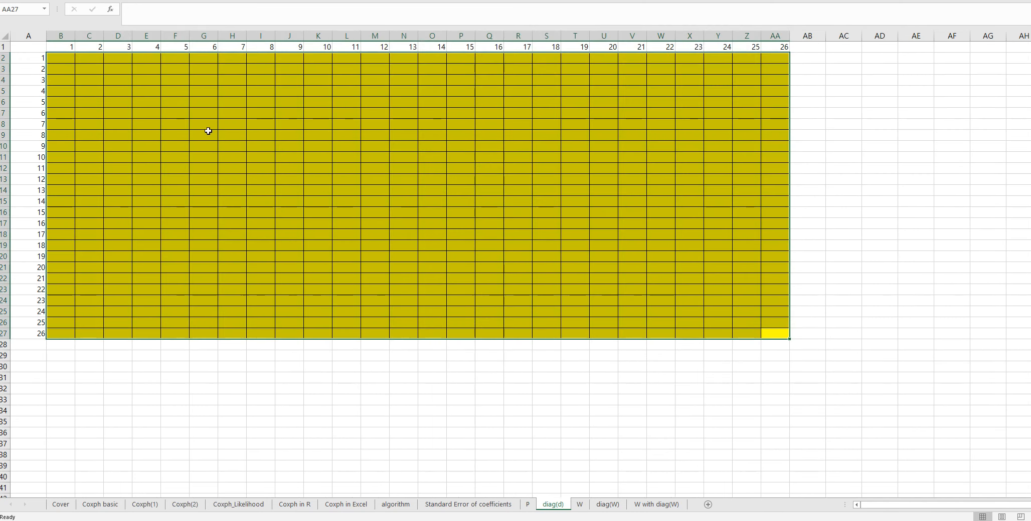
pyautogui.write('=i')
pyautogui.press('Escape')
pyautogui.press('Escape')
# - Begin an IF formula for the diag(d) matrix in B2 with $A2=B$1 as the logical test
pyautogui.click(77, 59)
pyautogui.click(63, 60)
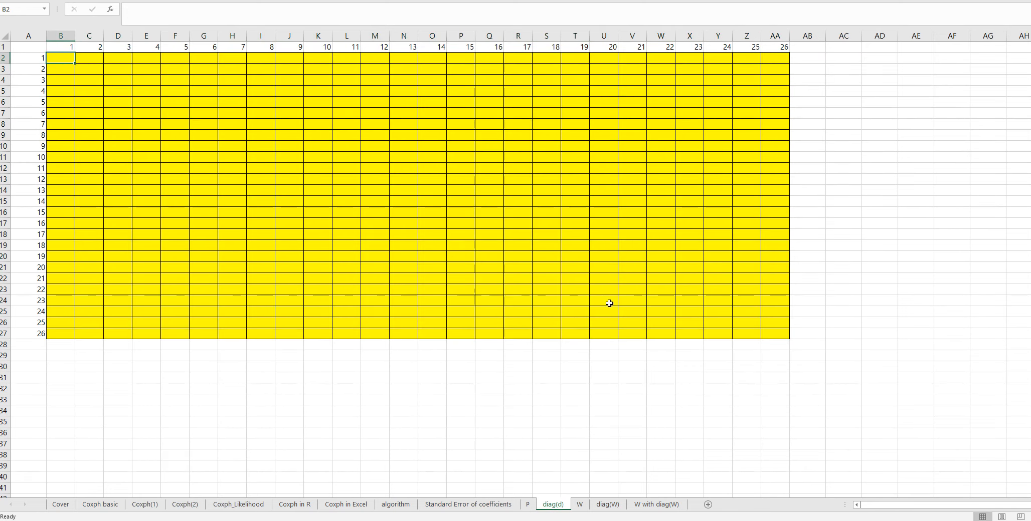
pyautogui.keyDown('shift'); pyautogui.click(777, 335); pyautogui.keyUp('shift')
pyautogui.write('=if(')
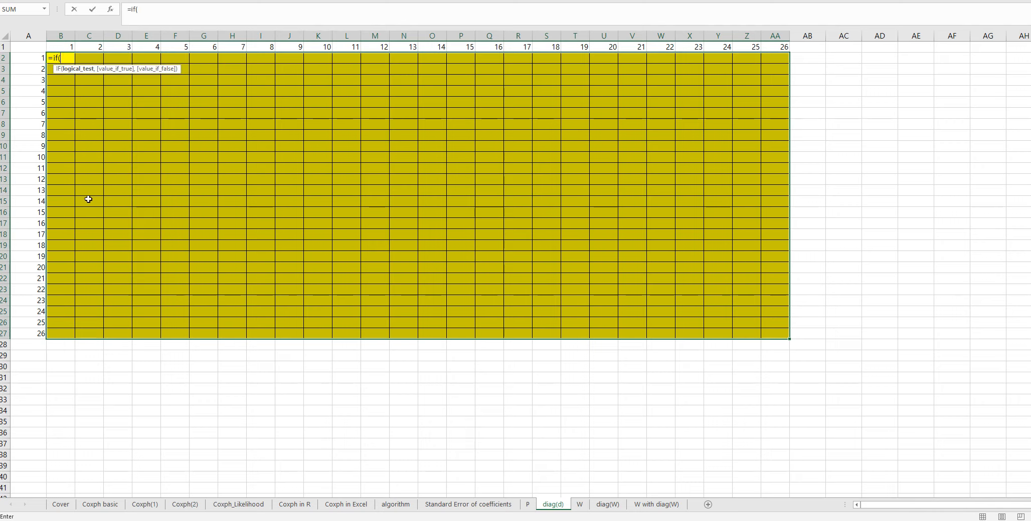
pyautogui.click(31, 59)
pyautogui.press('F4')
pyautogui.press('F4')
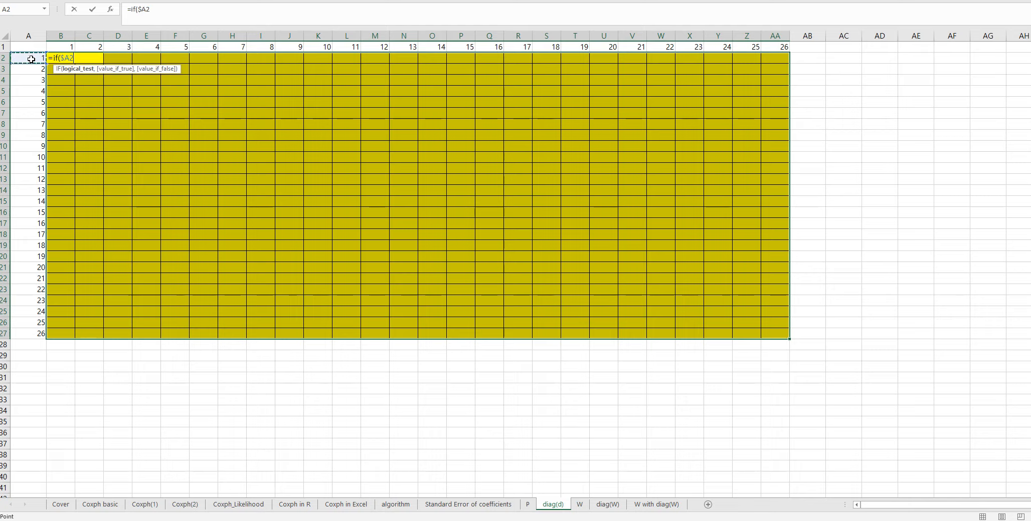
pyautogui.write('=')
pyautogui.click(65, 49)
pyautogui.press('F4')
pyautogui.press('F4')
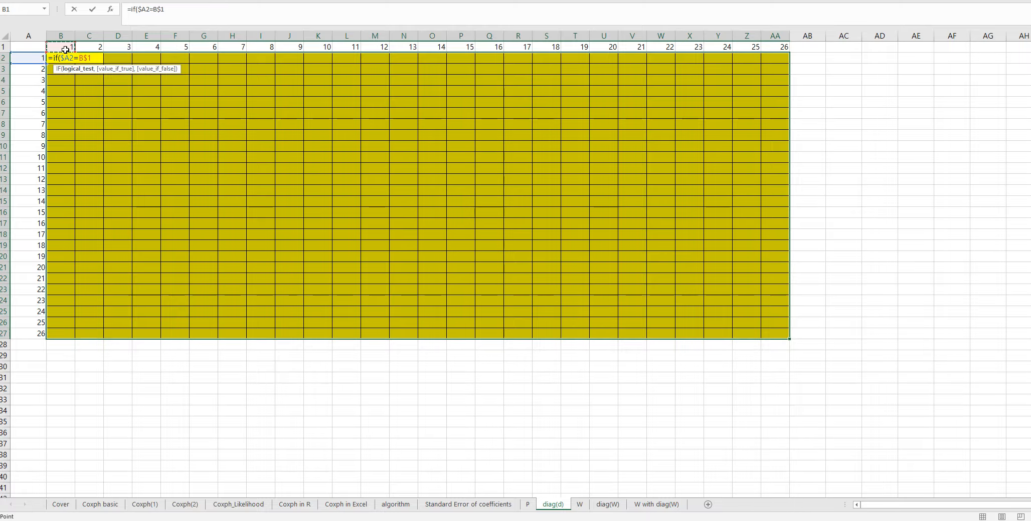
pyautogui.write(',')
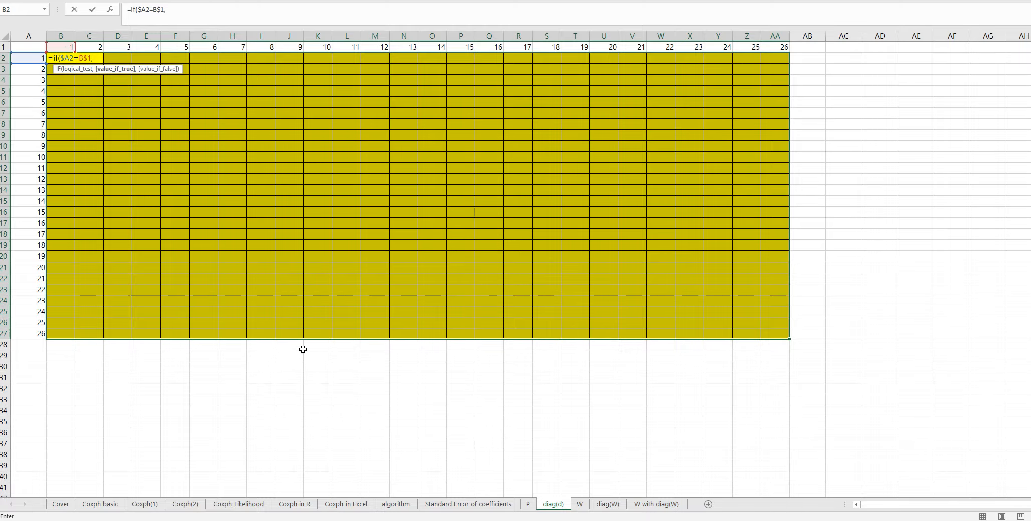
# - Complete the B2 formula to return 'Standard Error of coefficients'!$B2 when the test is true and 0 otherwise
pyautogui.click(468, 504)
pyautogui.click(82, 62)
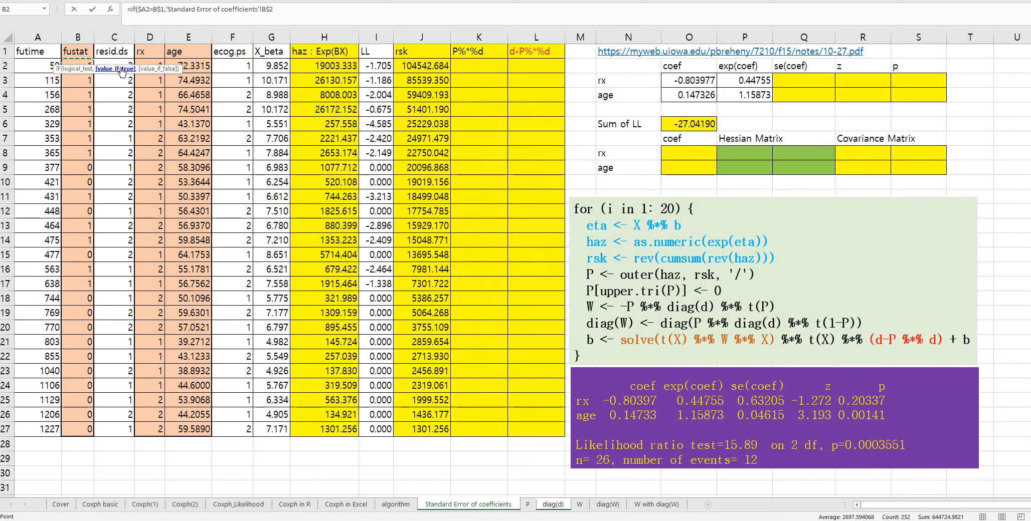
pyautogui.write(',0')
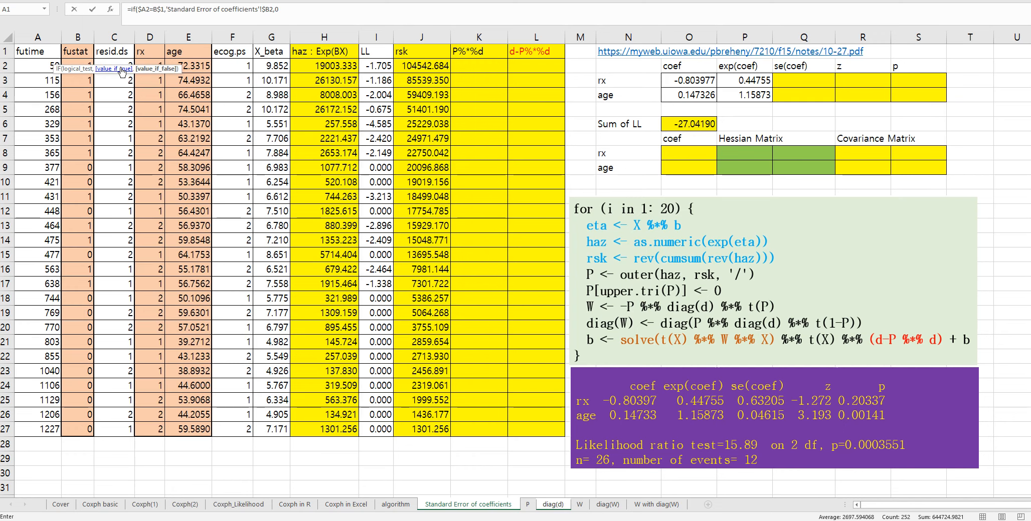
pyautogui.hotkey('ctrl', 'Return')
# - Copy the B2 formula across the whole diag(d) matrix B2:AA27 and name that range d
pyautogui.hotkey('ctrl', 'c')
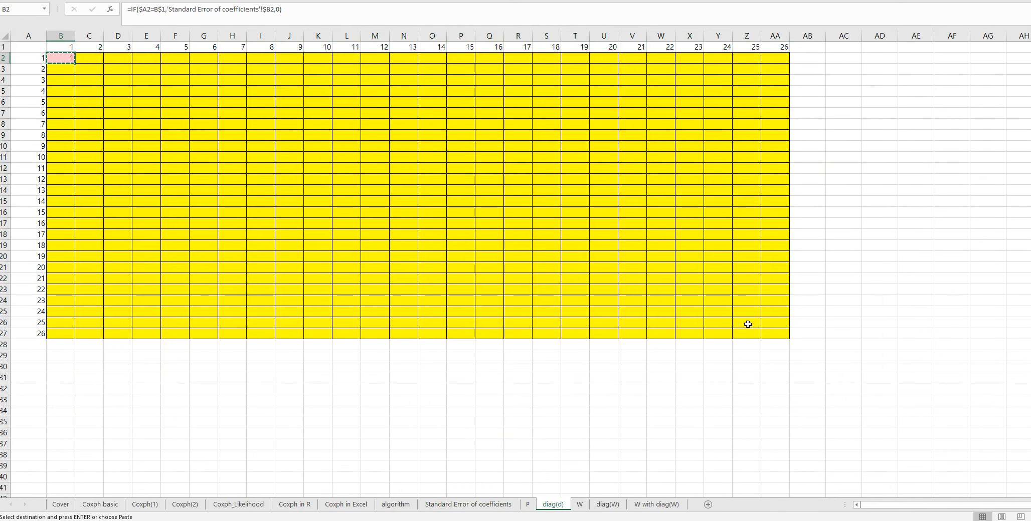
pyautogui.keyDown('shift'); pyautogui.click(765, 336); pyautogui.keyUp('shift')
pyautogui.hotkey('ctrl', 'v')
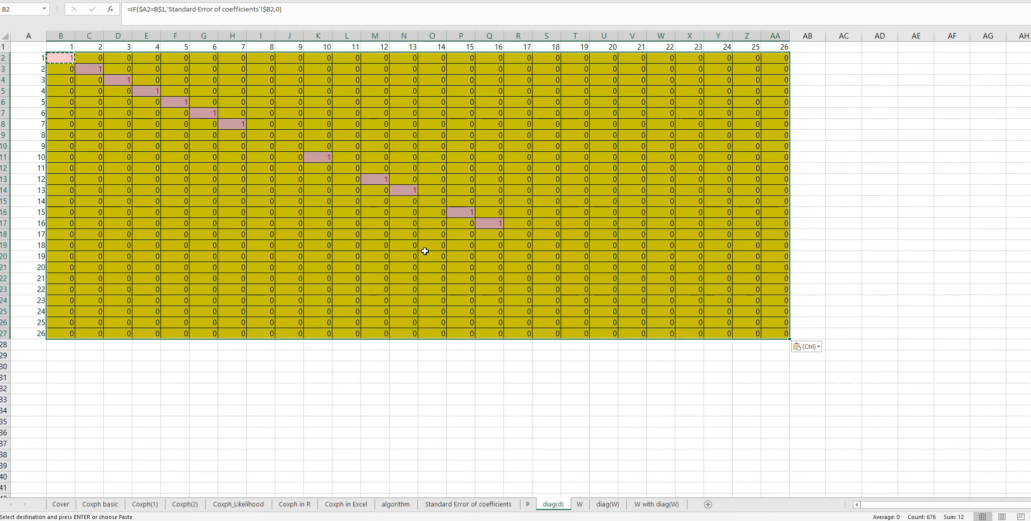
pyautogui.press('Escape')
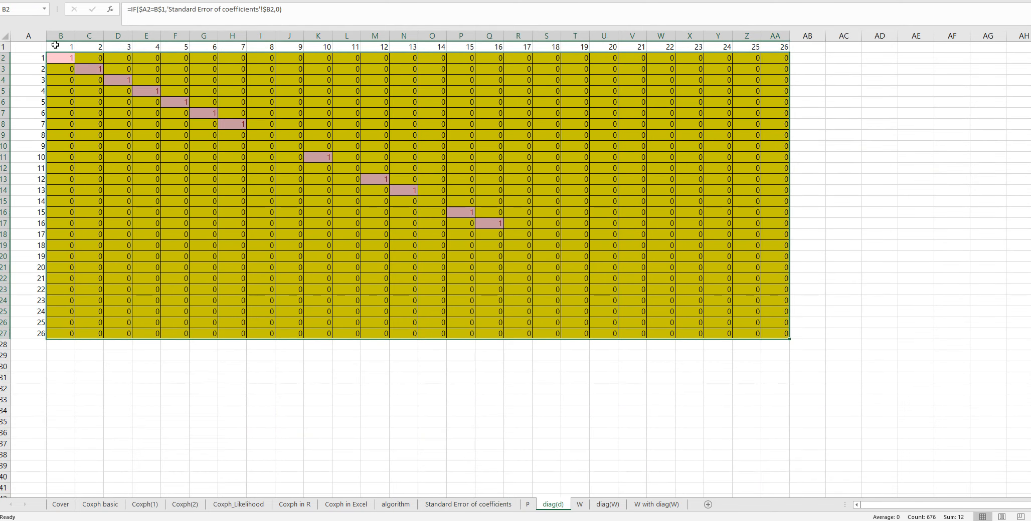
pyautogui.click(19, 9)
pyautogui.write('d')
# - On the W sheet, begin a formula for the range B2:AA27 with the matrix product mmult(-p,d)
pyautogui.click(580, 505)
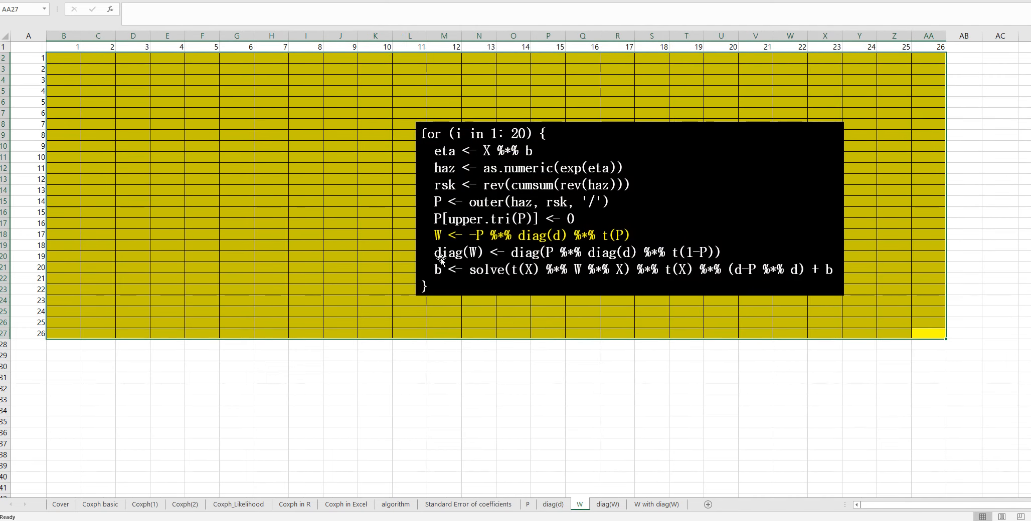
pyautogui.click(316, 207)
pyautogui.click(70, 59)
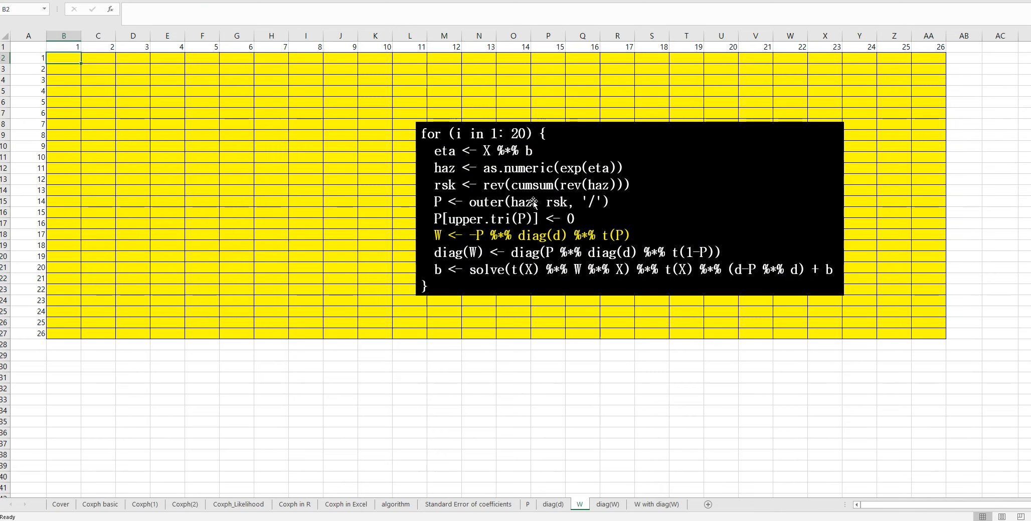
pyautogui.keyDown('shift'); pyautogui.click(937, 330); pyautogui.keyUp('shift')
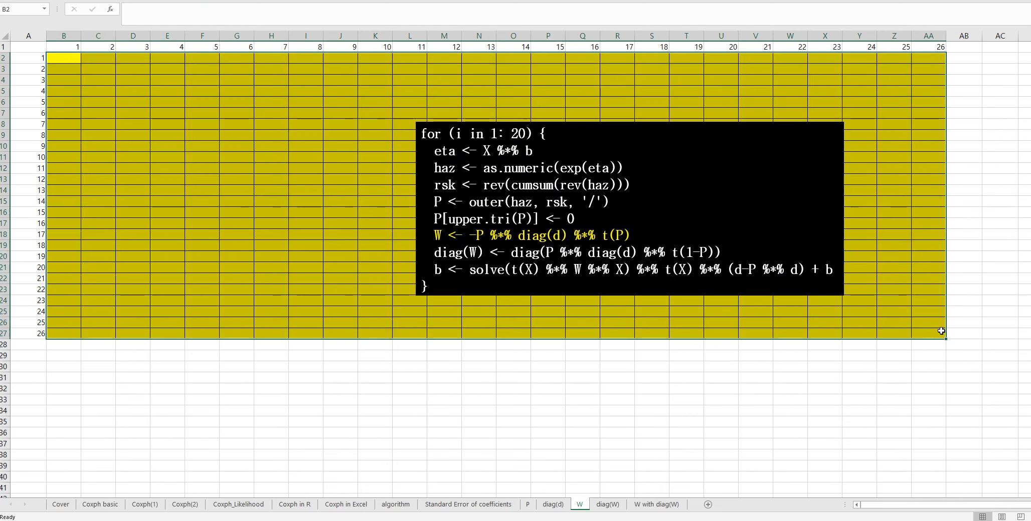
pyautogui.write('=-P')
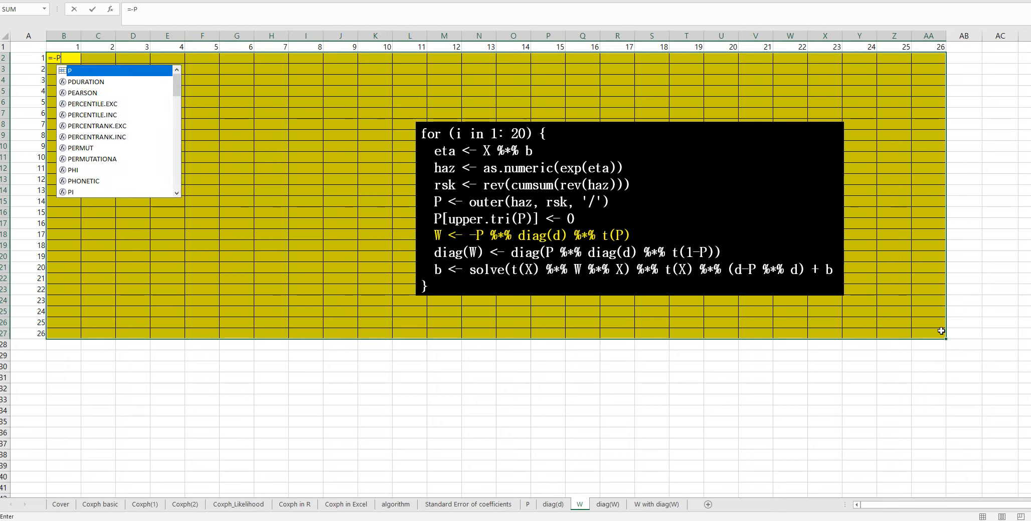
pyautogui.press('BackSpace')
pyautogui.write('mmul')
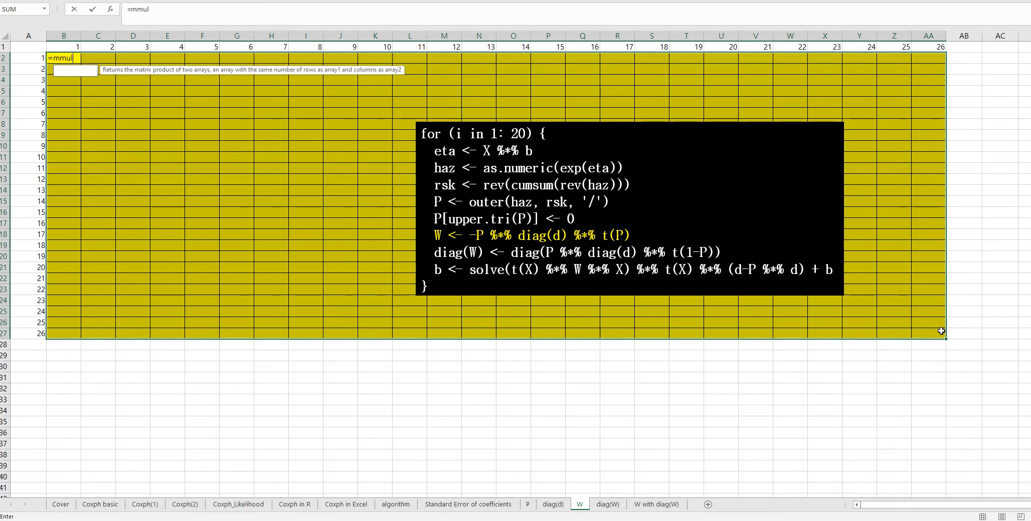
pyautogui.write('t(-')
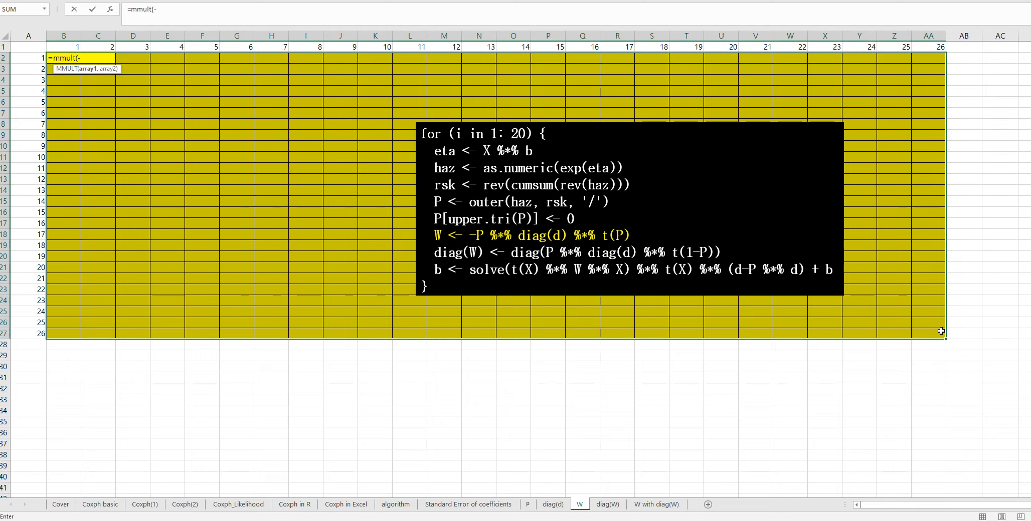
pyautogui.write('p,d)')
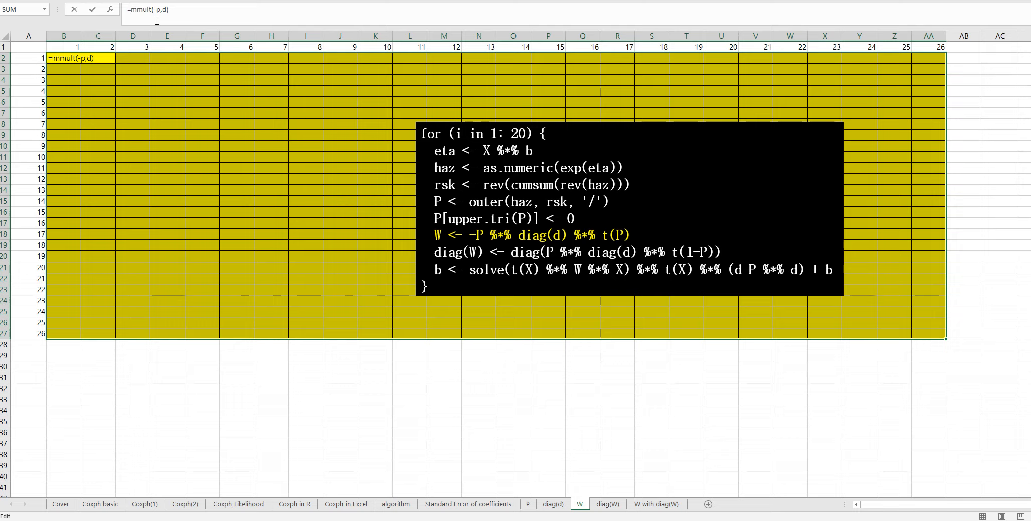
# - Wrap the product in an outer MMULT with TRANSPOSE(P) as second array and enter it as an array formula over B2:AA27
pyautogui.write('mmult(')
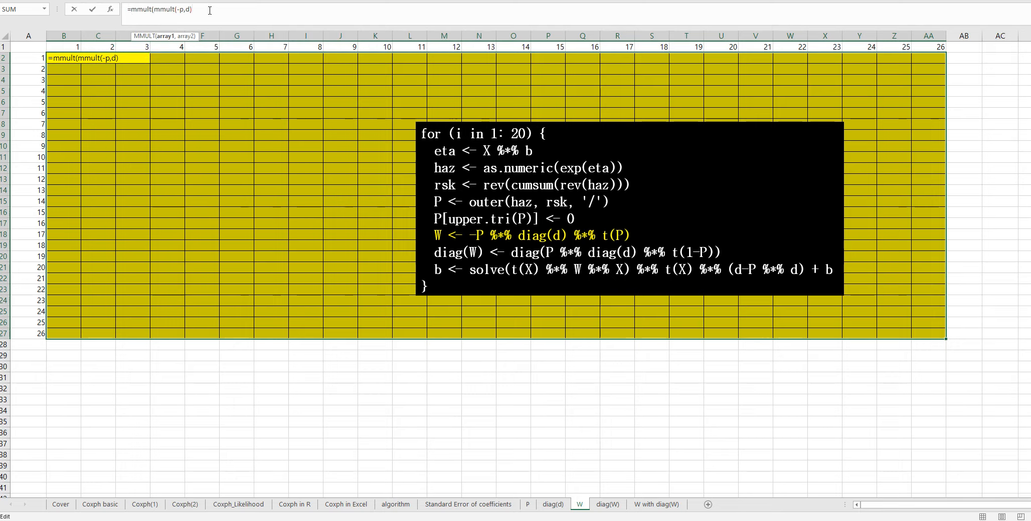
pyautogui.write(',transpo')
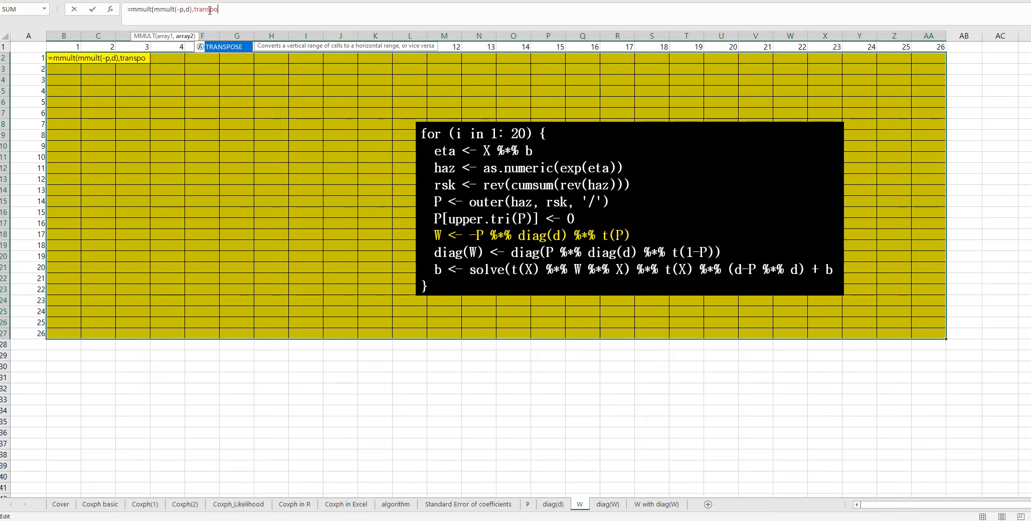
pyautogui.write('se(P')
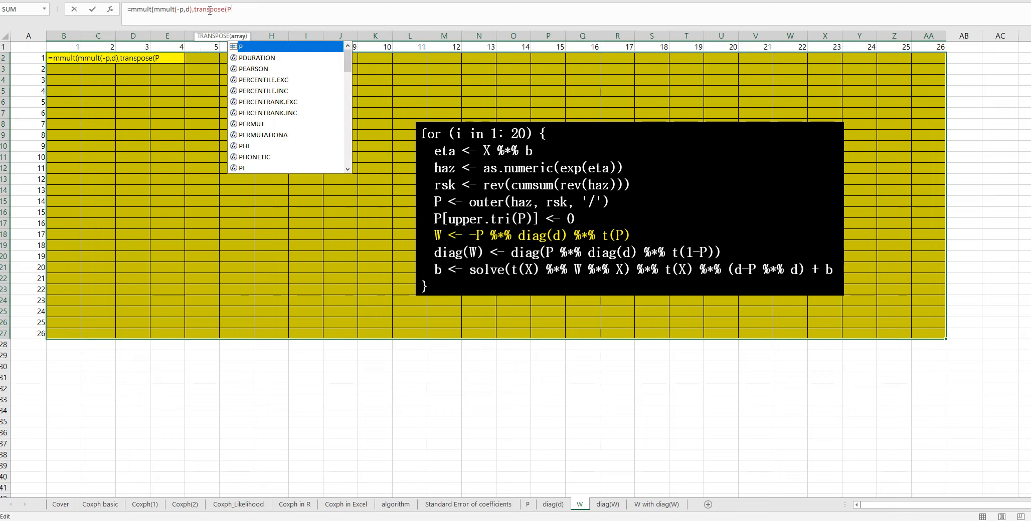
pyautogui.write('))')
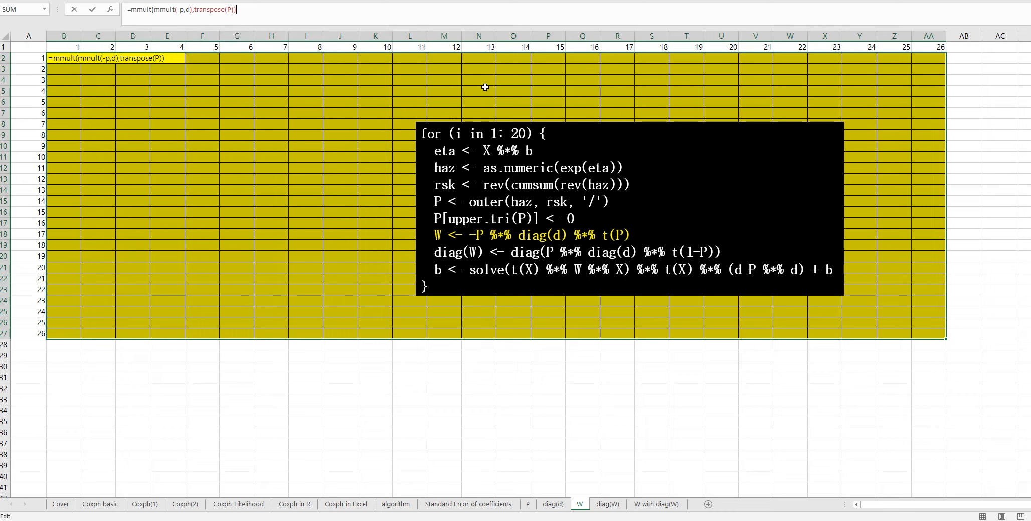
pyautogui.hotkey('ctrl', 'shift', 'Return')
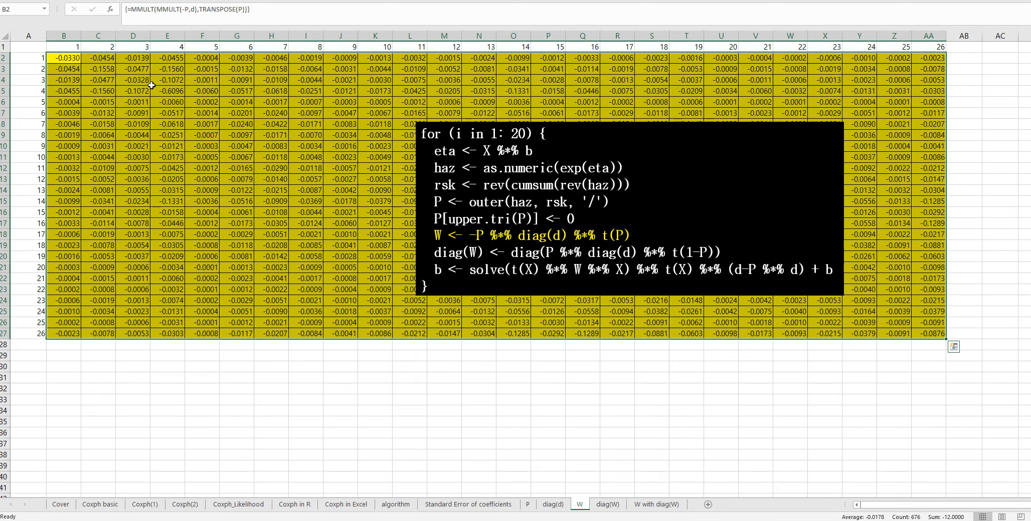
# - Name the computed matrix range B2:AA27 on the W sheet W
pyautogui.click(29, 10)
pyautogui.write('W')
pyautogui.click(202, 190)
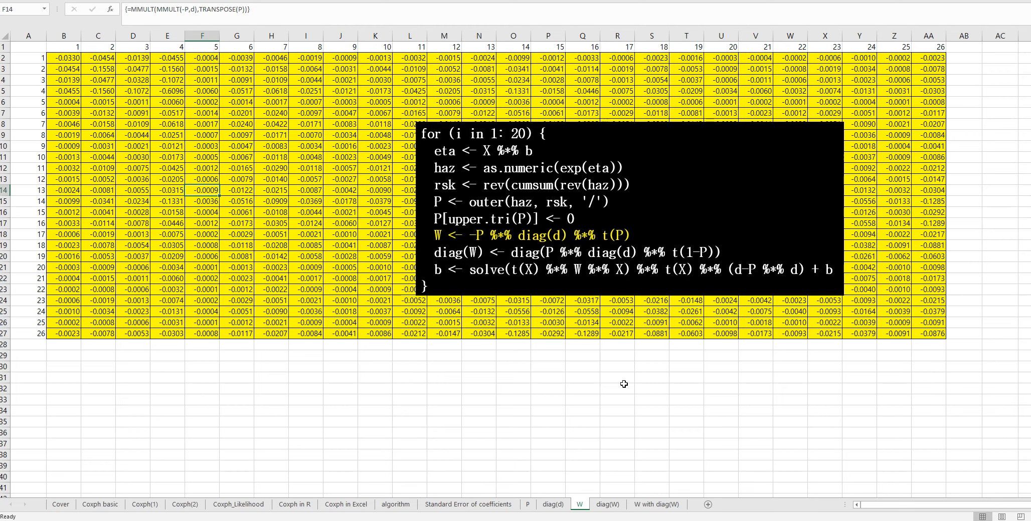
# - On the diag(W) sheet, begin a formula for the range B2:AA27 with the matrix product mmult(p,d)
pyautogui.click(607, 504)
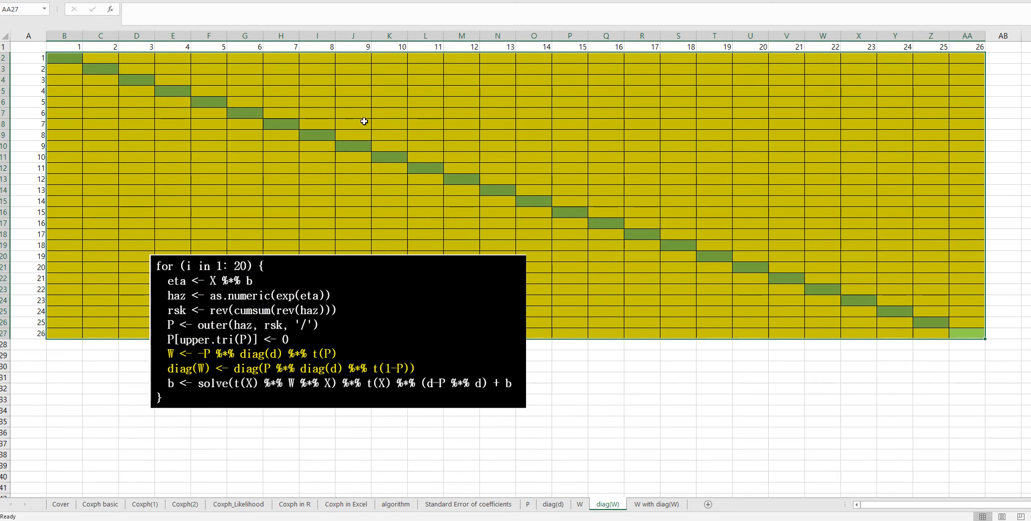
pyautogui.write('=mm')
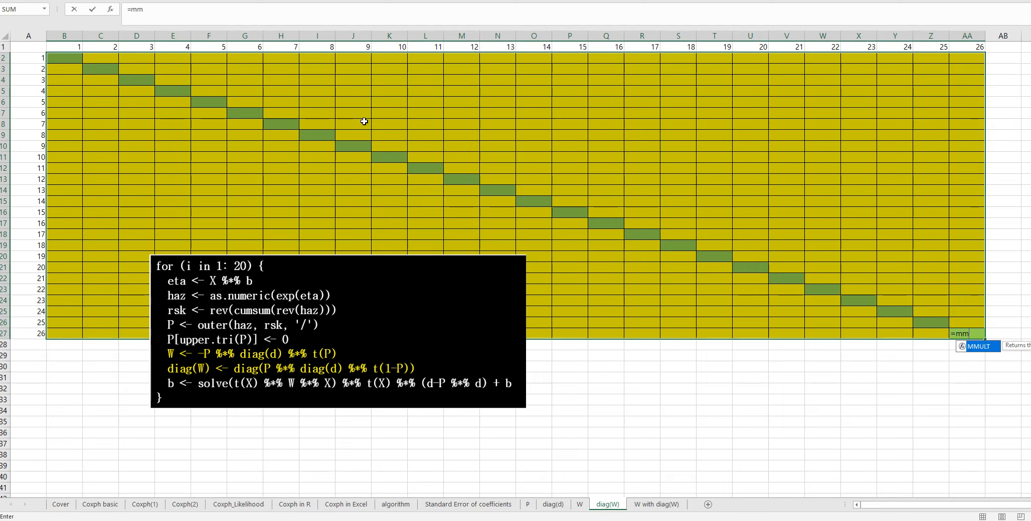
pyautogui.press('Escape')
pyautogui.hotkey('ctrl', 'Home')
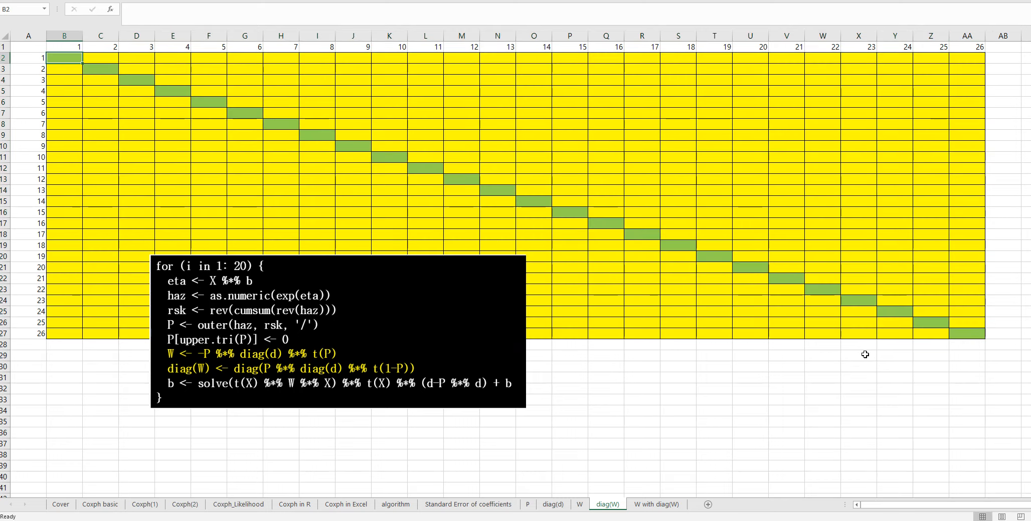
pyautogui.keyDown('shift'); pyautogui.click(963, 331); pyautogui.keyUp('shift')
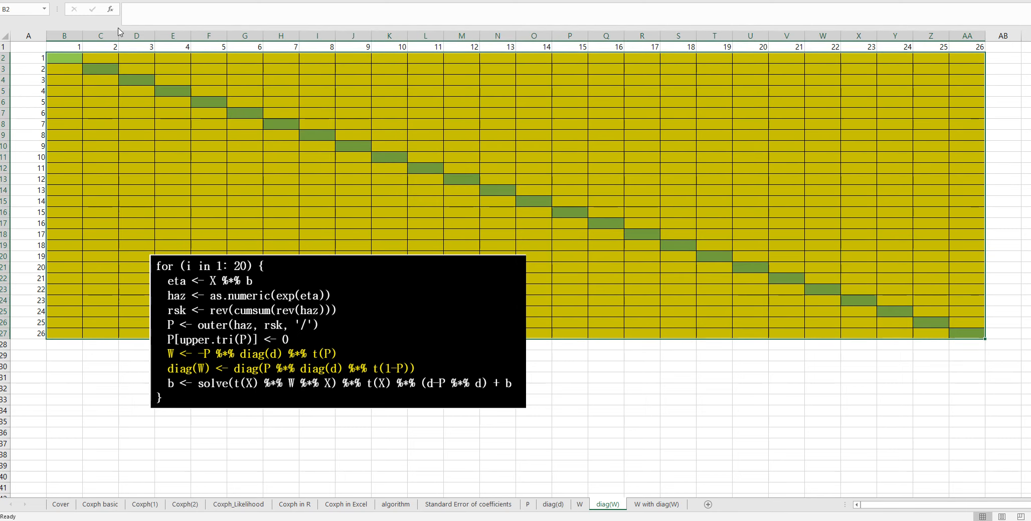
pyautogui.click(149, 15)
pyautogui.write('mm')
pyautogui.press('BackSpace')
pyautogui.press('BackSpace')
pyautogui.press('BackSpace')
pyautogui.write('=mmul')
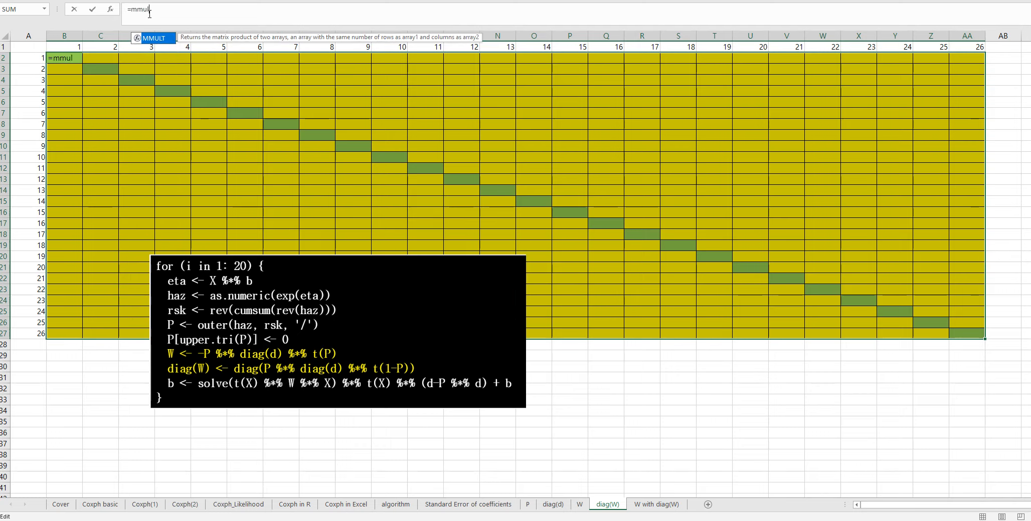
pyautogui.write('t(')
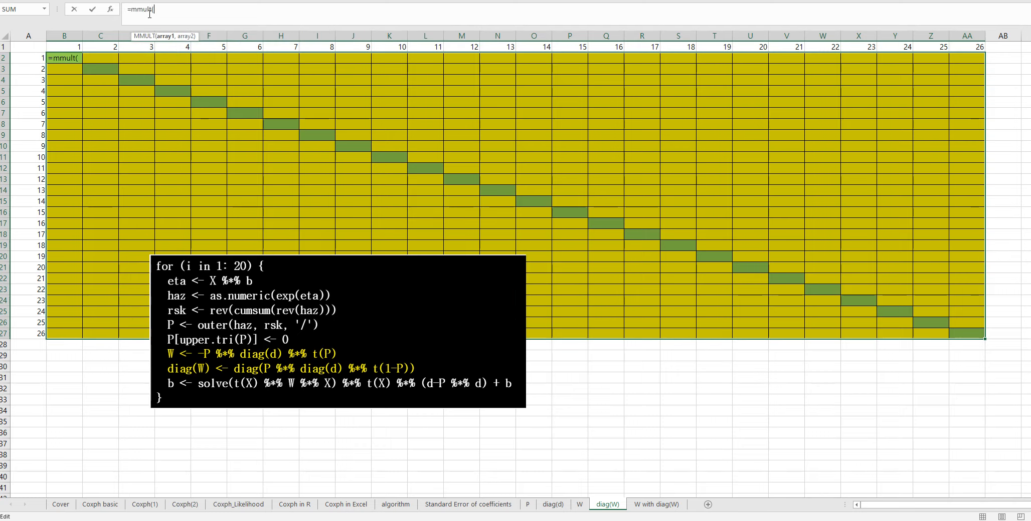
pyautogui.write('p,')
pyautogui.write('d')
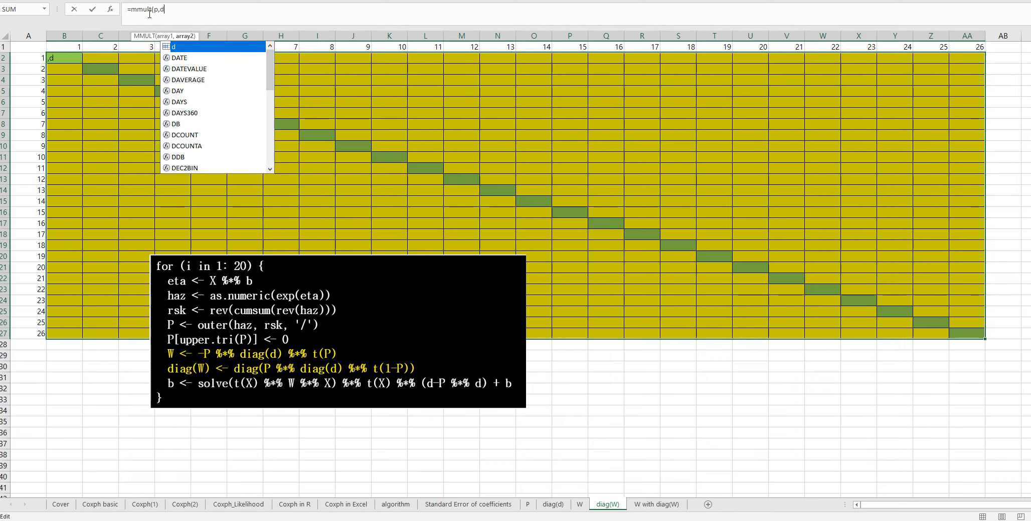
pyautogui.write(')')
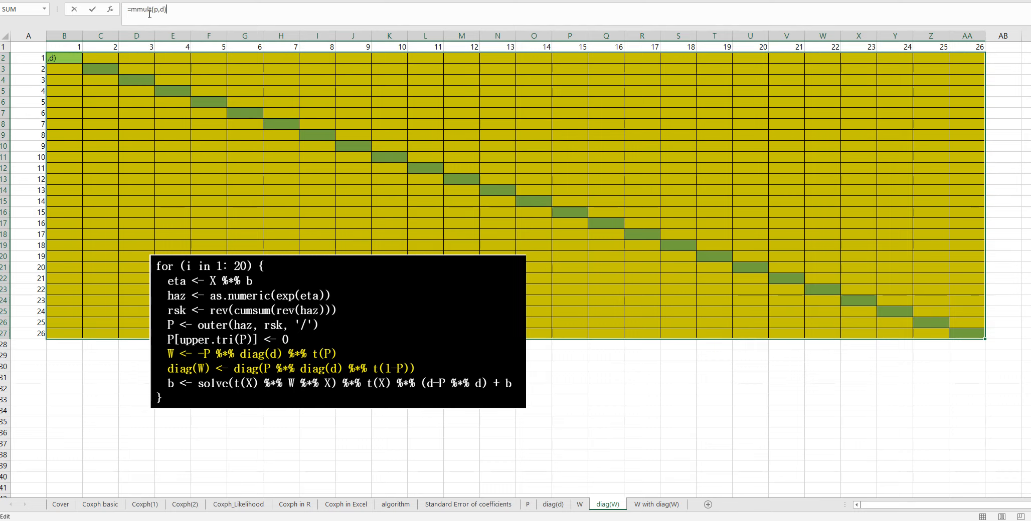
# - Wrap the mmult(p,d) product in an outer MMULT with TRANSPOSE(1-P) as second array and enter it as an array formula over B2:AA27
pyautogui.click(133, 10)
pyautogui.write('mmult(')
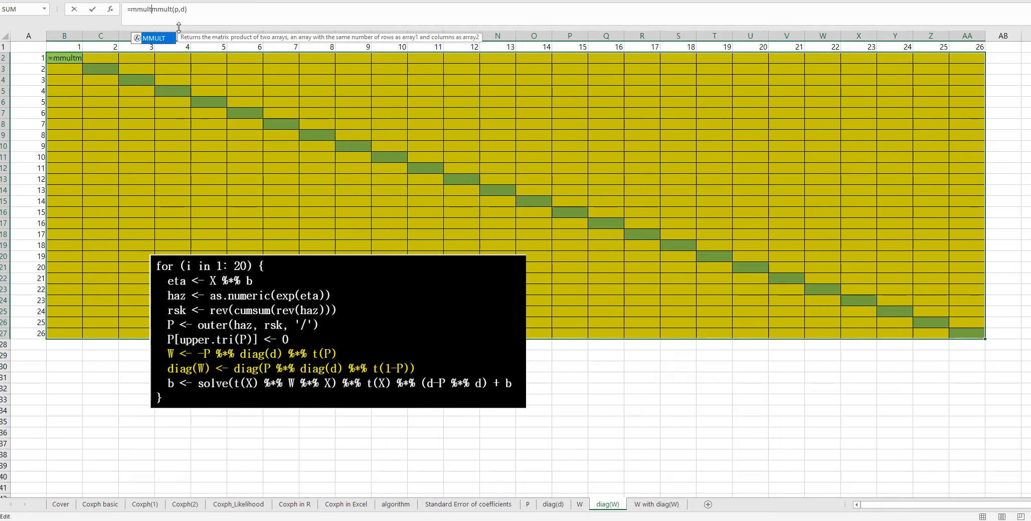
pyautogui.press('End')
pyautogui.write(',transpo')
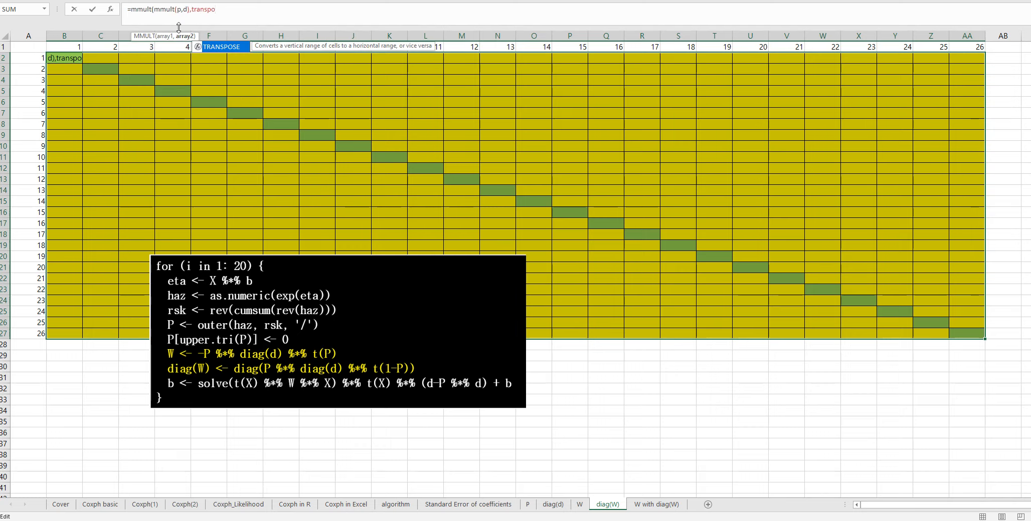
pyautogui.write('se(1-')
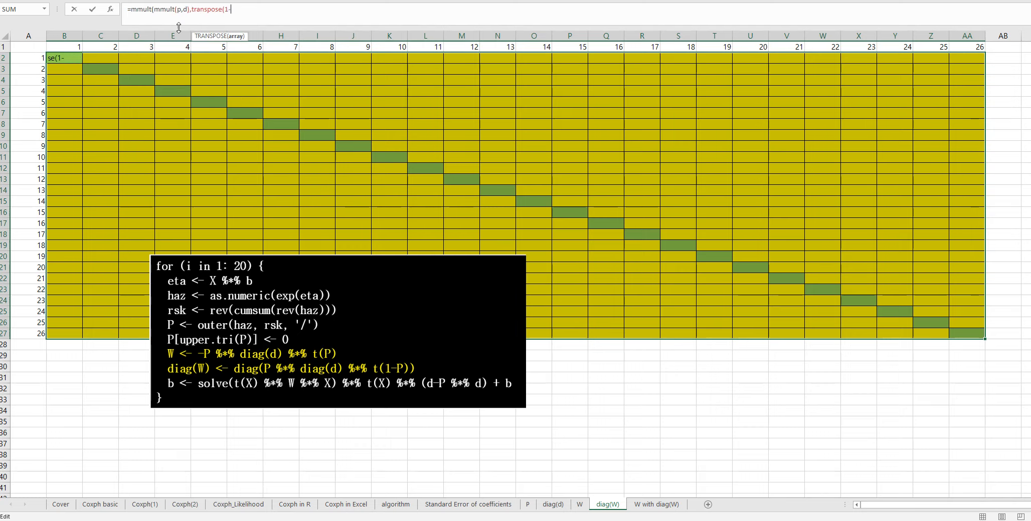
pyautogui.write('P)')
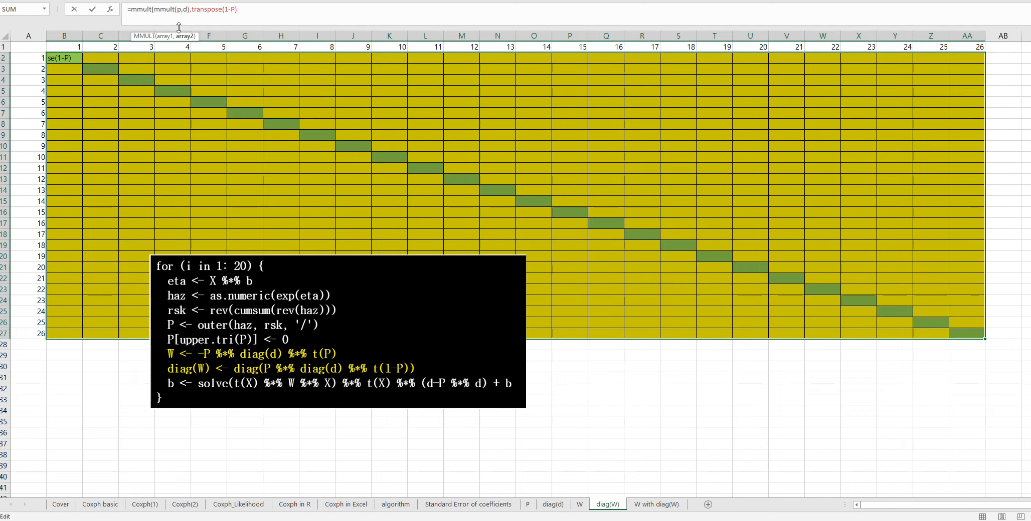
pyautogui.write(')')
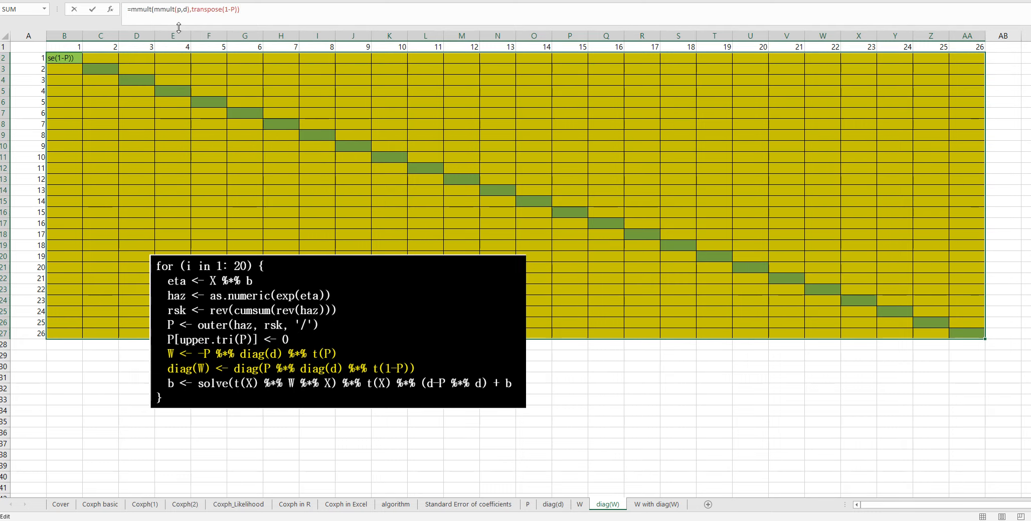
pyautogui.hotkey('ctrl', 'shift', 'Return')
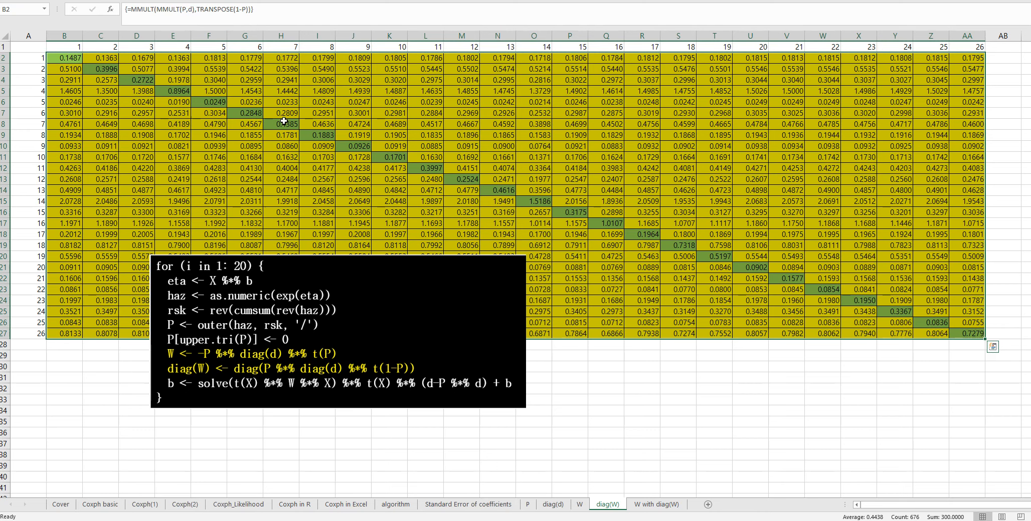
pyautogui.click(475, 202)
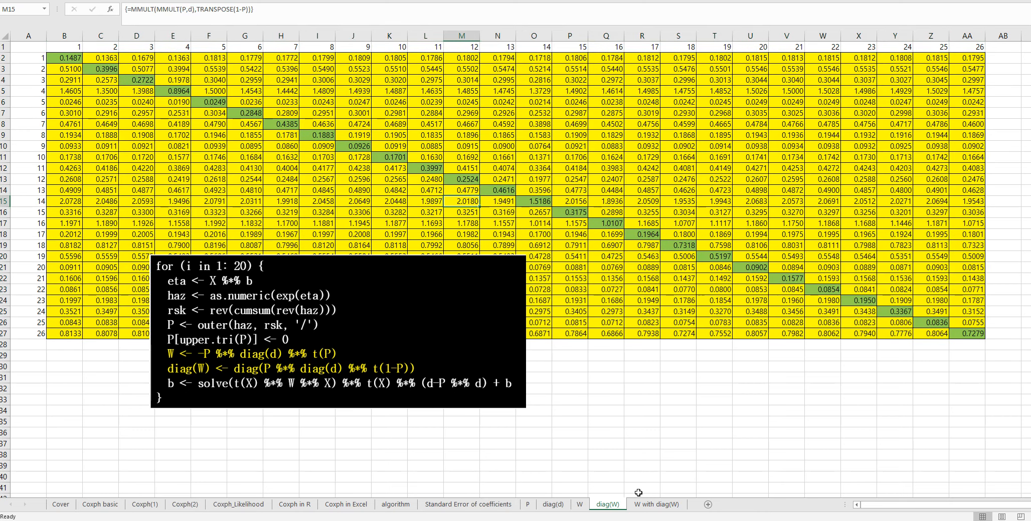
# - On the W with diag(W) sheet, begin an IF formula in B2 of the range B2:AA27 with the logical test A$2=B$1
pyautogui.click(652, 504)
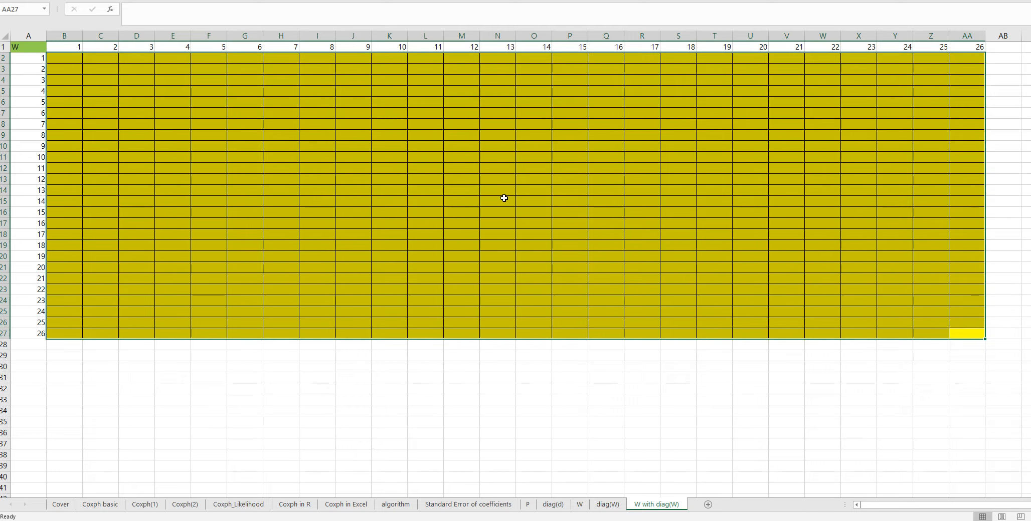
pyautogui.press('Left')
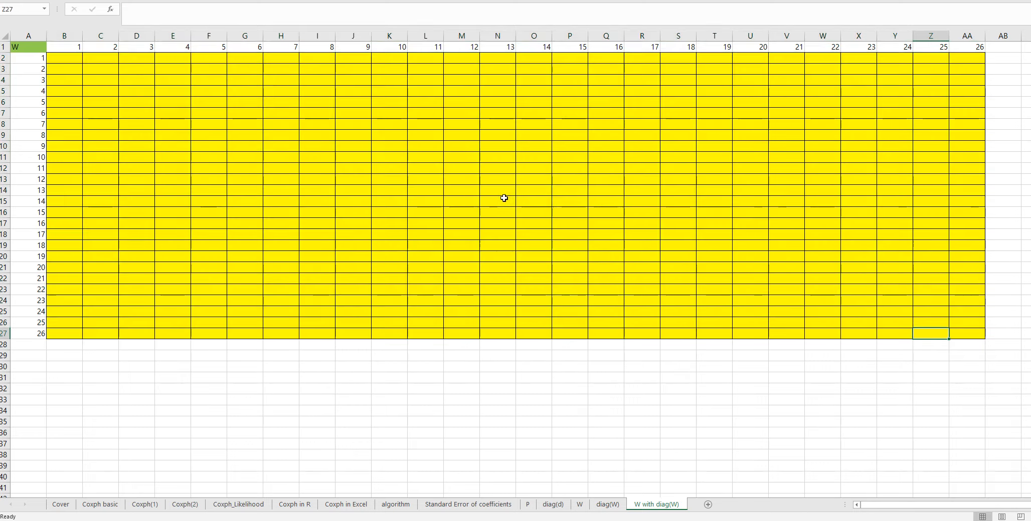
pyautogui.press('Right')
pyautogui.click(82, 63)
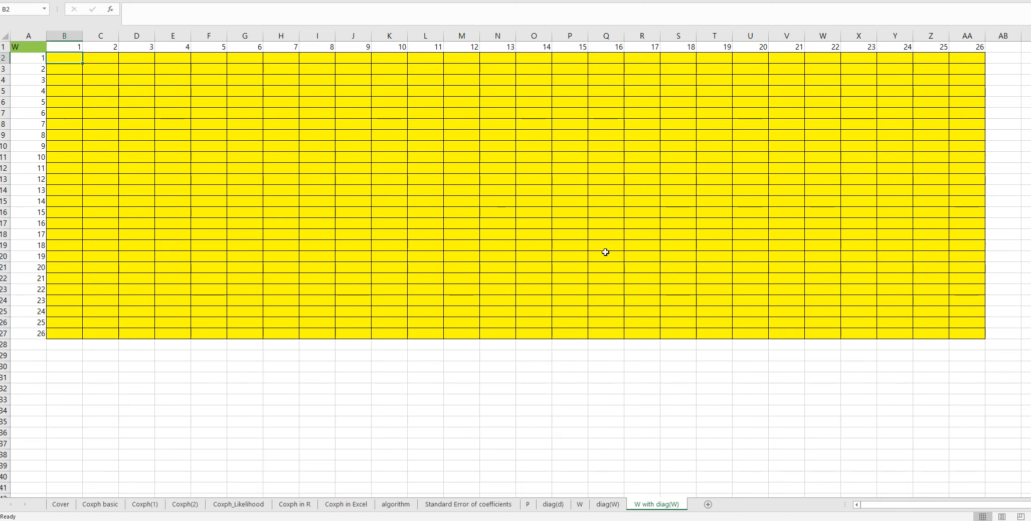
pyautogui.keyDown('shift'); pyautogui.click(957, 337); pyautogui.keyUp('shift')
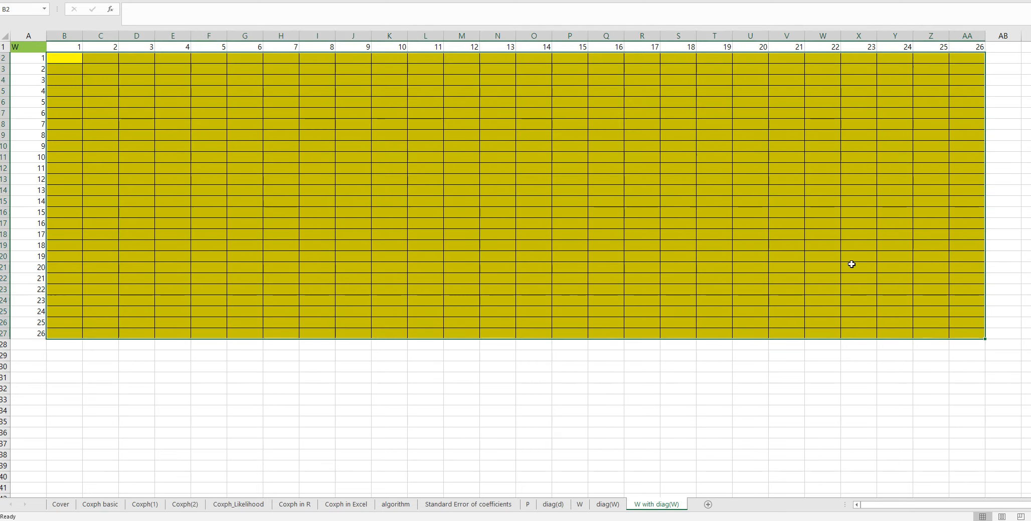
pyautogui.write('=if(')
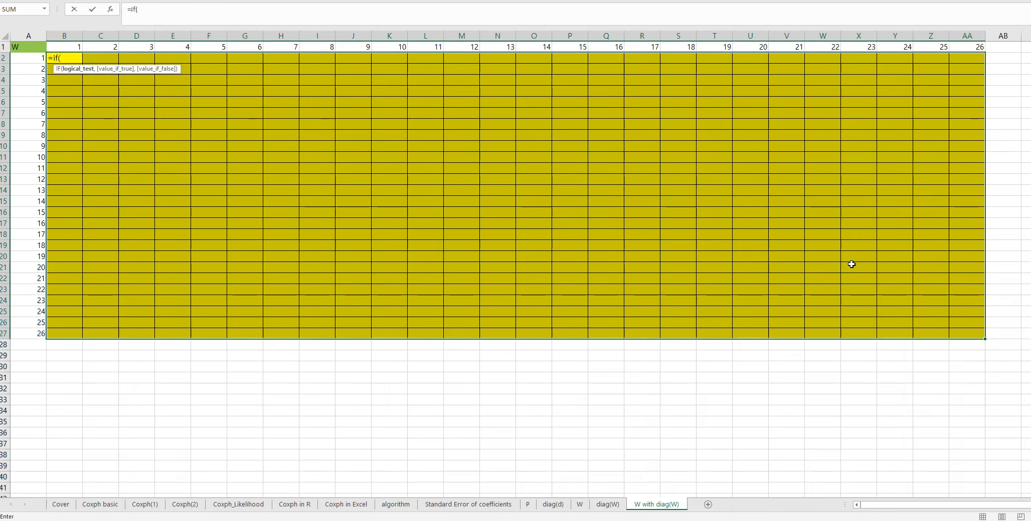
pyautogui.press('Left')
pyautogui.press('F4')
pyautogui.press('F4')
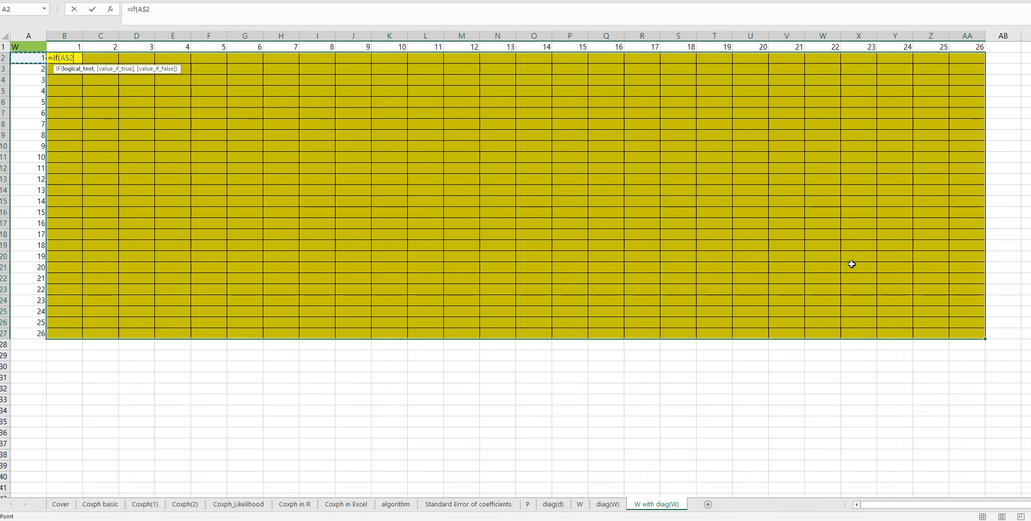
pyautogui.write('=')
pyautogui.press('Up')
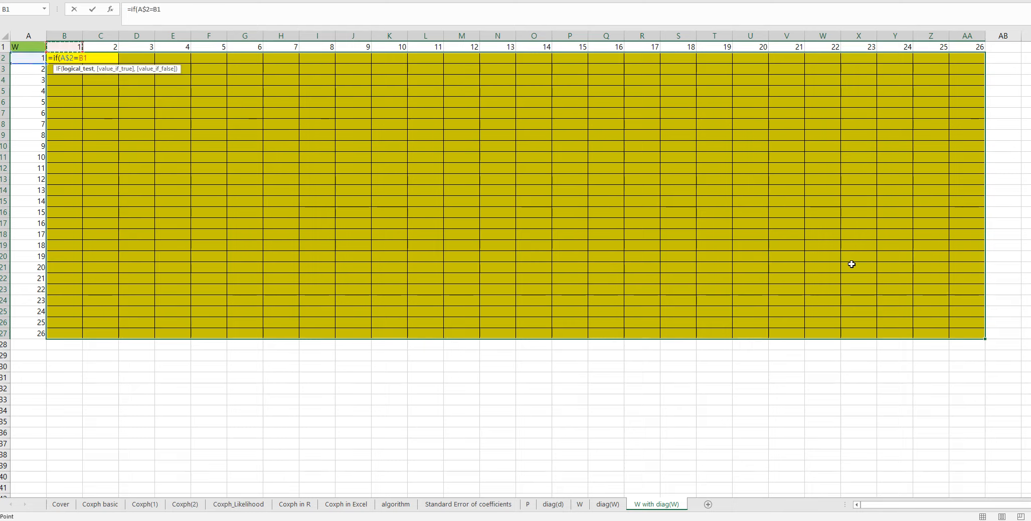
pyautogui.press('F4')
pyautogui.press('F4')
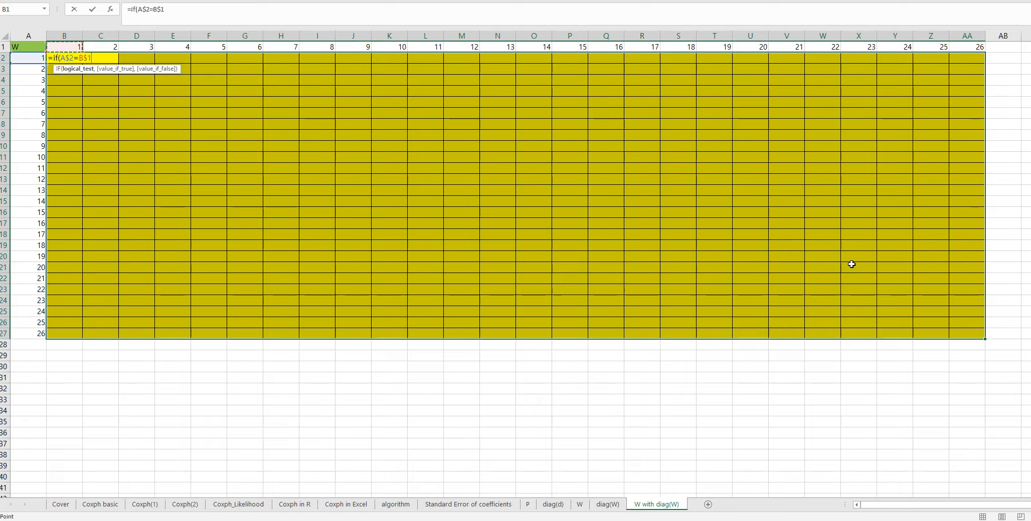
pyautogui.write(',')
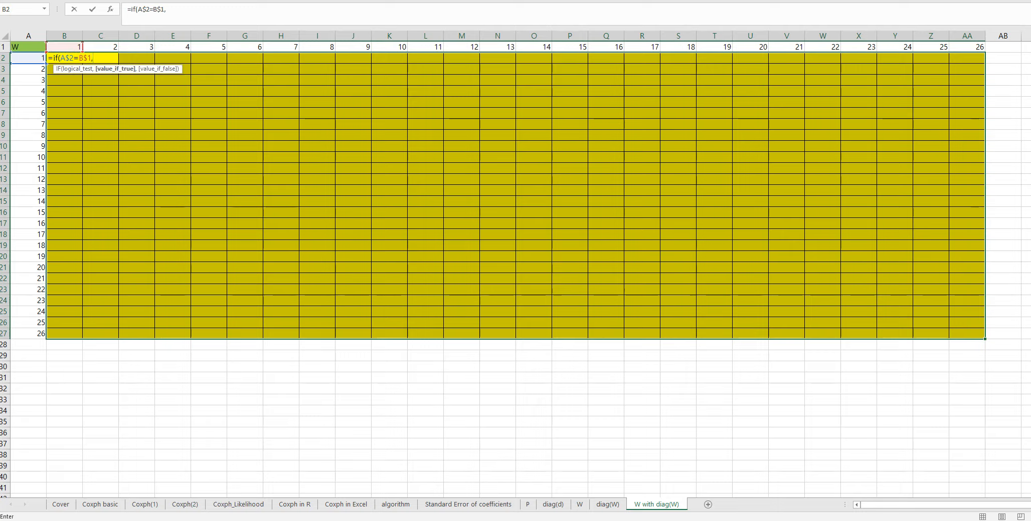
# - Complete the IF formula with 'diag(W)'!B2 as the true value and W!B2 as the false value, and enter it in B2
pyautogui.click(605, 505)
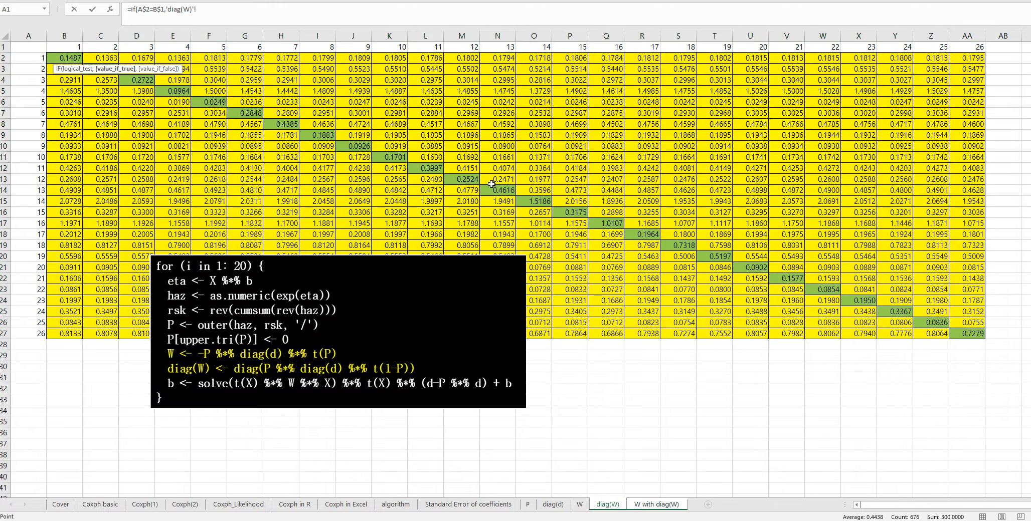
pyautogui.click(65, 59)
pyautogui.write(',')
pyautogui.click(579, 504)
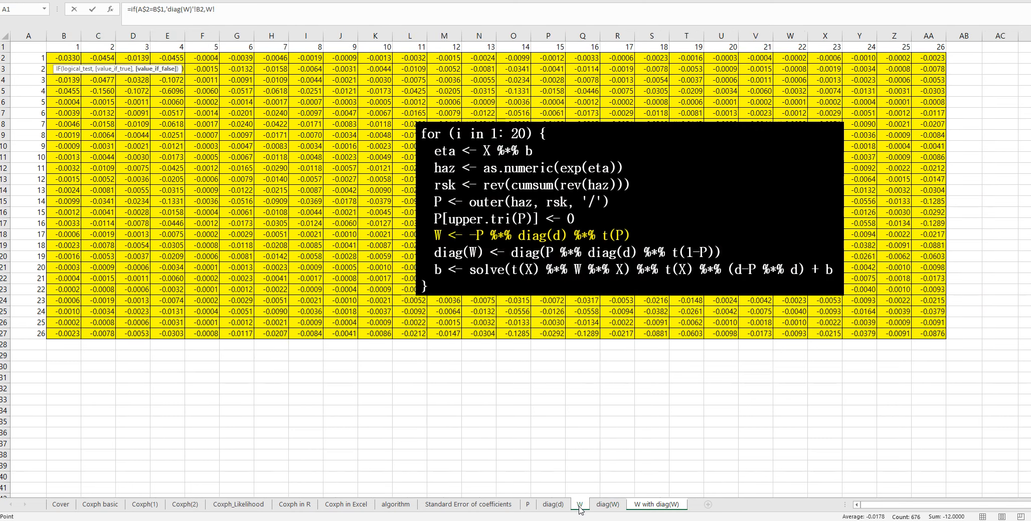
pyautogui.click(71, 57)
pyautogui.write(')')
pyautogui.hotkey('ctrl', 'Return')
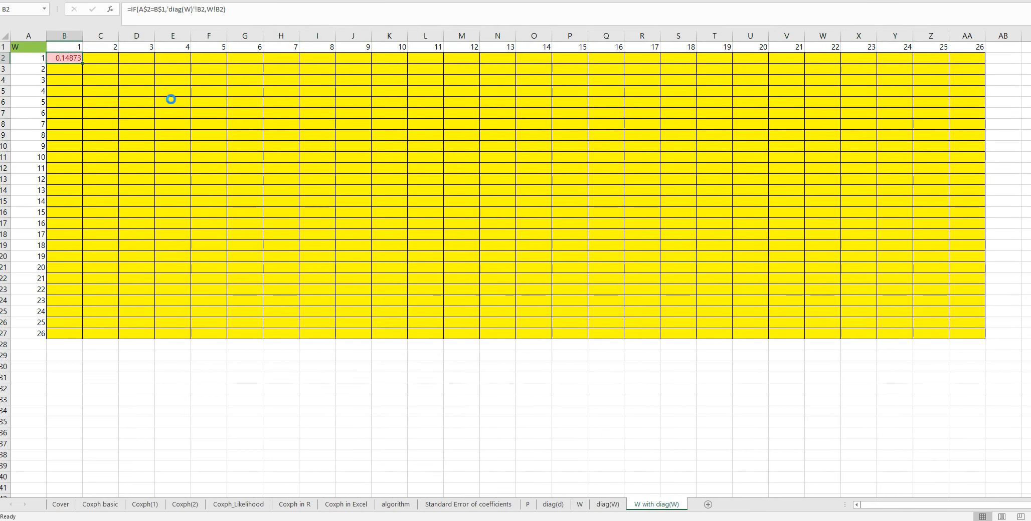
# - Copy the IF formula with the test A$2=B$1 from B2 over the range B2:AA27
pyautogui.hotkey('ctrl', 'c')
pyautogui.keyDown('shift'); pyautogui.click(966, 333); pyautogui.keyUp('shift')
pyautogui.hotkey('ctrl', 'v')
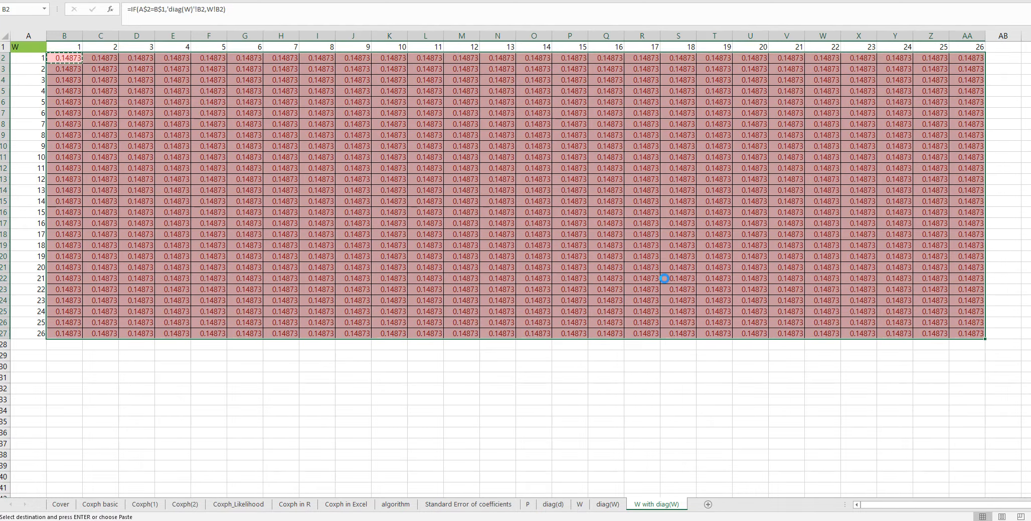
pyautogui.press('Escape')
# - Inspect the IF formulas in cells F9, B2 and C3 to check their row and column references
pyautogui.click(221, 137)
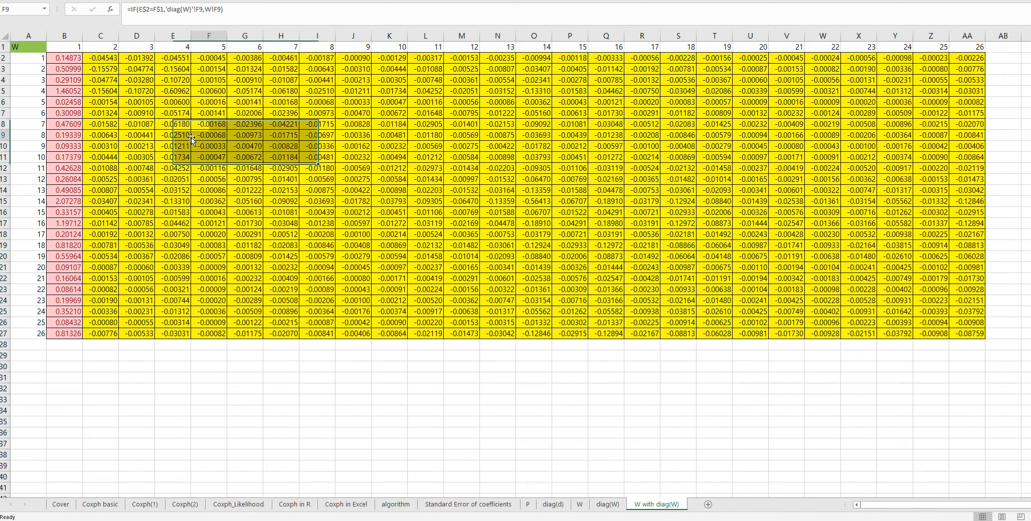
pyautogui.click(68, 58)
pyautogui.click(102, 68)
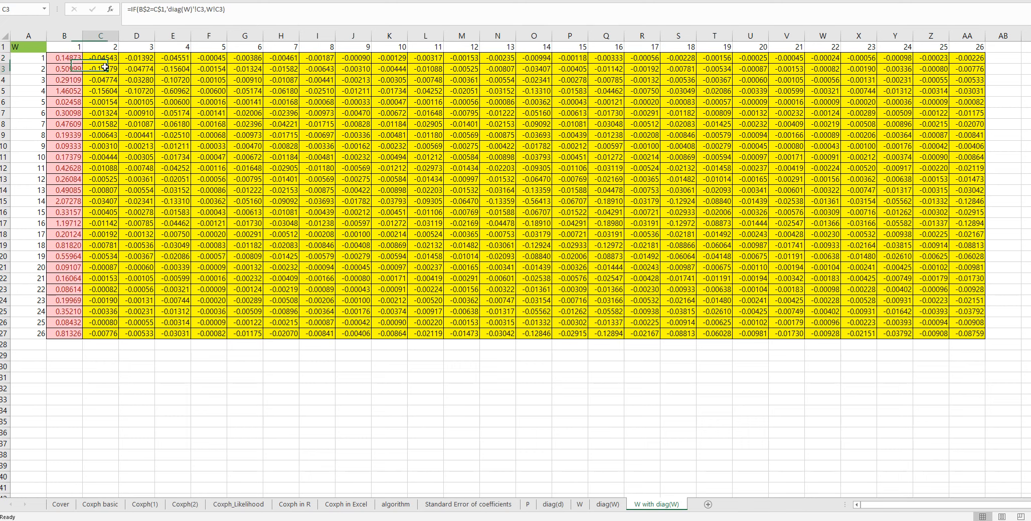
pyautogui.click(168, 8)
pyautogui.write("'")
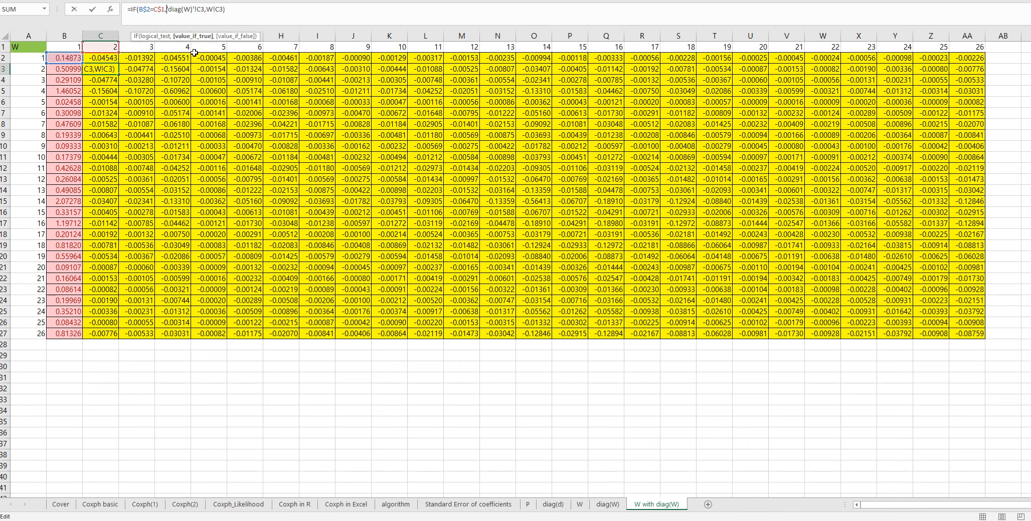
pyautogui.hotkey('ctrl', 'Return')
# - In the IF formula of B2, change the first reference of the logical test to $A2
pyautogui.click(65, 56)
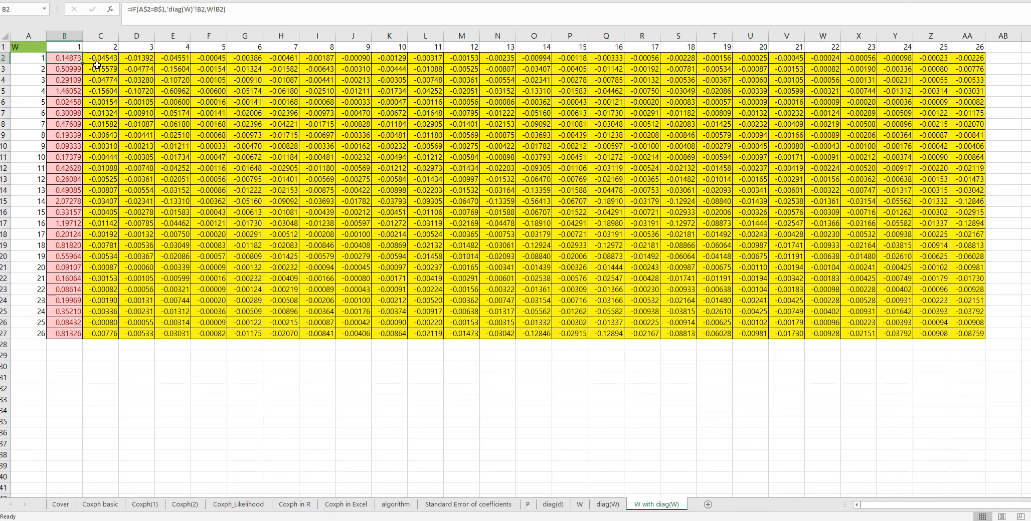
pyautogui.click(141, 10)
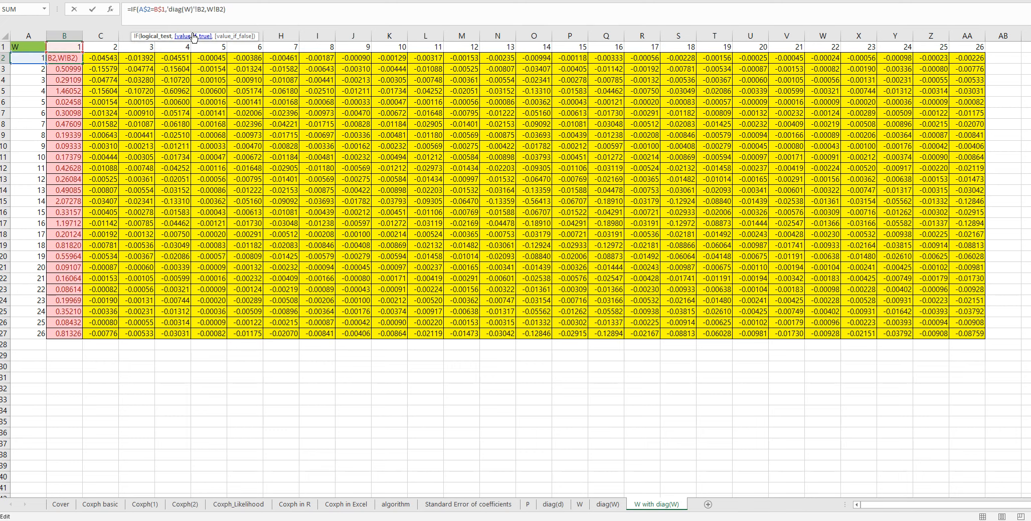
pyautogui.press('F4')
pyautogui.press('F4')
pyautogui.press('F4')
pyautogui.press('F4')
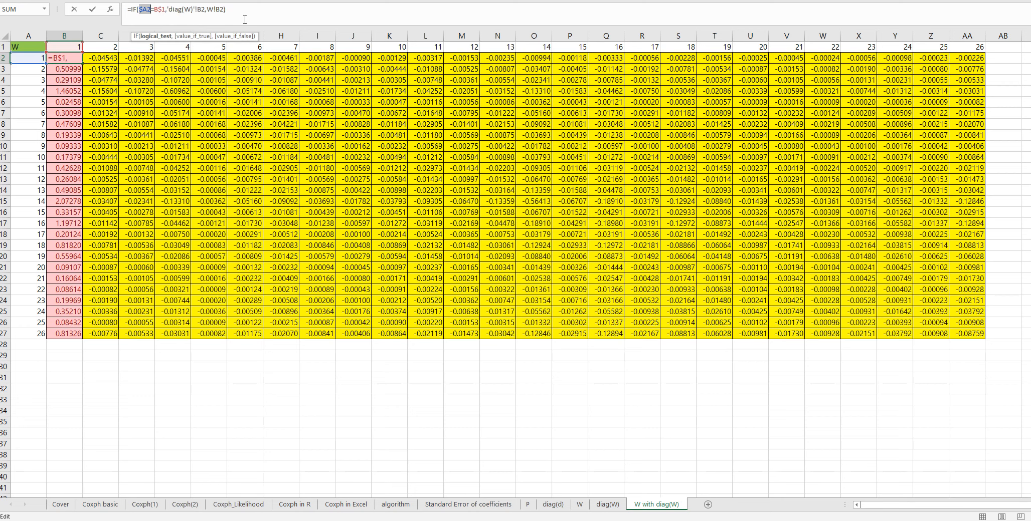
pyautogui.press('F4')
pyautogui.press('F4')
pyautogui.press('F4')
pyautogui.press('Return')
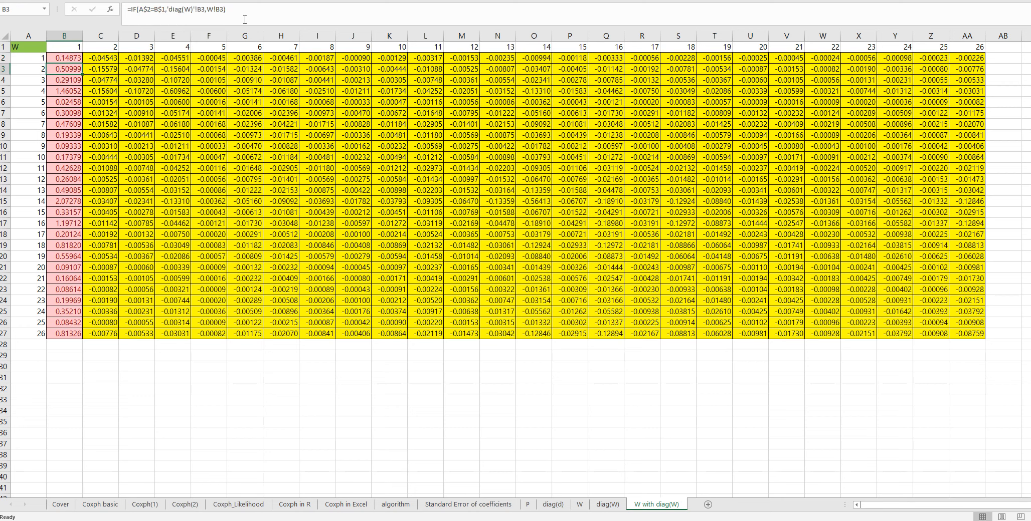
# - Copy the corrected formula from B2 over the range B2:AA27 and check the filled cells
pyautogui.press('Up')
pyautogui.hotkey('ctrl', 'c')
pyautogui.hotkey('ctrl', 'shift', 'Down')
pyautogui.hotkey('ctrl', 'shift', 'Right')
pyautogui.hotkey('ctrl', 'v')
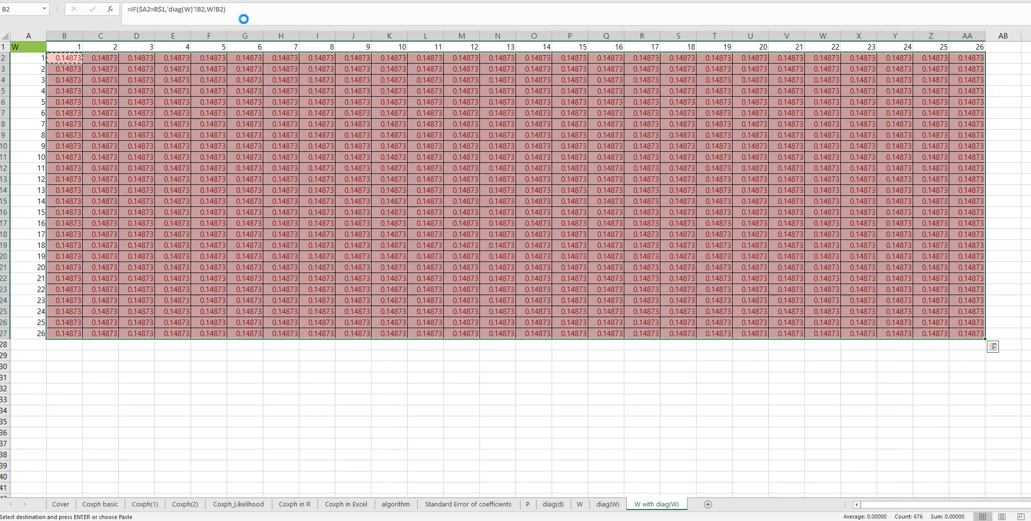
pyautogui.press('Escape')
pyautogui.moveTo(207, 181); pyautogui.dragTo(219, 190)
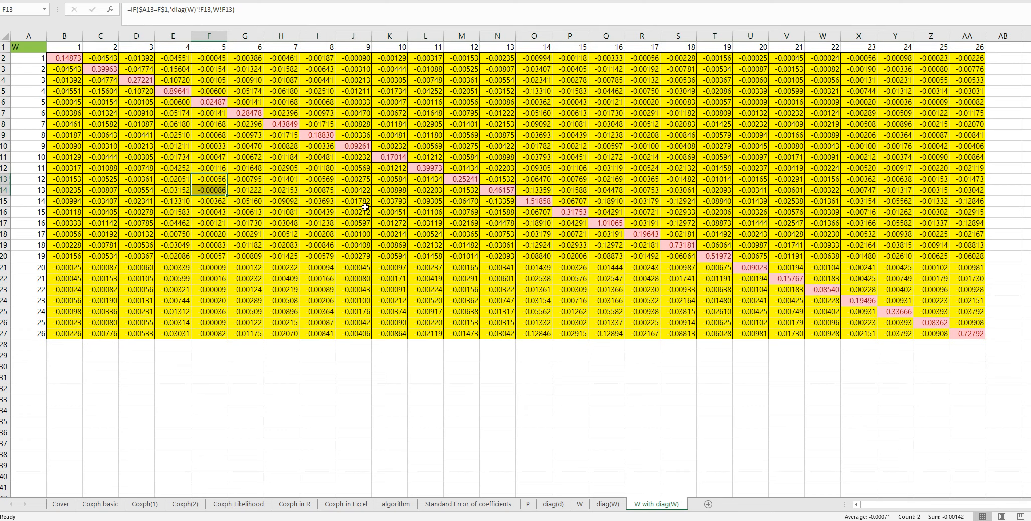
pyautogui.click(103, 113)
pyautogui.click(71, 61)
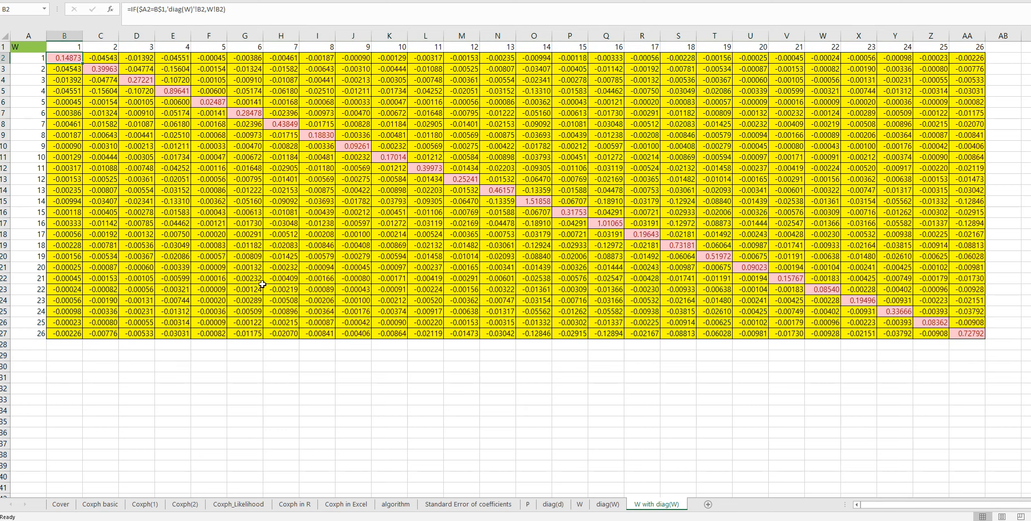
pyautogui.click(477, 505)
pyautogui.click(580, 153)
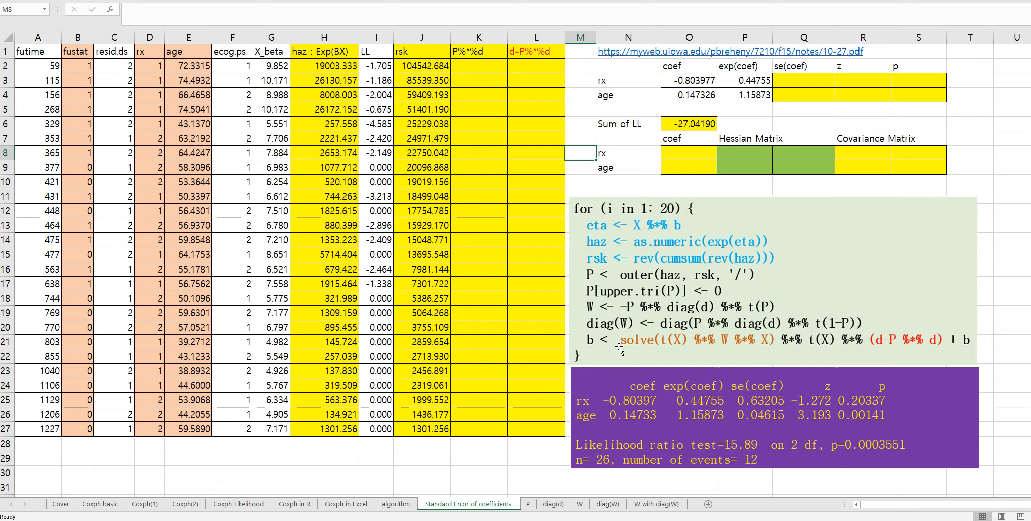
pyautogui.click(691, 158)
pyautogui.moveTo(692, 158); pyautogui.dragTo(691, 168)
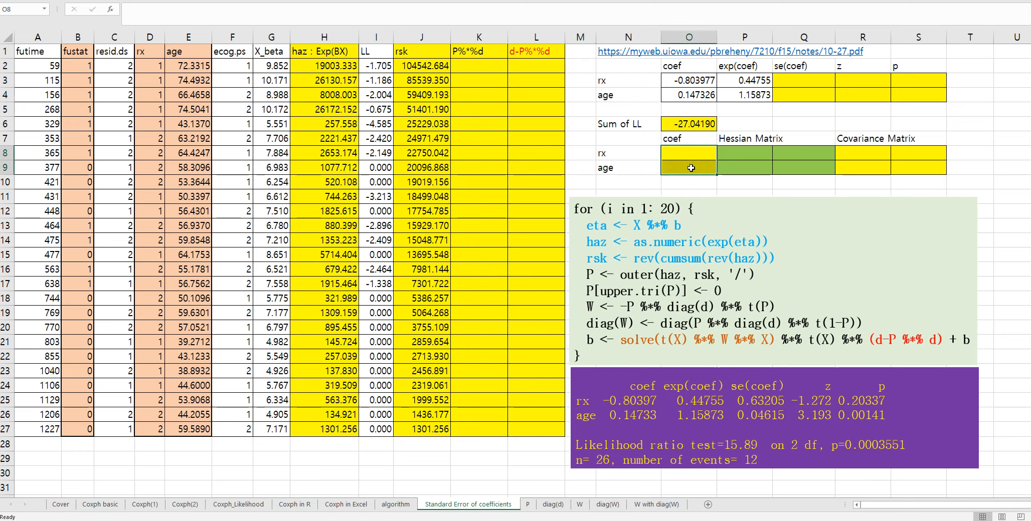
pyautogui.write('=')
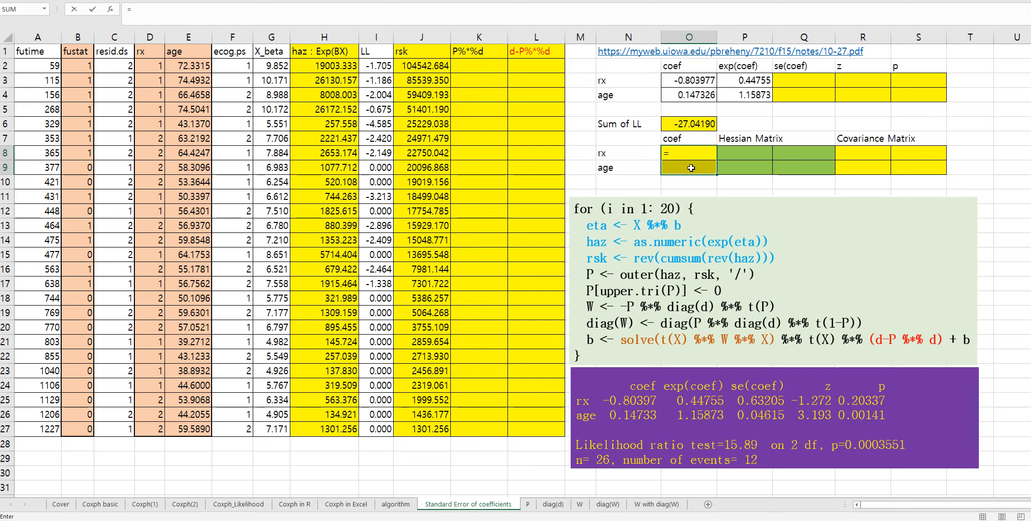
pyautogui.write('mmult(trans')
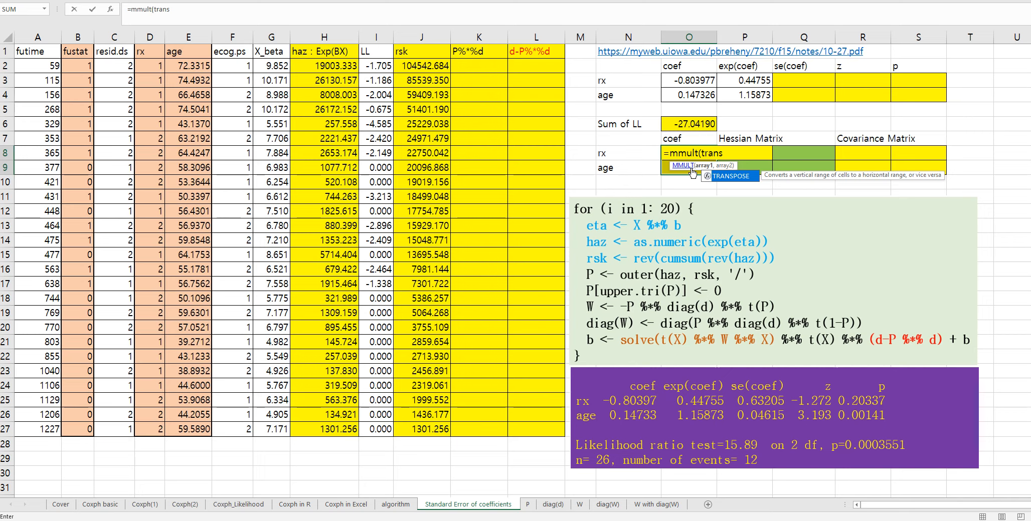
pyautogui.click(712, 343)
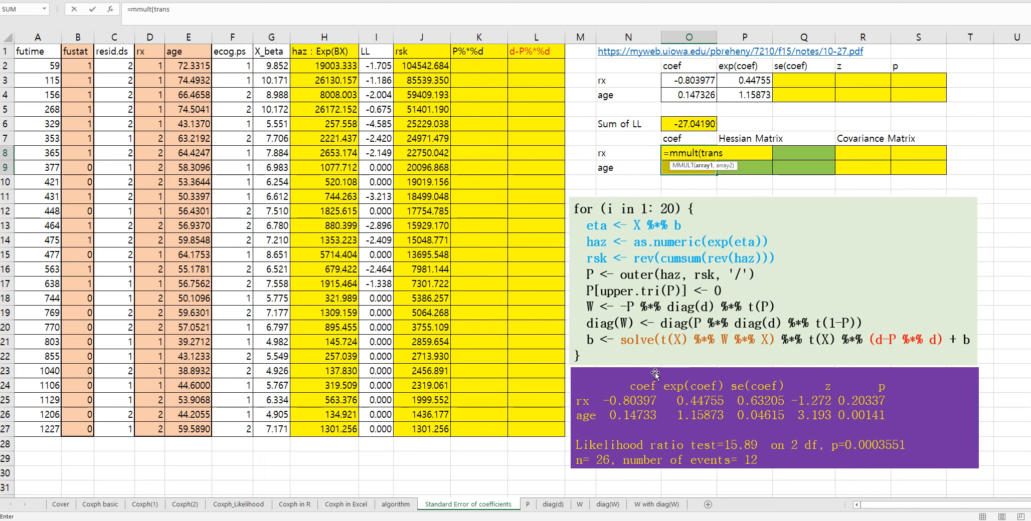
pyautogui.press('Return')
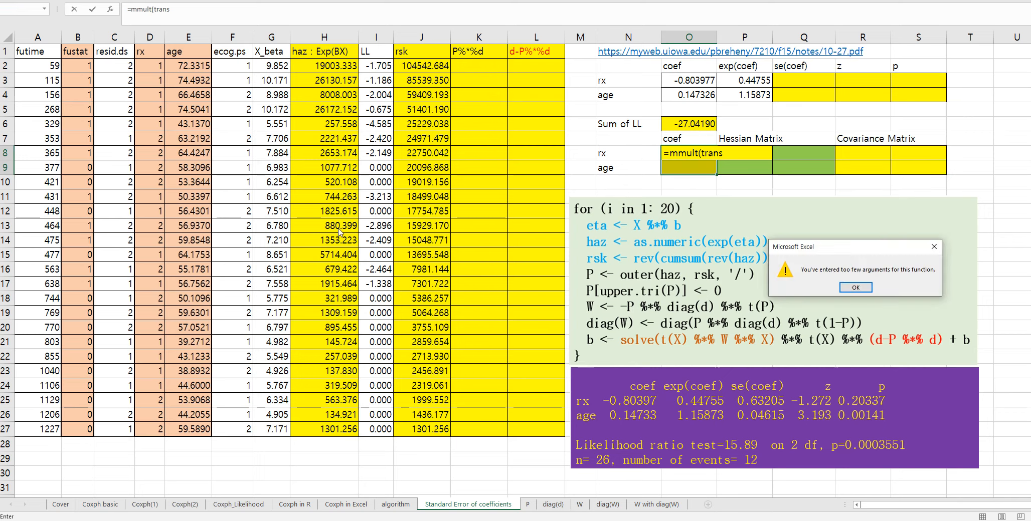
pyautogui.click(855, 287)
pyautogui.press('Escape')
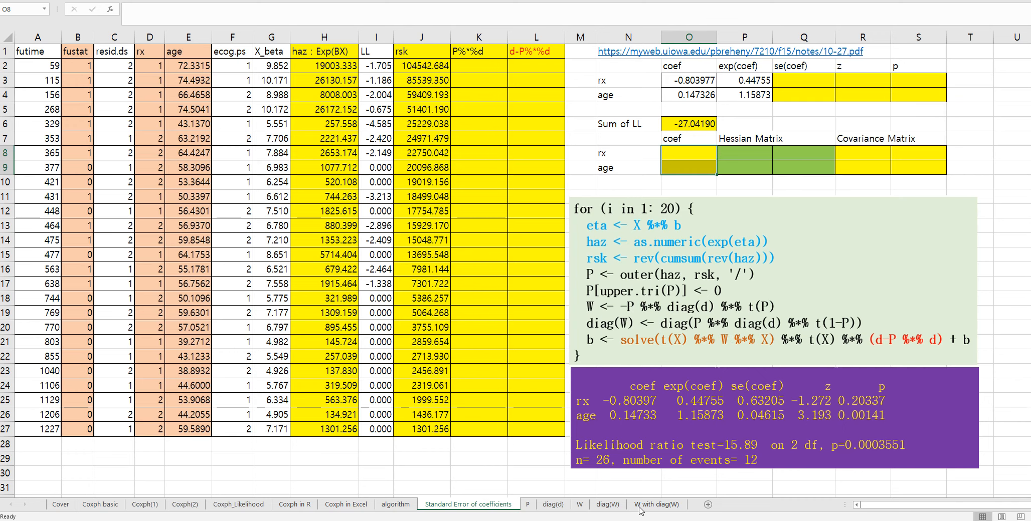
# - Delete the defined name W that refers to B2:AA27 on the W sheet
pyautogui.click(577, 504)
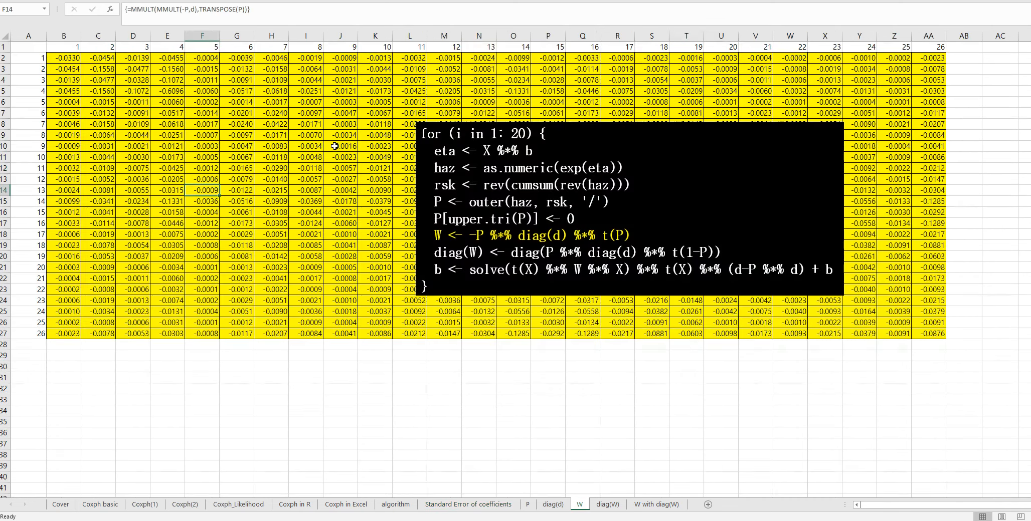
pyautogui.click(306, 146)
pyautogui.hotkey('ctrl', 'F3')
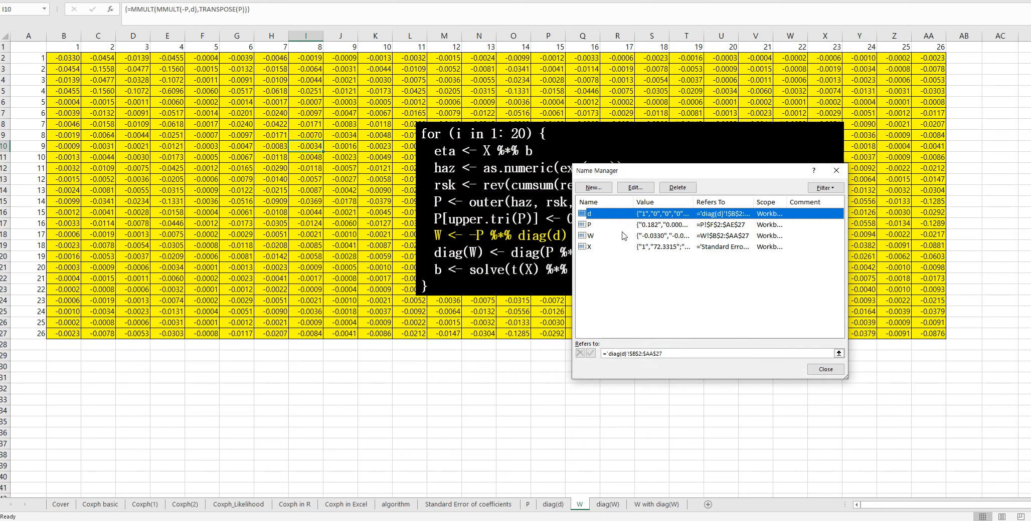
pyautogui.click(609, 236)
pyautogui.click(678, 188)
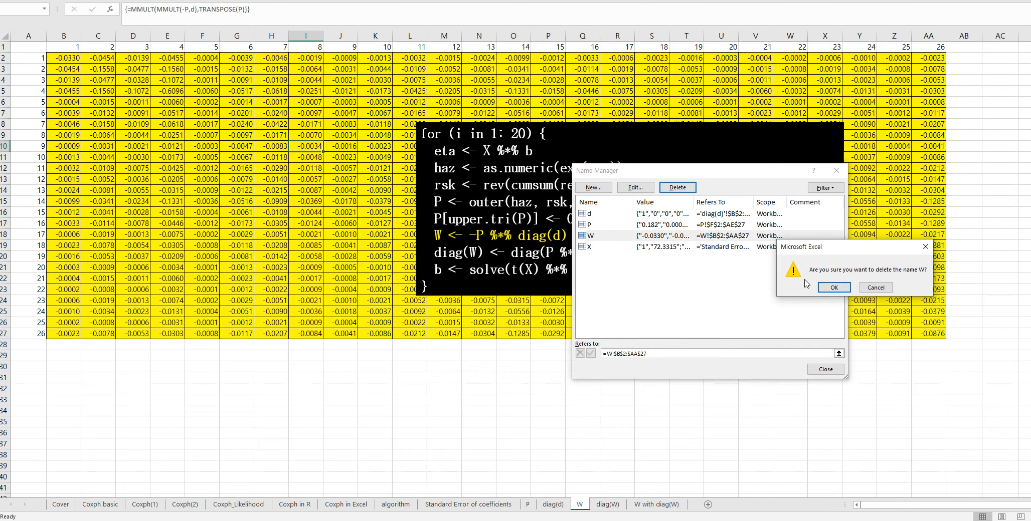
pyautogui.click(837, 290)
pyautogui.click(827, 371)
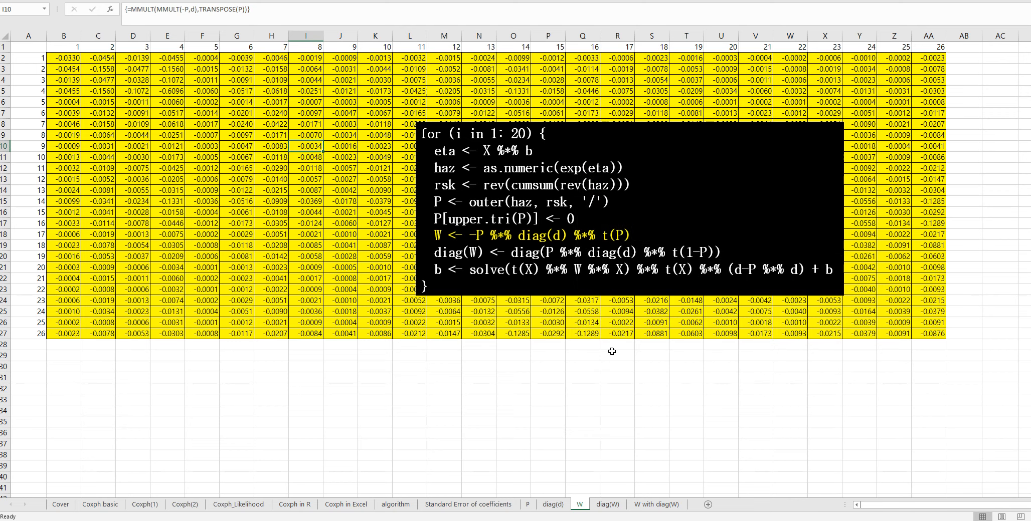
# - Name the range B2:AA27 on the W with diag(W) sheet W and return to the Standard Error of coefficients sheet
pyautogui.click(651, 505)
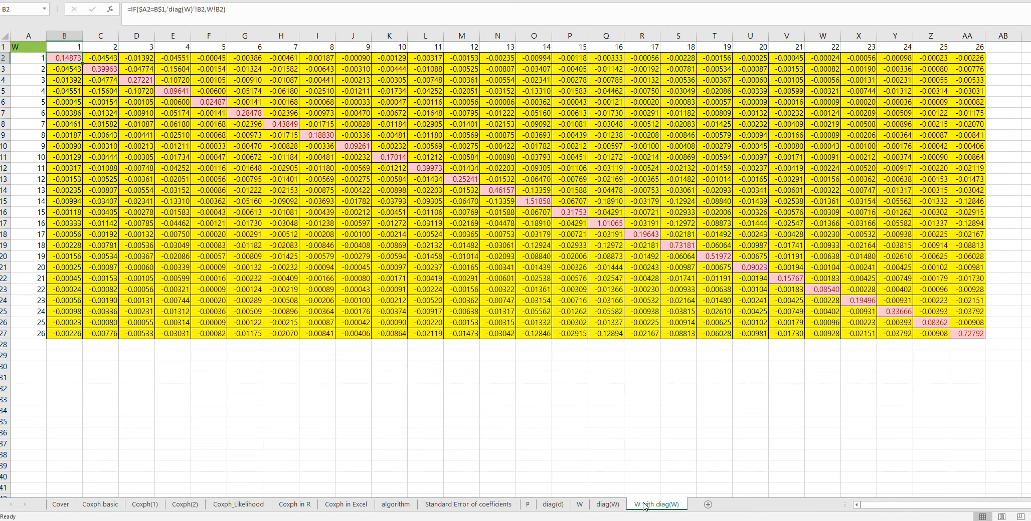
pyautogui.keyDown('shift'); pyautogui.click(963, 336); pyautogui.keyUp('shift')
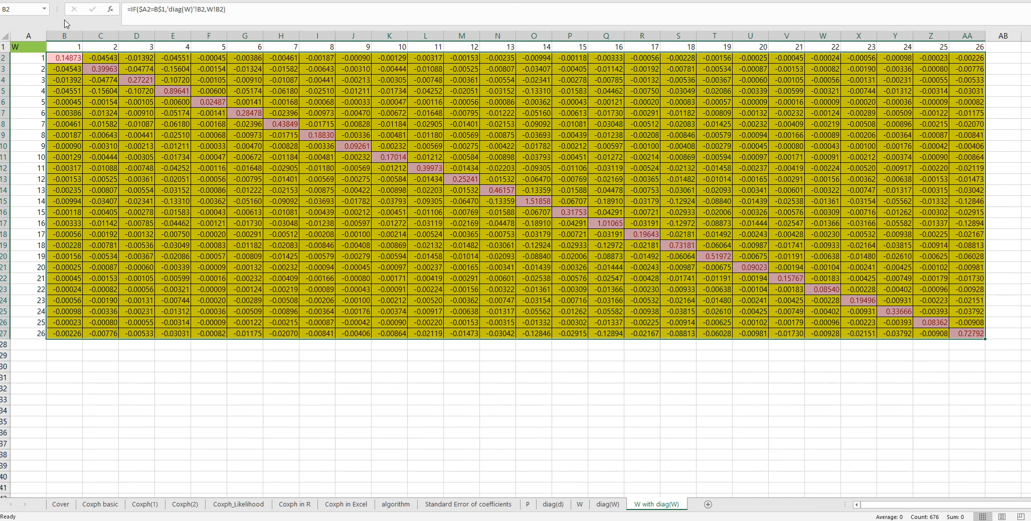
pyautogui.click(28, 10)
pyautogui.press('Return')
pyautogui.click(441, 504)
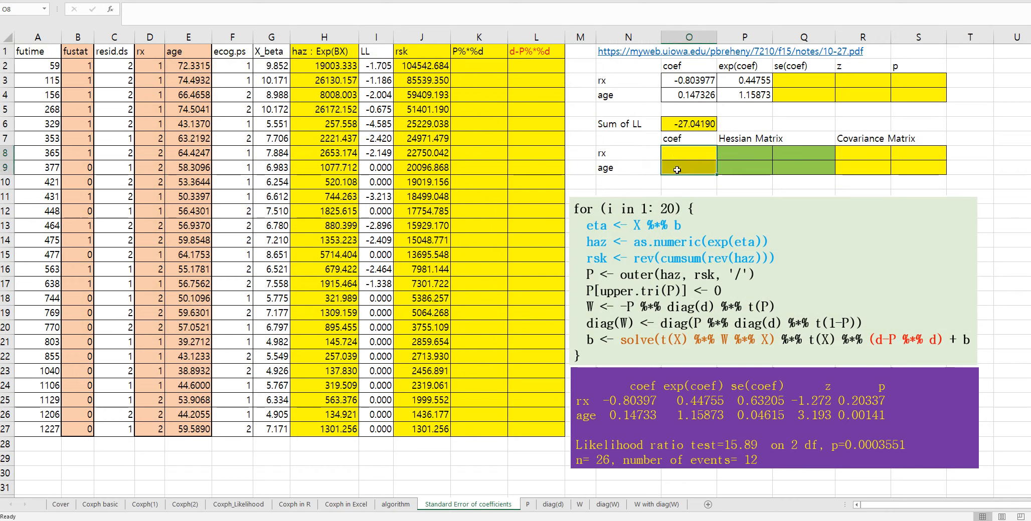
# - Draft the formula =mmult(mmult(transpose(X),W),X) in the coef cells O8:O9
pyautogui.write('=mmult(tr')
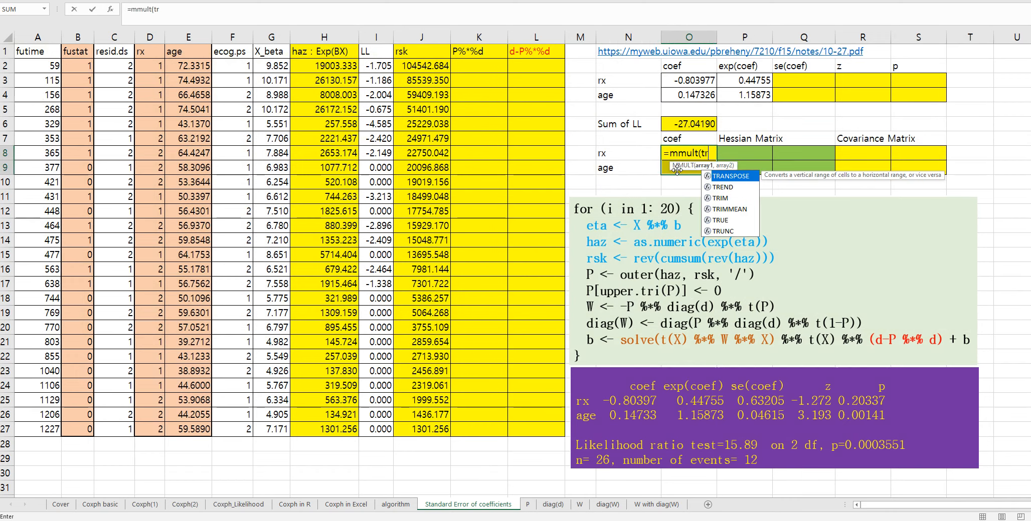
pyautogui.write('anspose(')
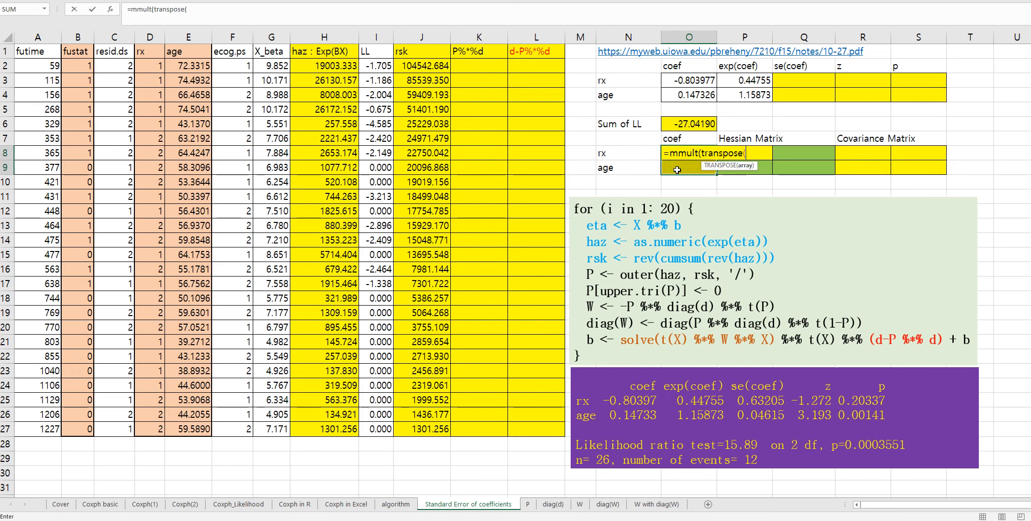
pyautogui.write('X)')
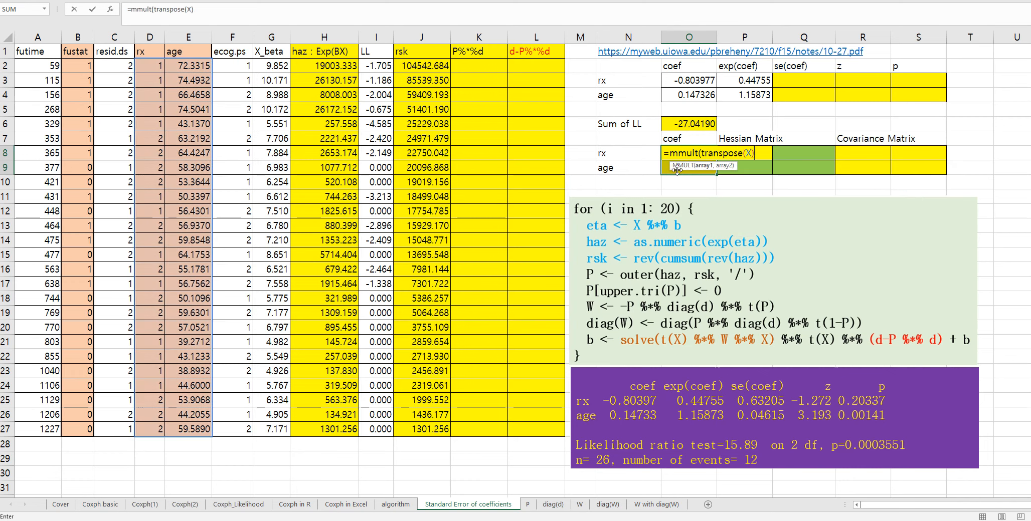
pyautogui.write(',W)')
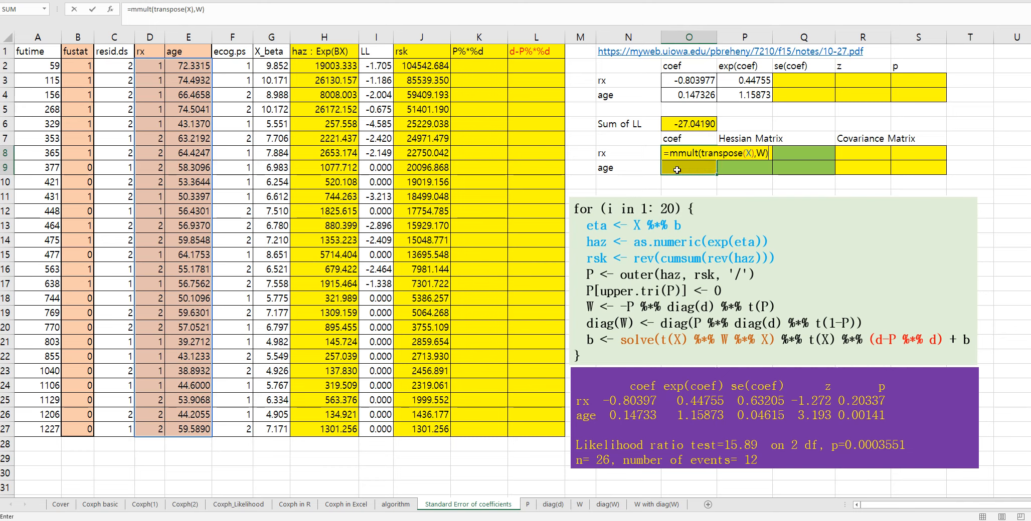
pyautogui.click(132, 12)
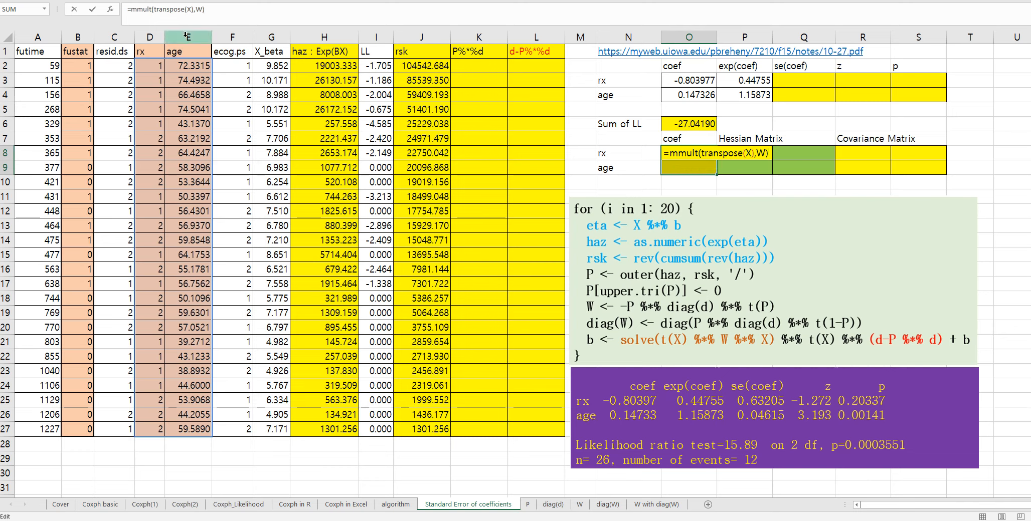
pyautogui.write('mmult(')
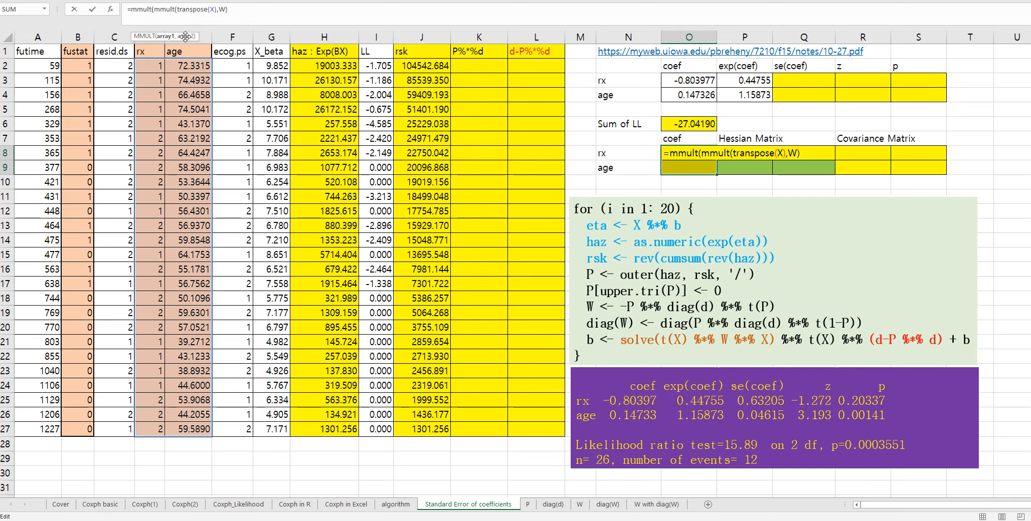
pyautogui.click(242, 8)
pyautogui.write(',X')
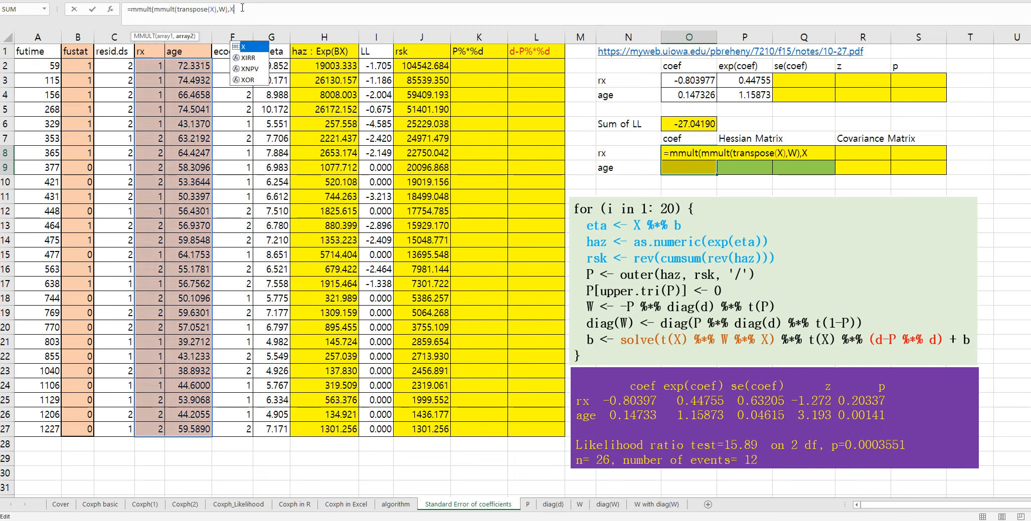
pyautogui.write(')')
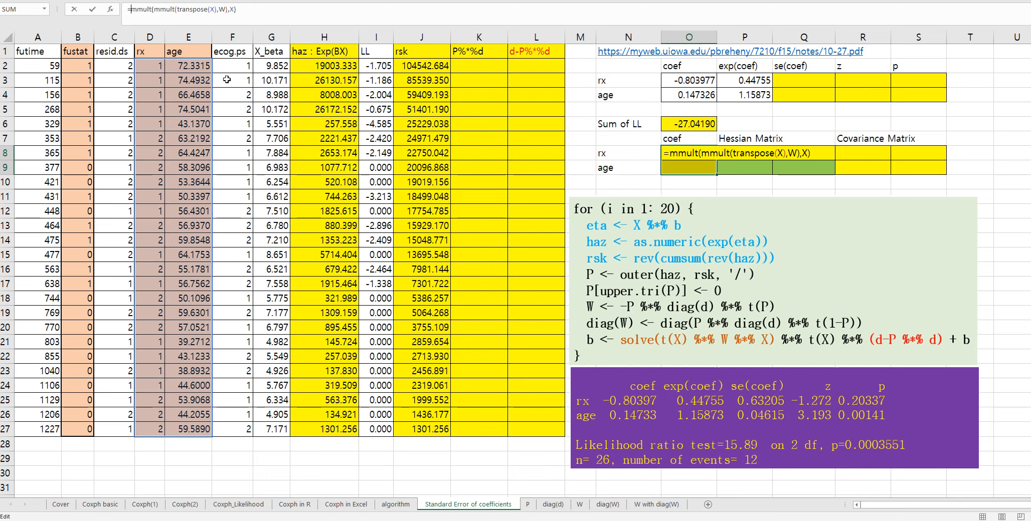
# - Try extending the draft to =mmult(minverse(mmult(mmult(transpose(X),W),X)),transpose(X)), and discard it without entering it
pyautogui.write('minvers')
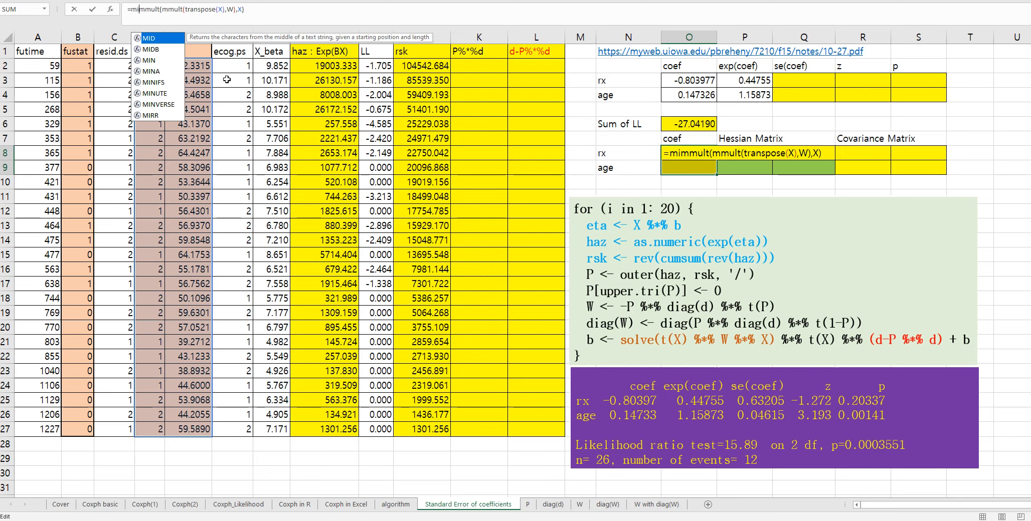
pyautogui.write('e(')
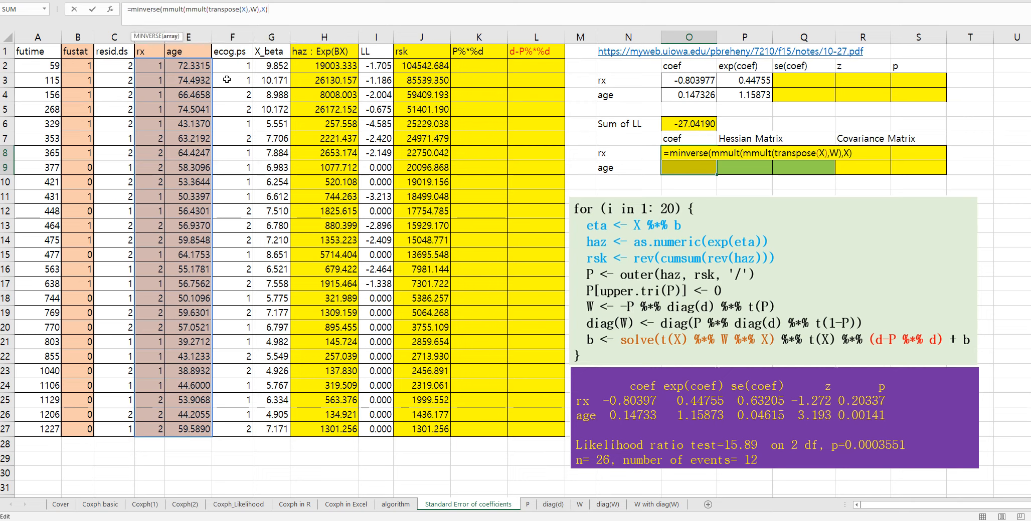
pyautogui.write(')')
pyautogui.write('mmult(')
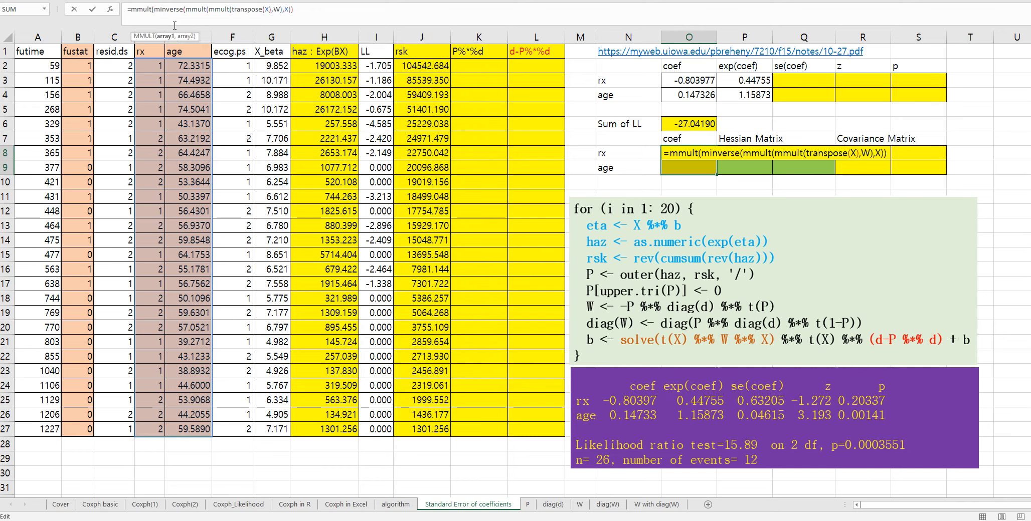
pyautogui.write(',trans')
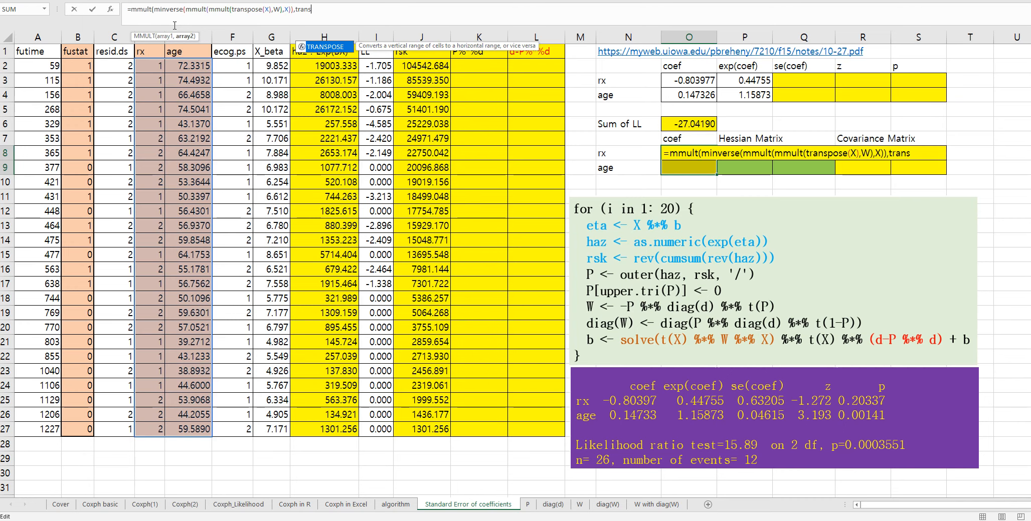
pyautogui.write('pose(X))')
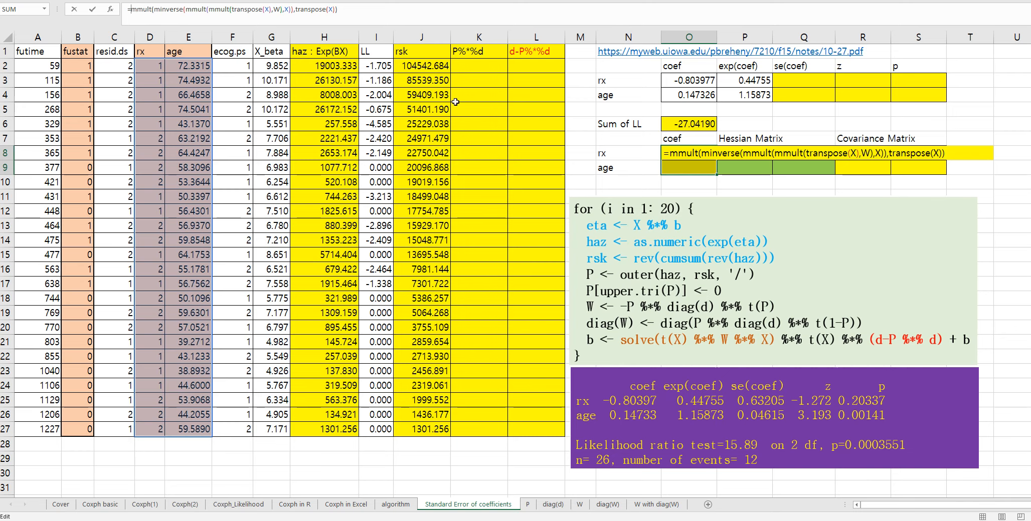
pyautogui.press('Escape')
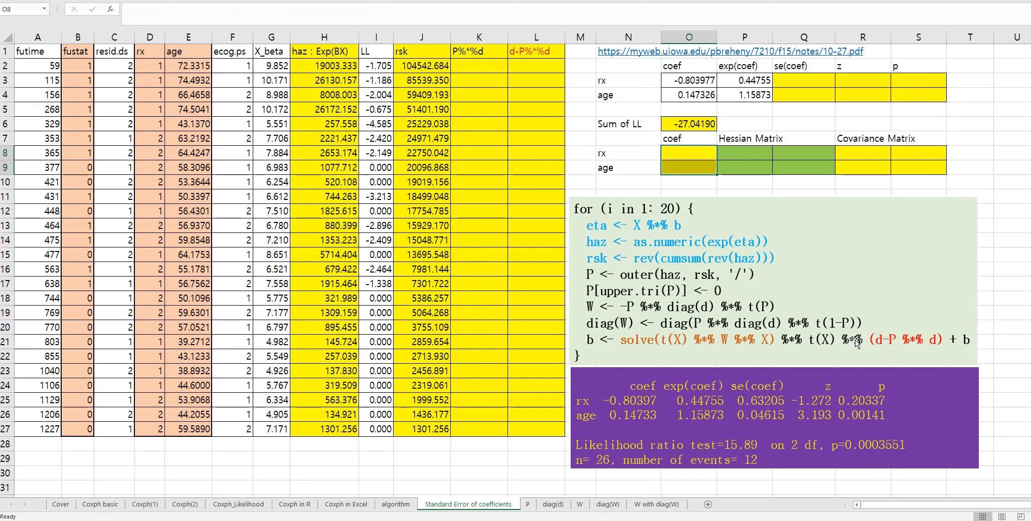
# - Fill the P%*%d column K2:K27 with the array formula =MMULT(P,B2:B27), using the fustat values
pyautogui.click(461, 70)
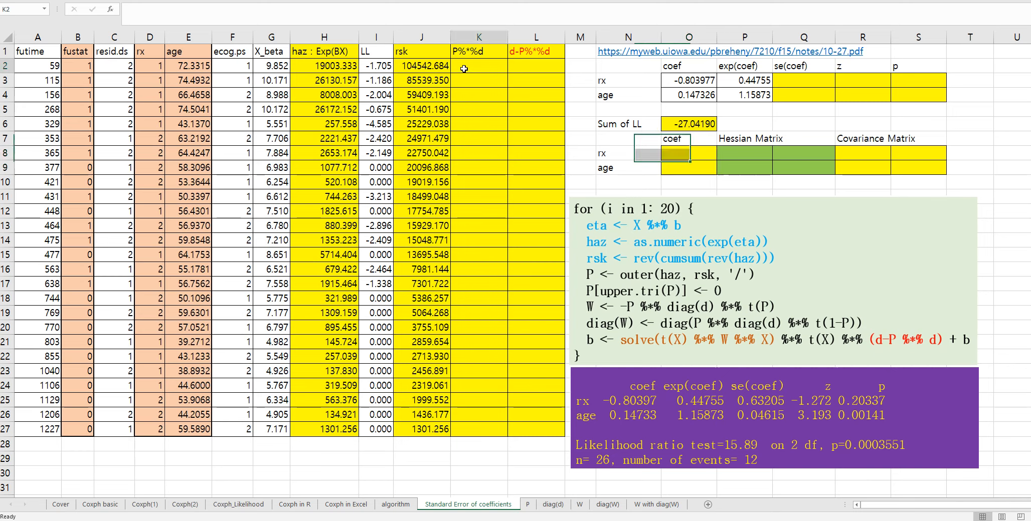
pyautogui.keyDown('shift'); pyautogui.click(468, 424); pyautogui.keyUp('shift')
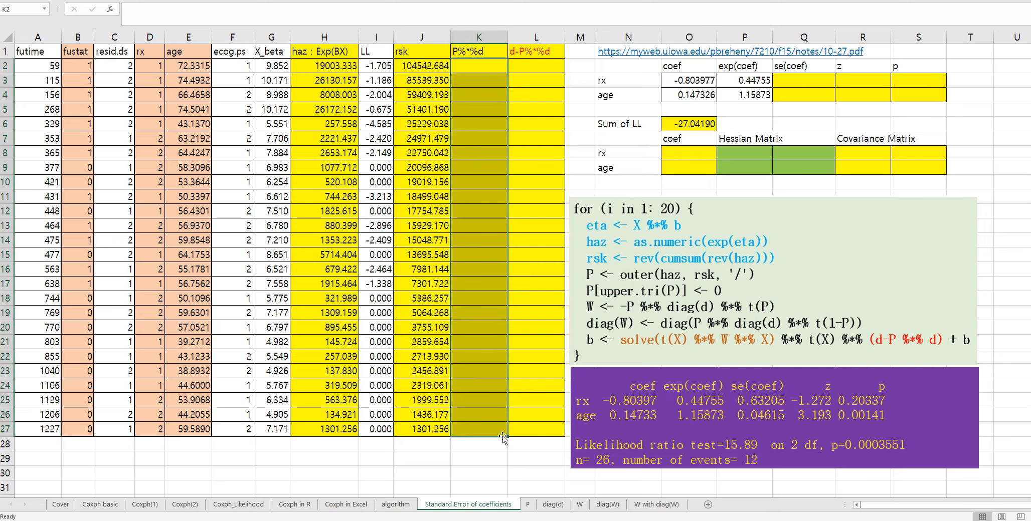
pyautogui.write('=')
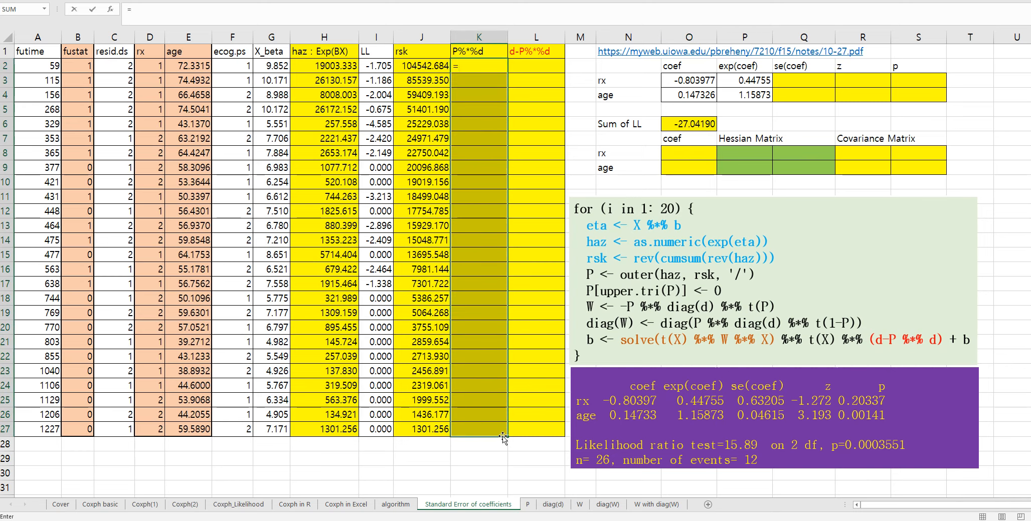
pyautogui.write('mmult(P,')
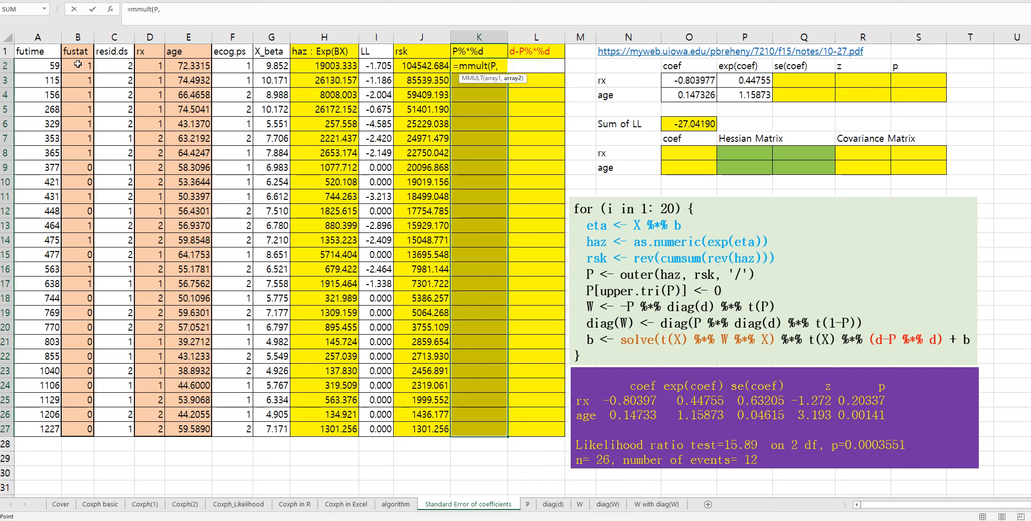
pyautogui.moveTo(78, 65); pyautogui.dragTo(73, 428)
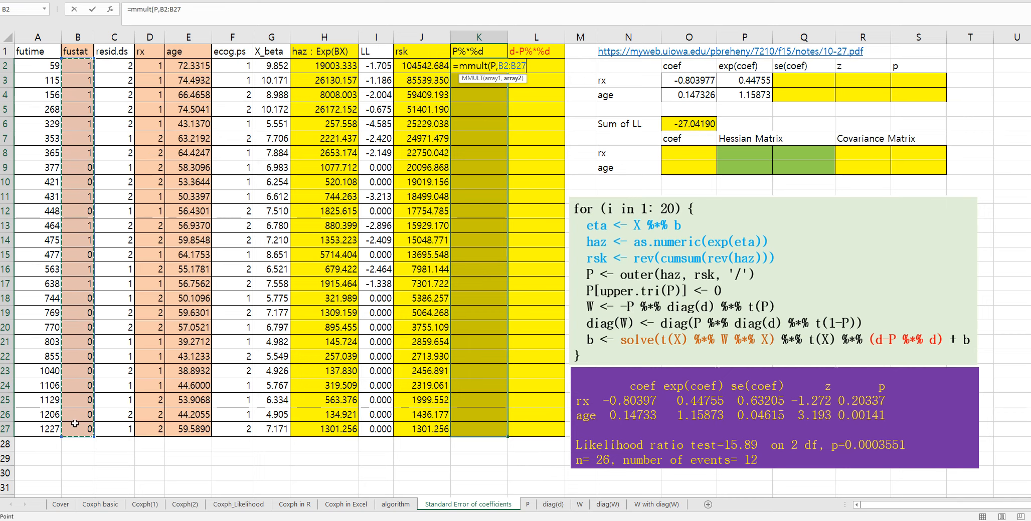
pyautogui.write(')')
pyautogui.hotkey('ctrl', 'shift', 'Return')
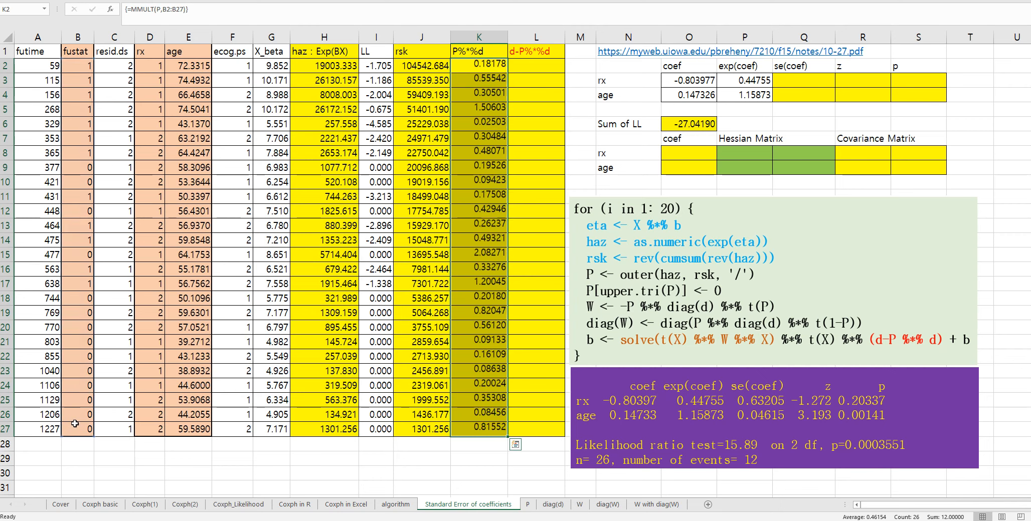
pyautogui.click(527, 67)
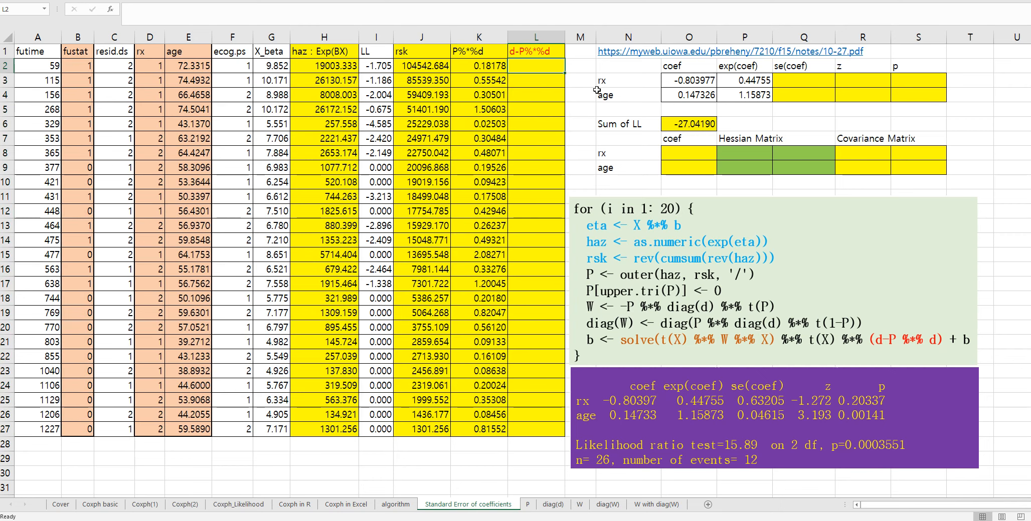
# - Enter the formula =B2-K2 in the first d-P%*%d cell, L2
pyautogui.write('=')
pyautogui.press('Left')
pyautogui.press('Left')
pyautogui.press('Left')
pyautogui.press('Left')
pyautogui.press('Left')
pyautogui.press('Left')
pyautogui.press('Left')
pyautogui.press('Left')
pyautogui.press('Left')
pyautogui.press('Left')
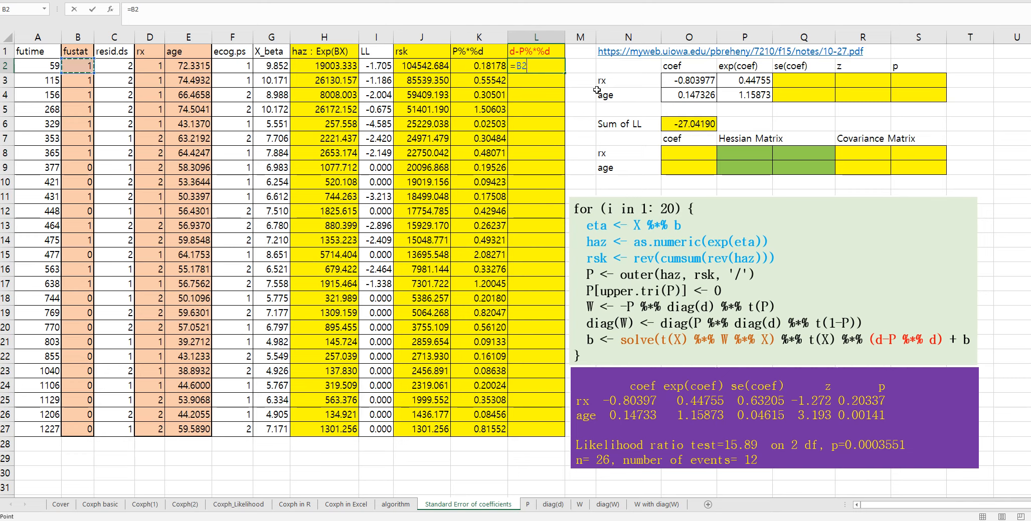
pyautogui.write('-')
pyautogui.press('Left')
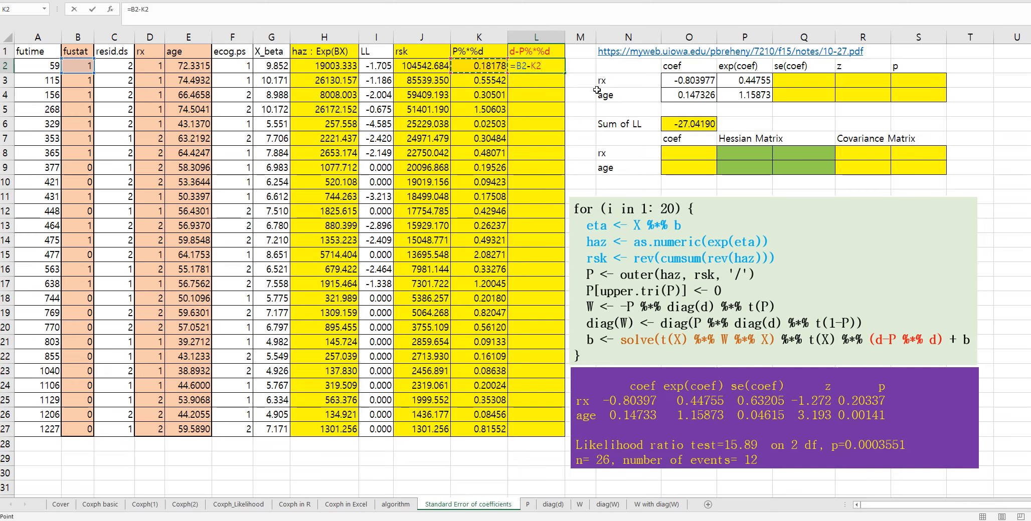
pyautogui.press('Return')
# - Copy the L2 formula down the d-P%*%d column to L27
pyautogui.press('Up')
pyautogui.hotkey('ctrl', 'c')
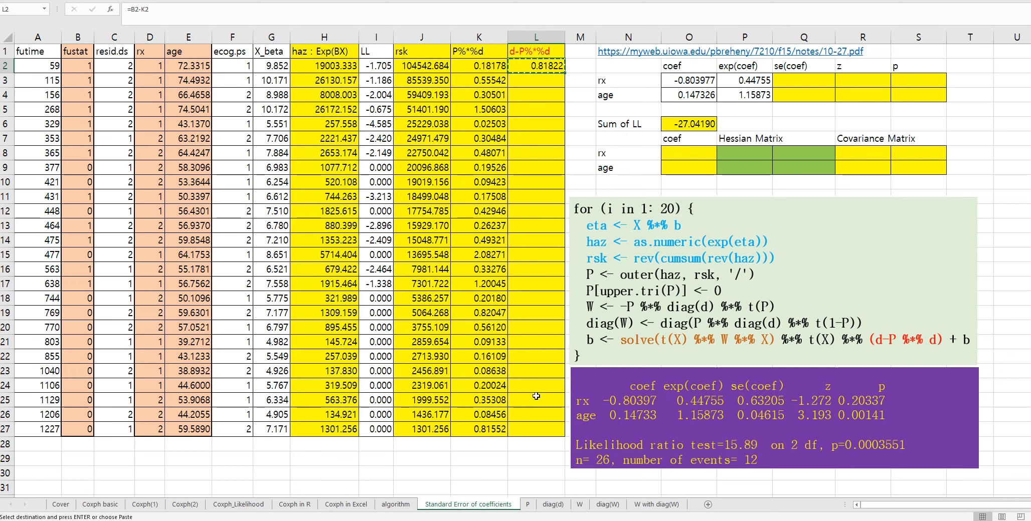
pyautogui.keyDown('shift'); pyautogui.click(535, 430); pyautogui.keyUp('shift')
pyautogui.hotkey('ctrl', 'v')
pyautogui.press('Escape')
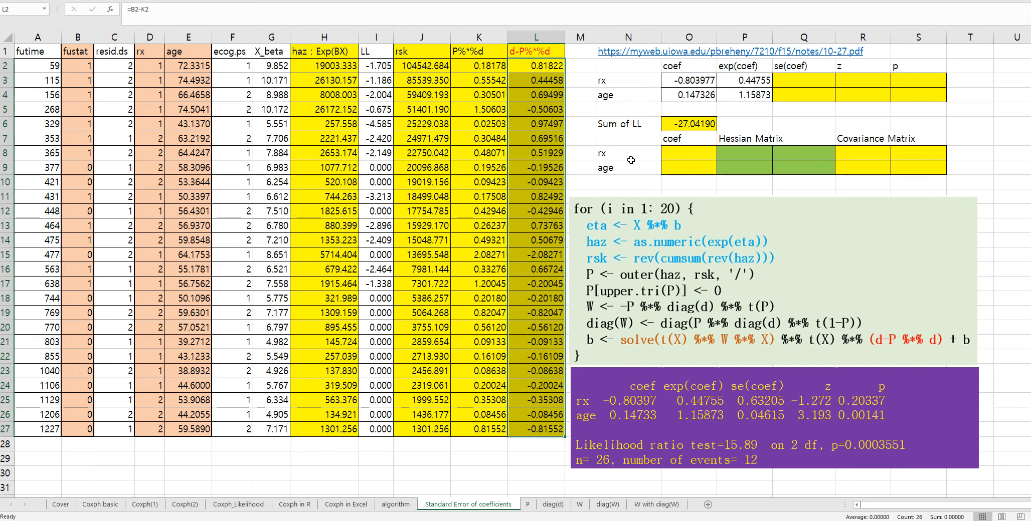
# - Draft the formula =mmult(mmult(transpose(X),W),X) across the coef cells O8:O9, leaving it open for editing
pyautogui.moveTo(681, 154); pyautogui.dragTo(685, 164)
pyautogui.write('=')
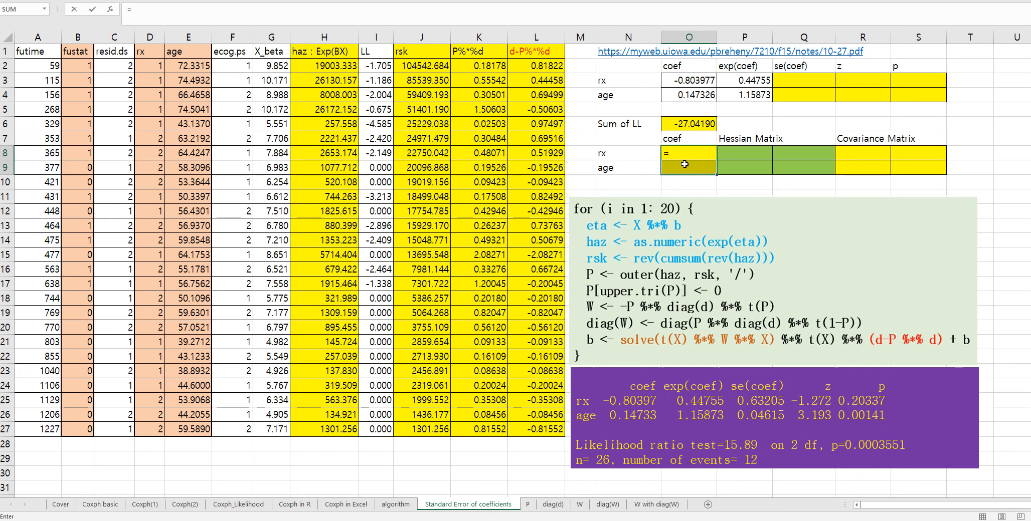
pyautogui.write('mmult(')
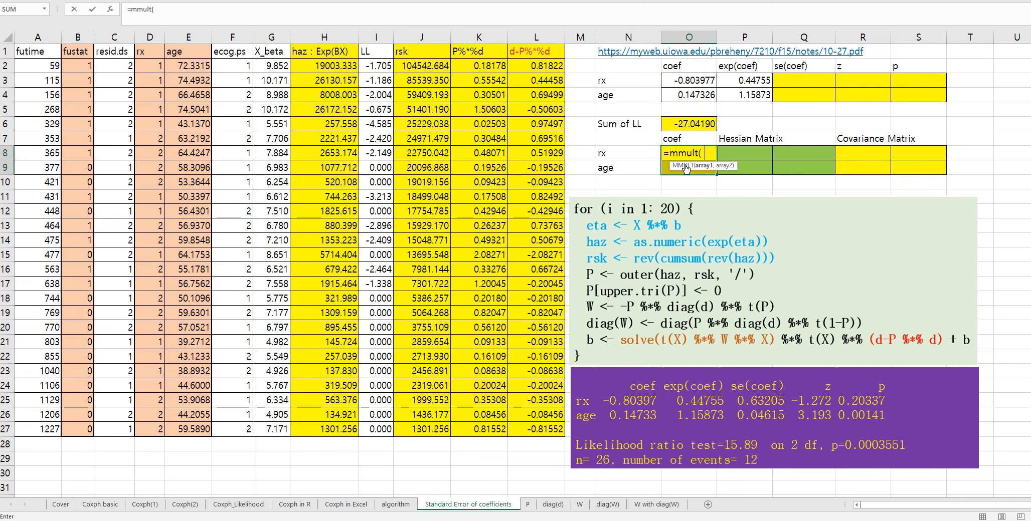
pyautogui.write('trans')
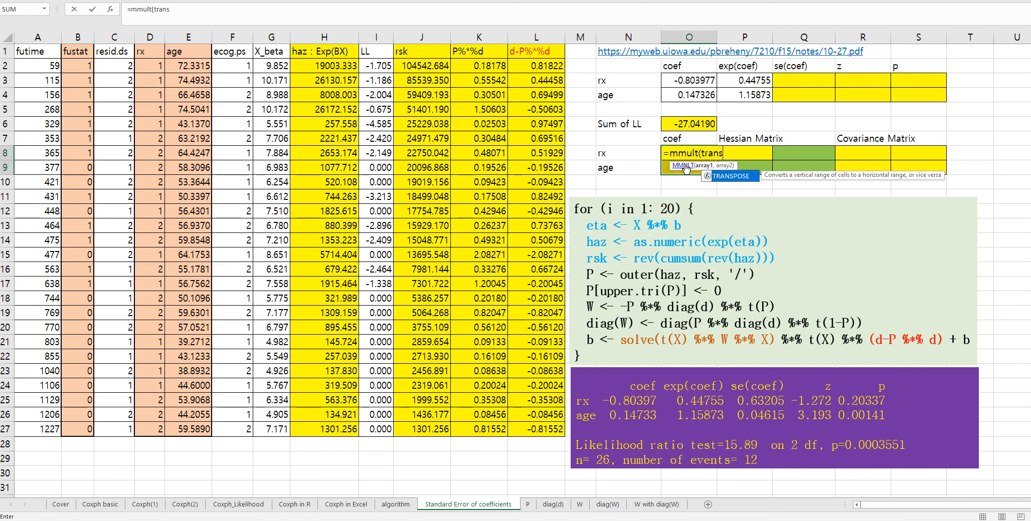
pyautogui.write('pose(')
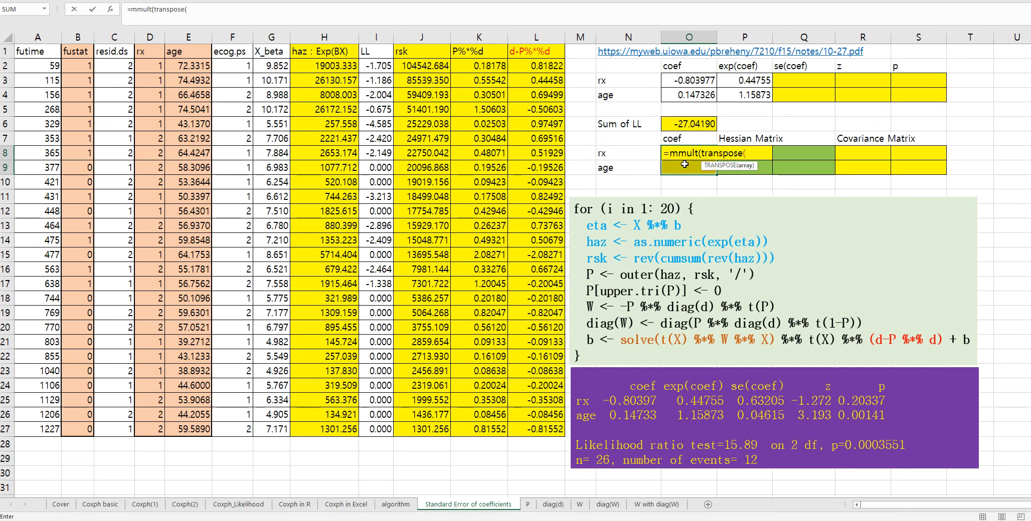
pyautogui.write('X),W')
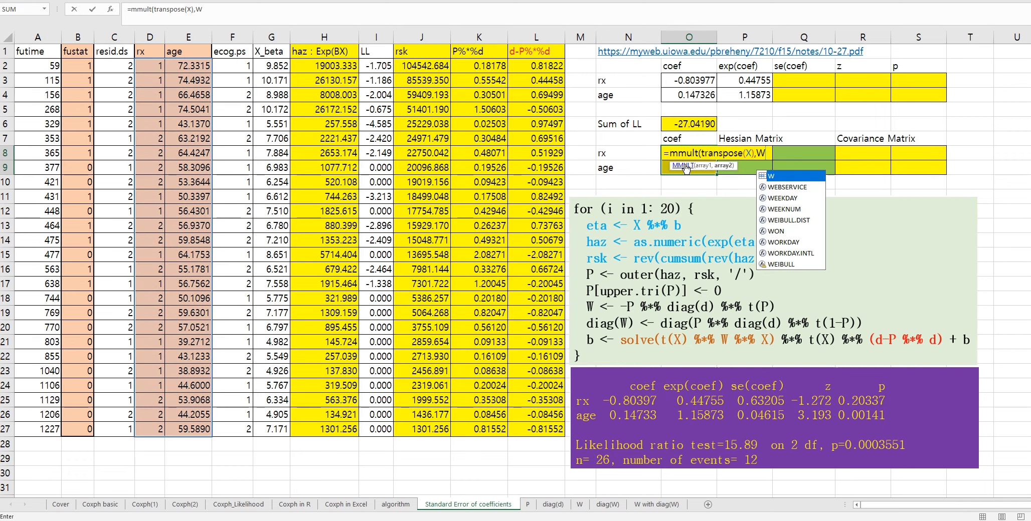
pyautogui.write(')')
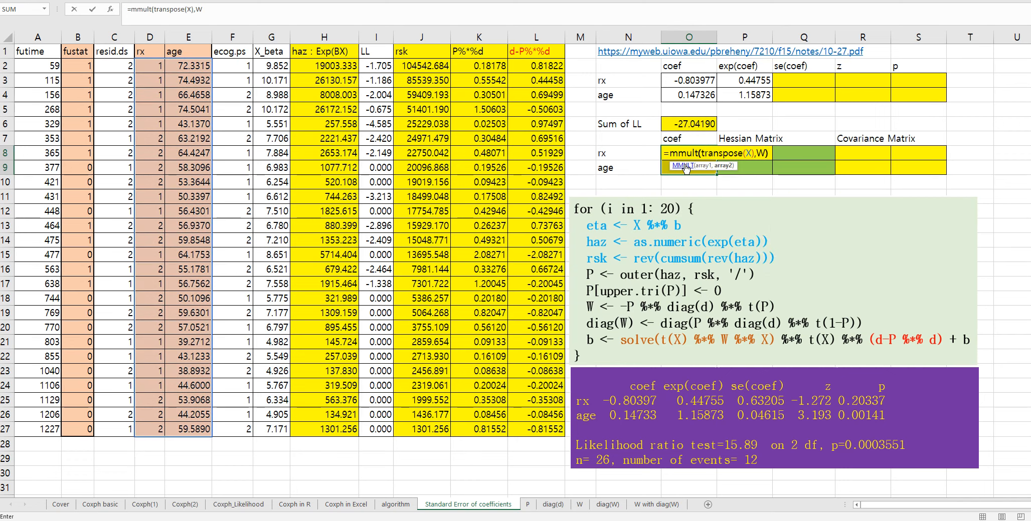
pyautogui.click(131, 8)
pyautogui.write('mmult(')
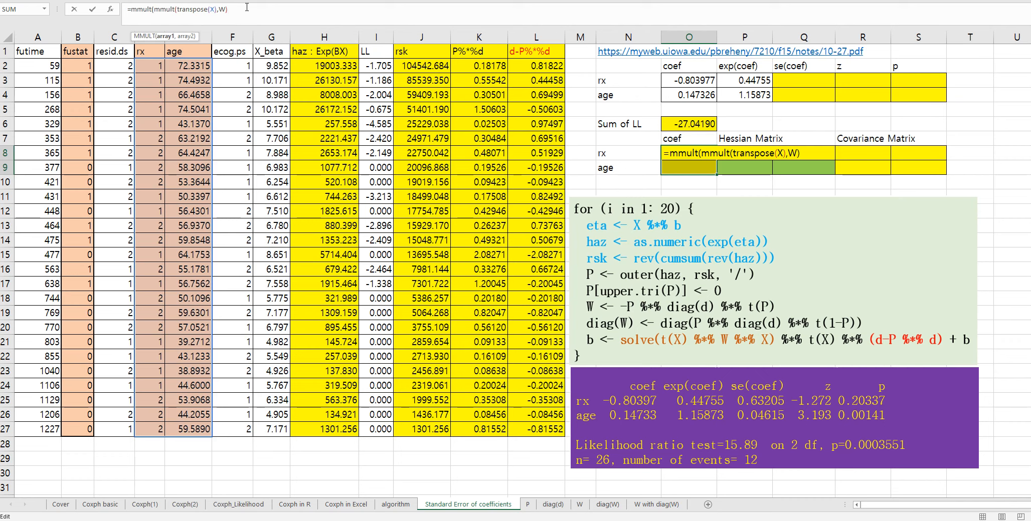
pyautogui.click(246, 7)
pyautogui.write(',X)')
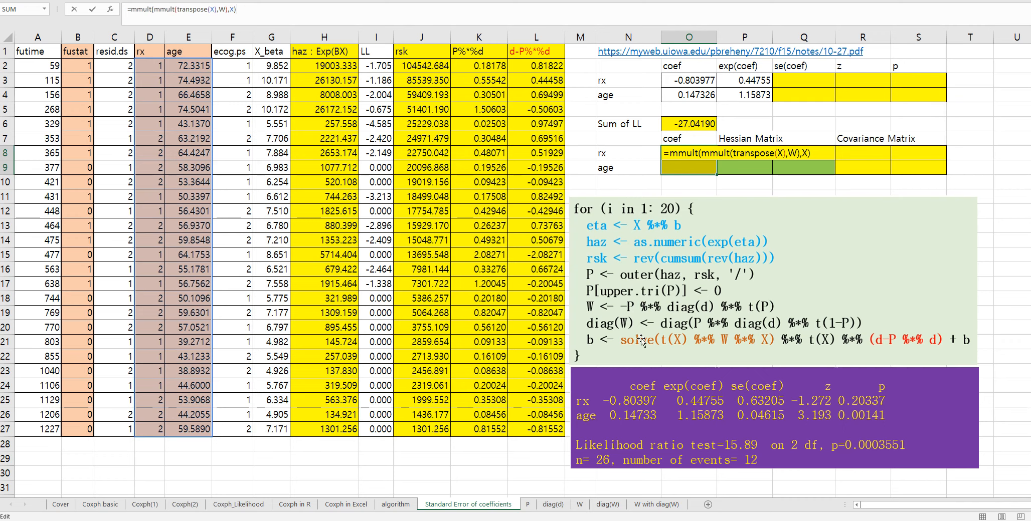
# - Wrap the draft in minverse and multiply it by transpose(X), giving =mmult(minverse(mmult(mmult(transpose(X),W),X)),transpose(X))
pyautogui.click(133, 10)
pyautogui.write('minvers')
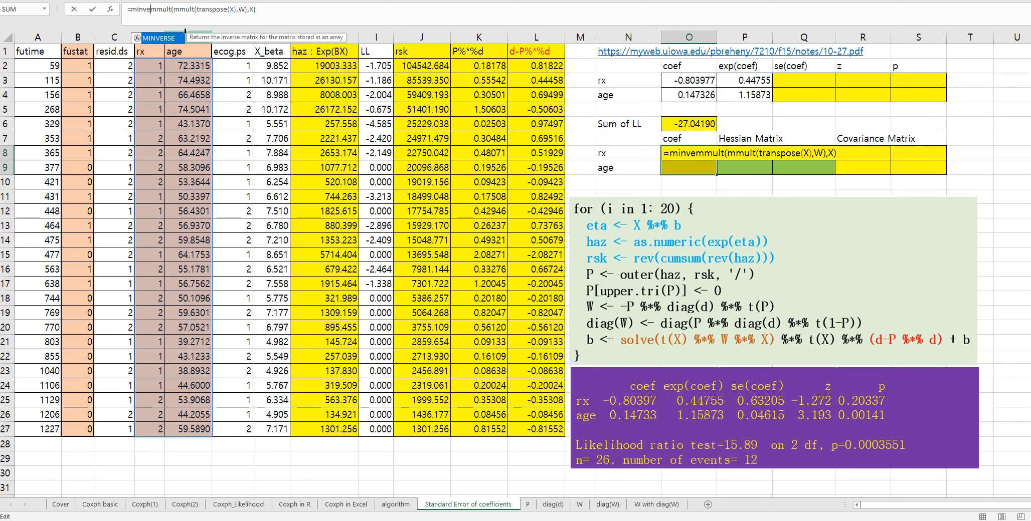
pyautogui.write('e(')
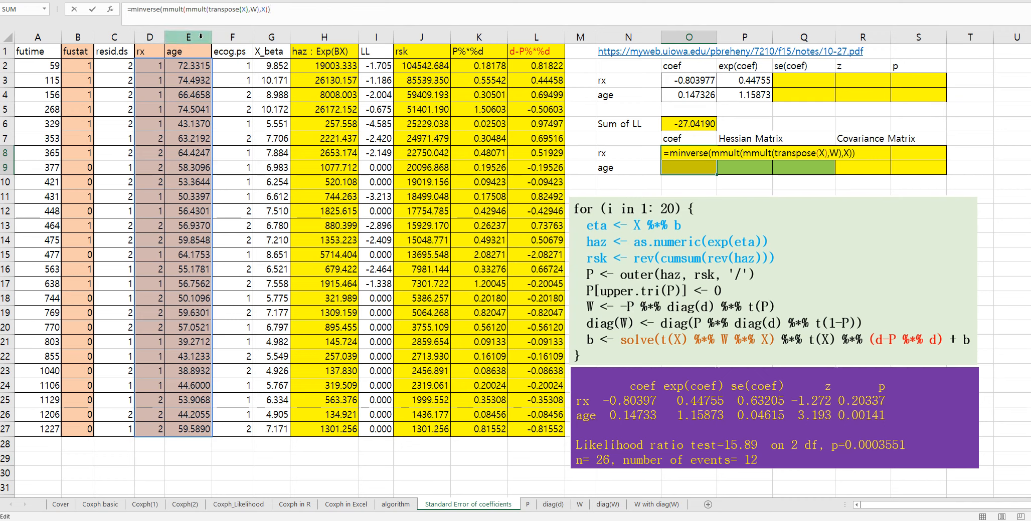
pyautogui.write('mmult(')
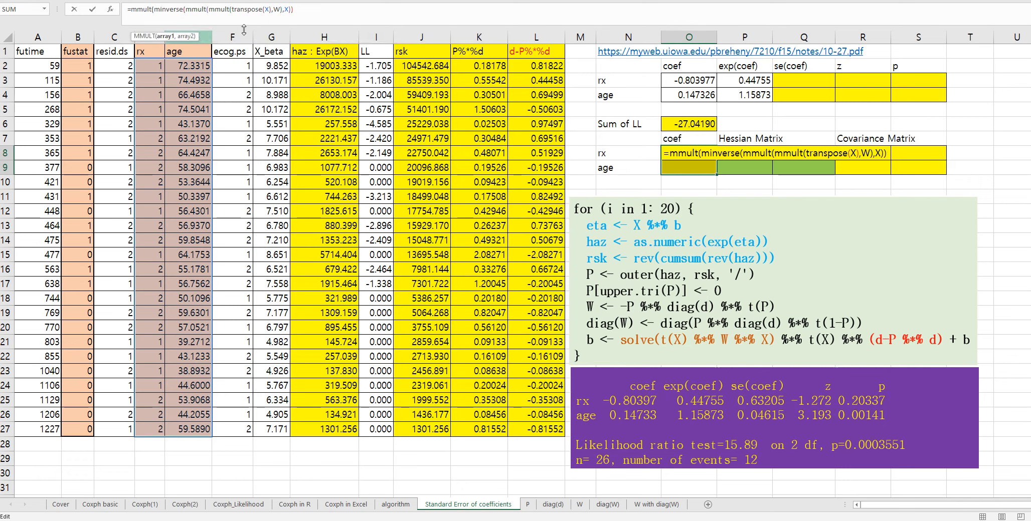
pyautogui.click(324, 11)
pyautogui.write(',tr')
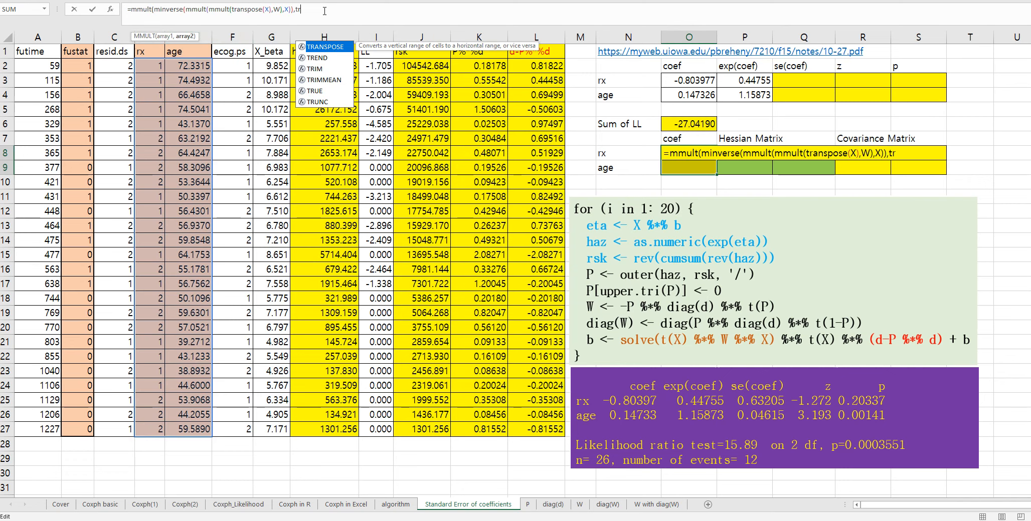
pyautogui.write('anspose(X))')
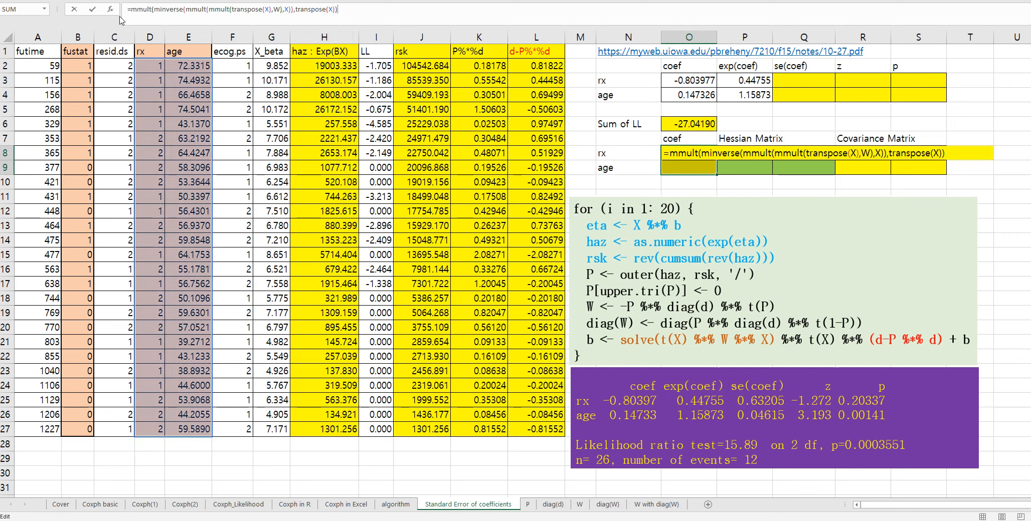
# - Matrix-multiply the draft by L2:L27 with an outer mmult, add O3:O4, and enter it as an array formula in O8:O9
pyautogui.click(132, 10)
pyautogui.write('mmult(')
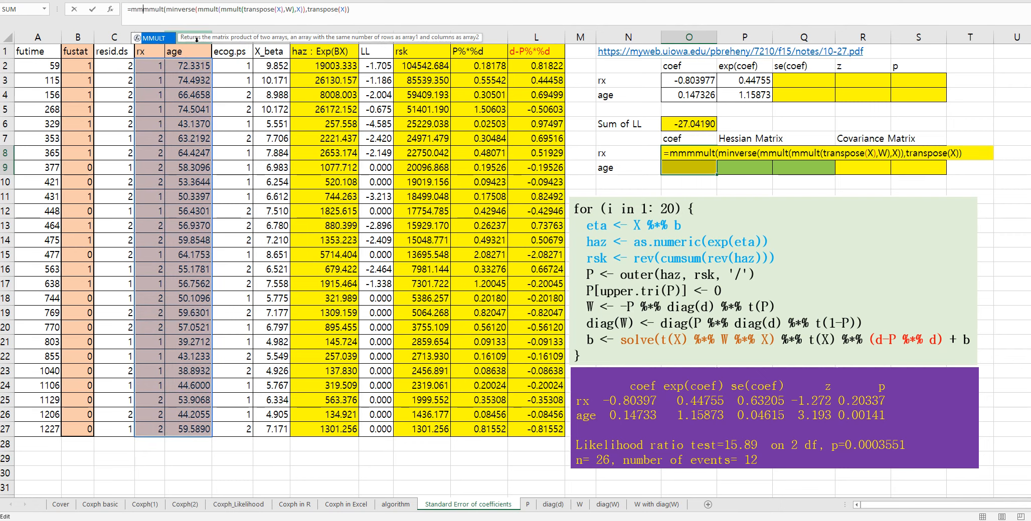
pyautogui.click(371, 9)
pyautogui.write(',')
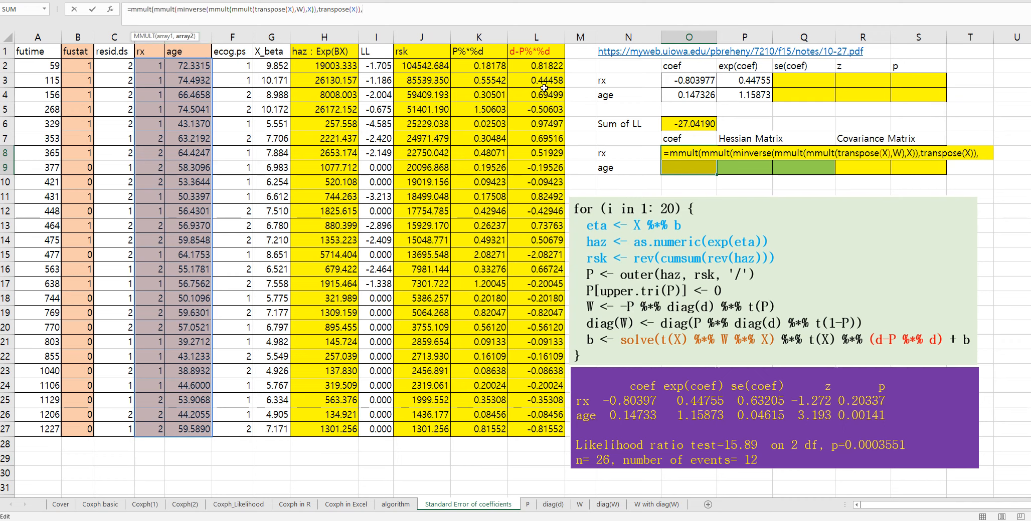
pyautogui.moveTo(537, 65); pyautogui.dragTo(530, 425)
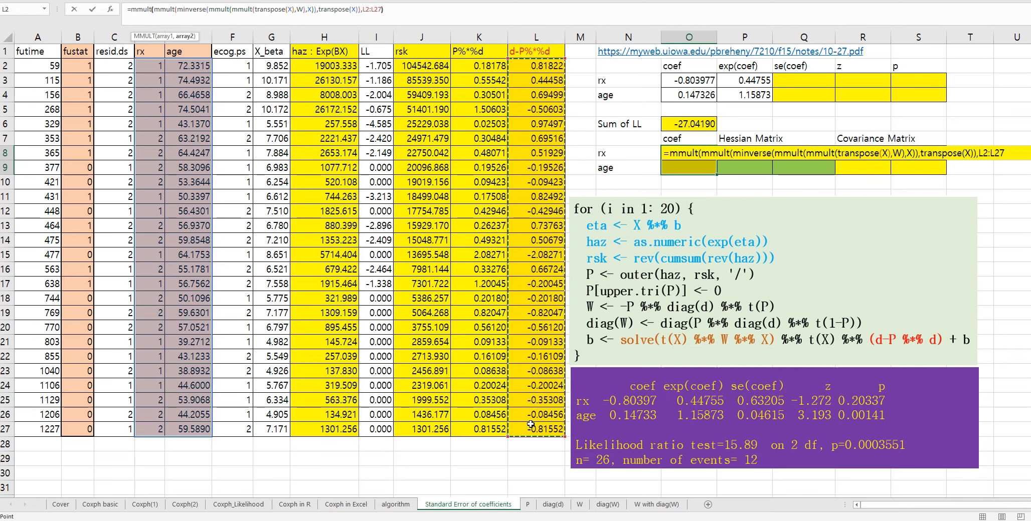
pyautogui.write(')+')
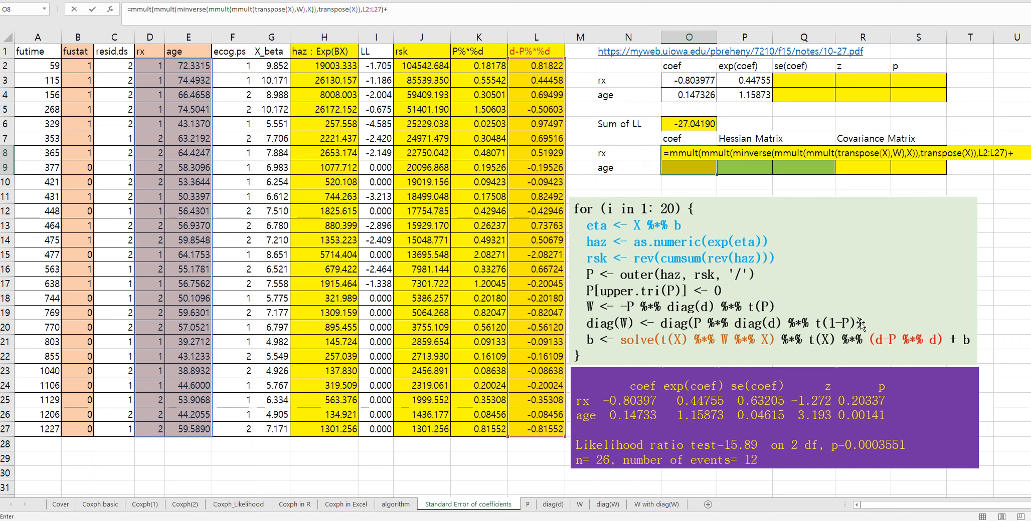
pyautogui.moveTo(702, 81); pyautogui.dragTo(700, 93)
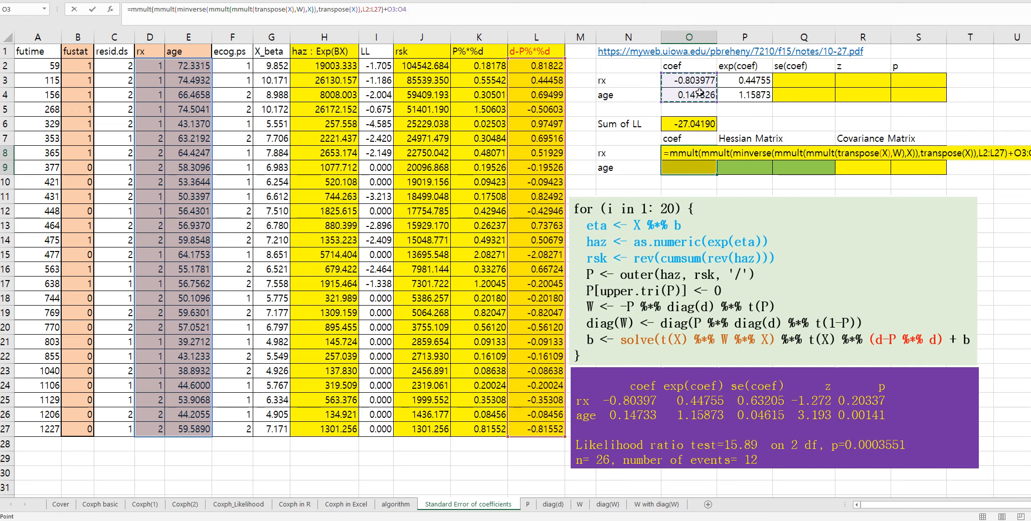
pyautogui.hotkey('ctrl', 'shift', 'Return')
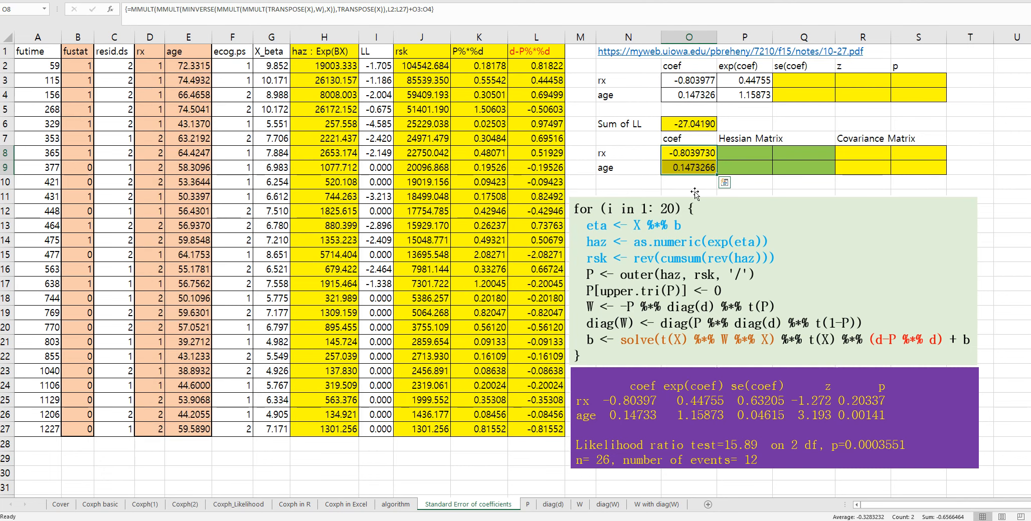
# - Compare the computed coefficients with the R values of b on the algorithm sheet, and return to the Standard Error of coefficients sheet
pyautogui.click(412, 507)
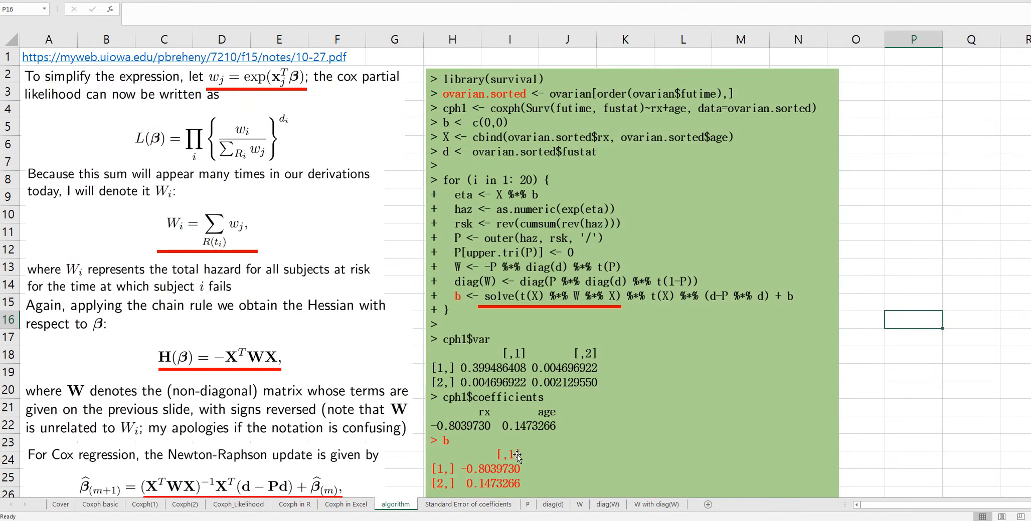
pyautogui.click(462, 506)
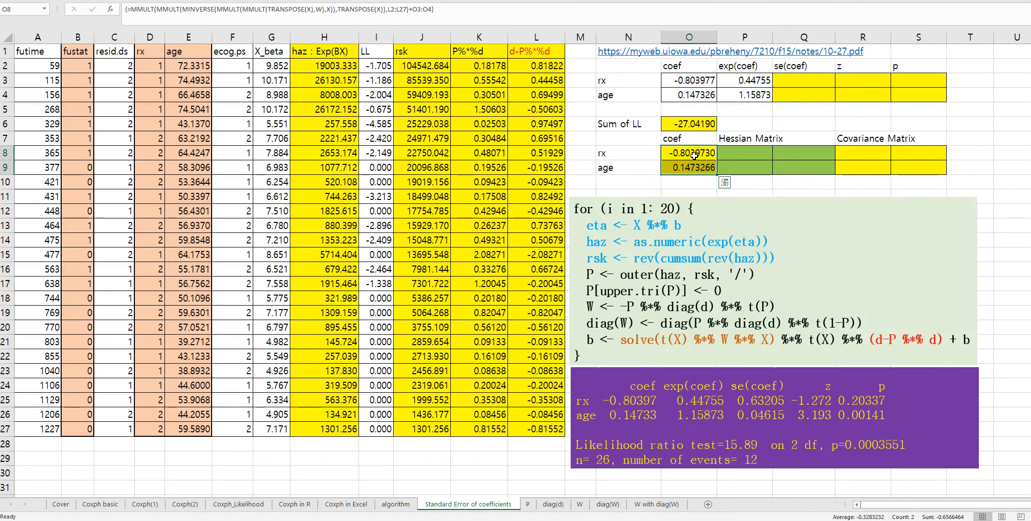
pyautogui.click(761, 122)
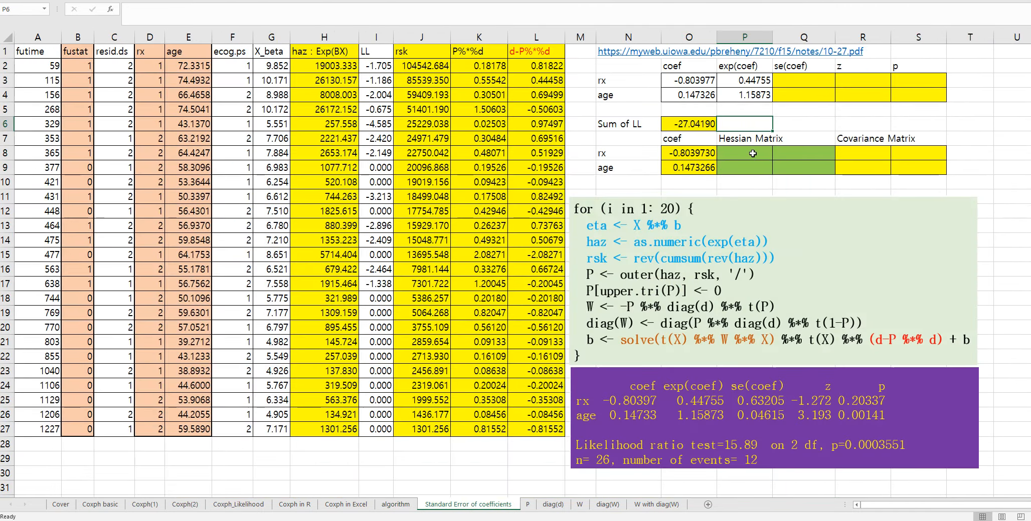
# - Draft the formula =mmult(transpose(X),W) across the Hessian Matrix cells P8:Q9, leaving it open for editing
pyautogui.moveTo(752, 153); pyautogui.dragTo(784, 165)
pyautogui.write('=')
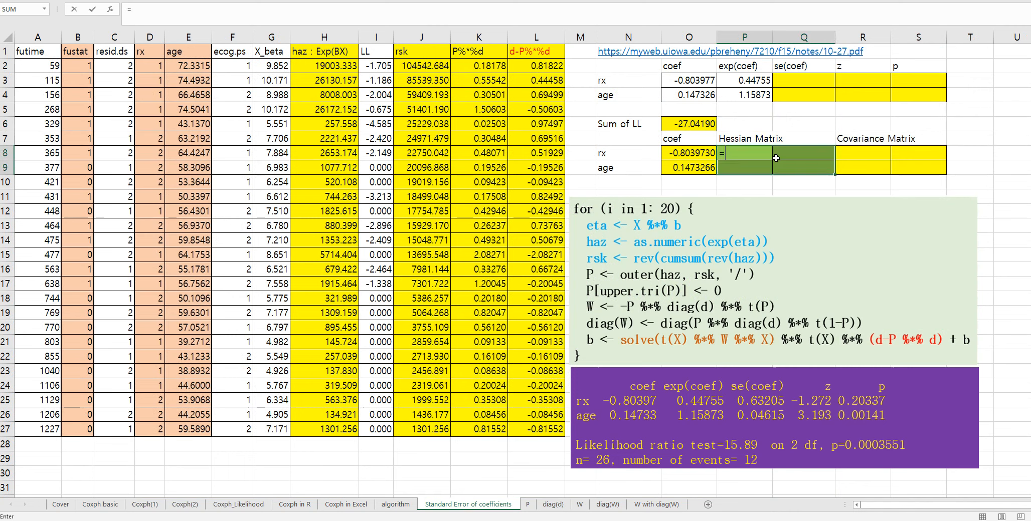
pyautogui.write('mmult')
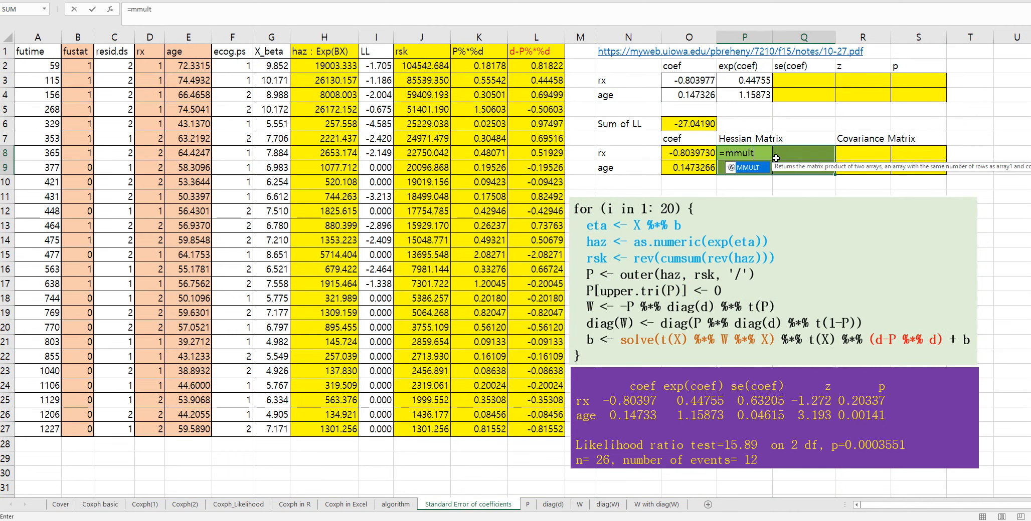
pyautogui.write('(')
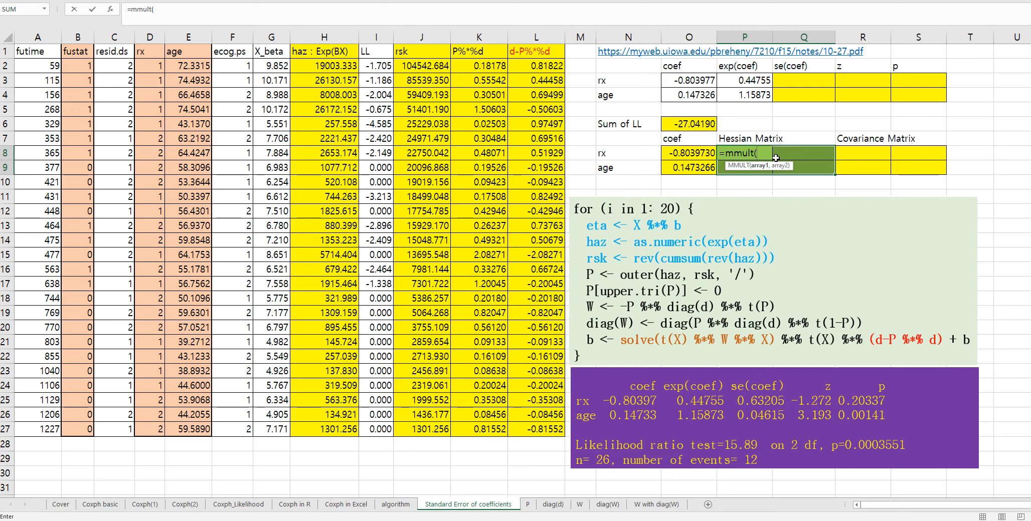
pyautogui.write('trans')
pyautogui.write('p')
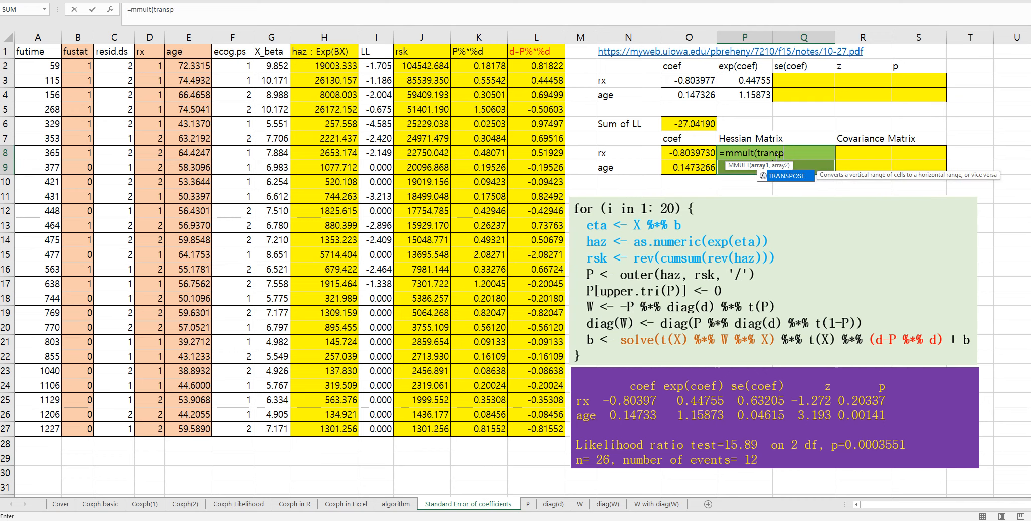
pyautogui.write('ose(X')
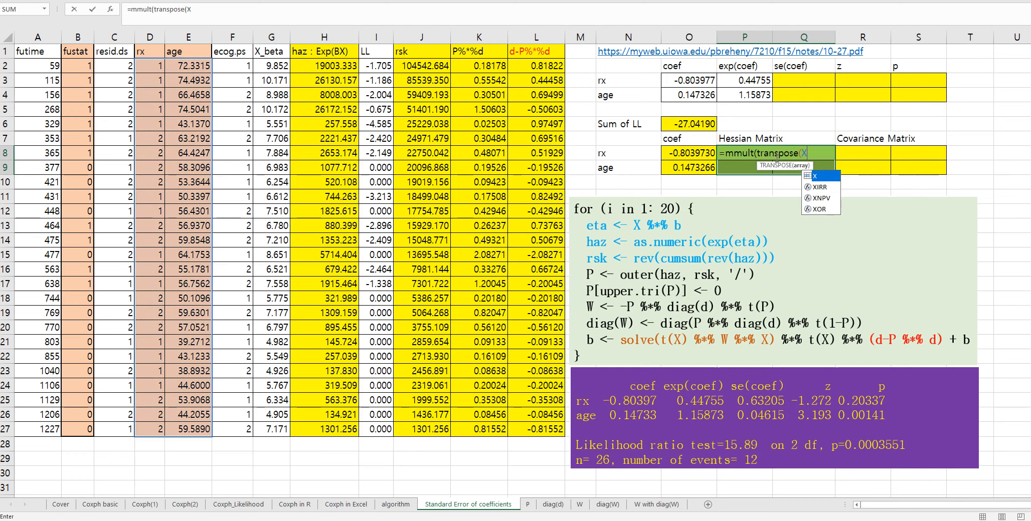
pyautogui.write('),W)')
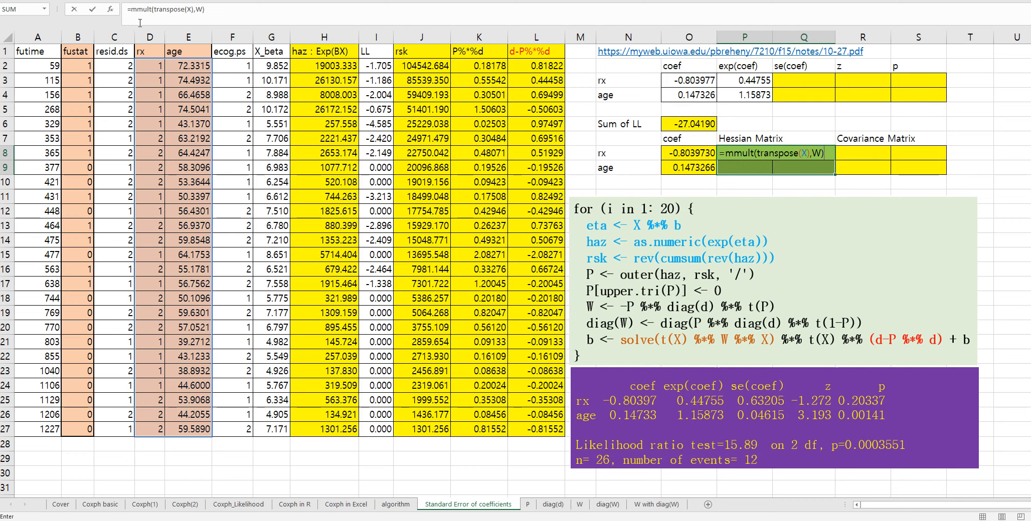
# - Wrap the draft in an outer mmult with X and enter =mmult(mmult(transpose(X),W),X) as an array formula in P8:Q9
pyautogui.click(130, 9)
pyautogui.write('mmult')
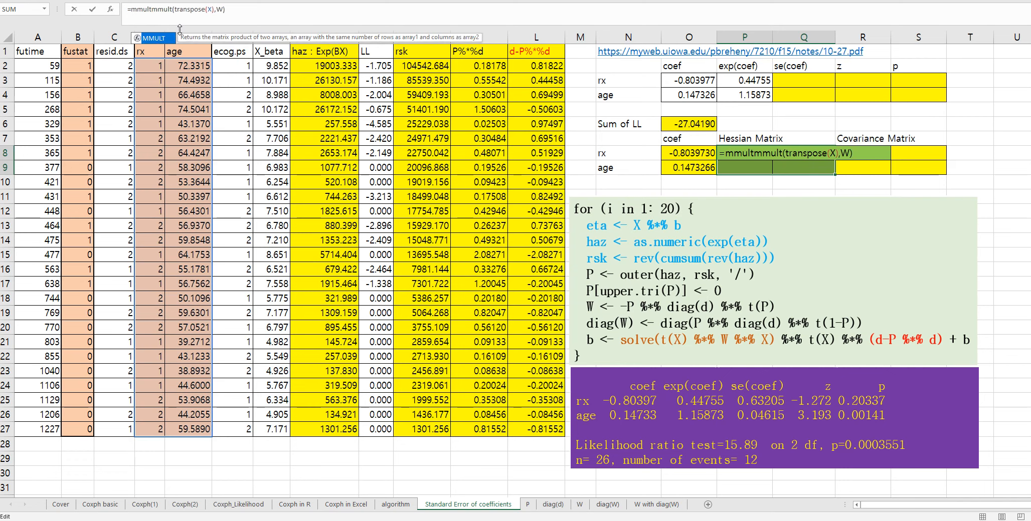
pyautogui.write('(')
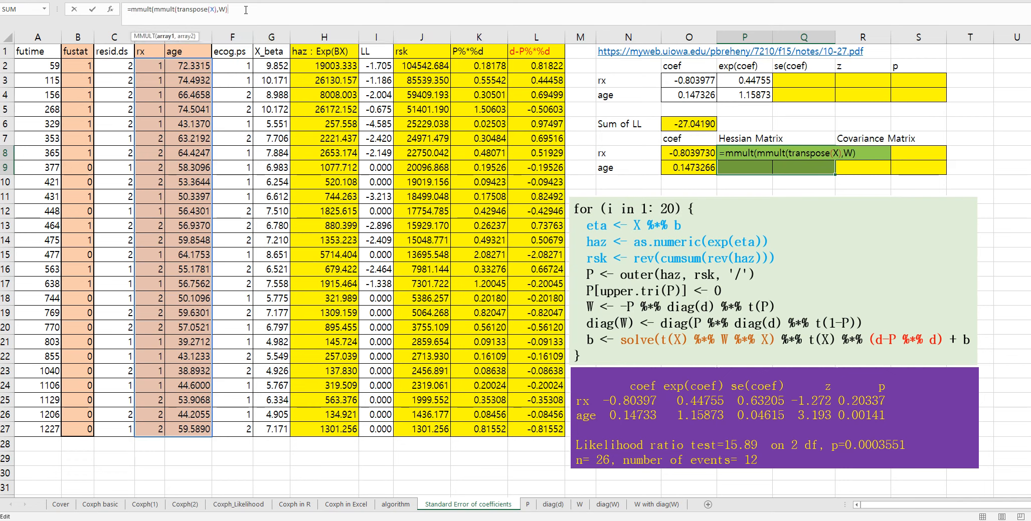
pyautogui.write(',X)')
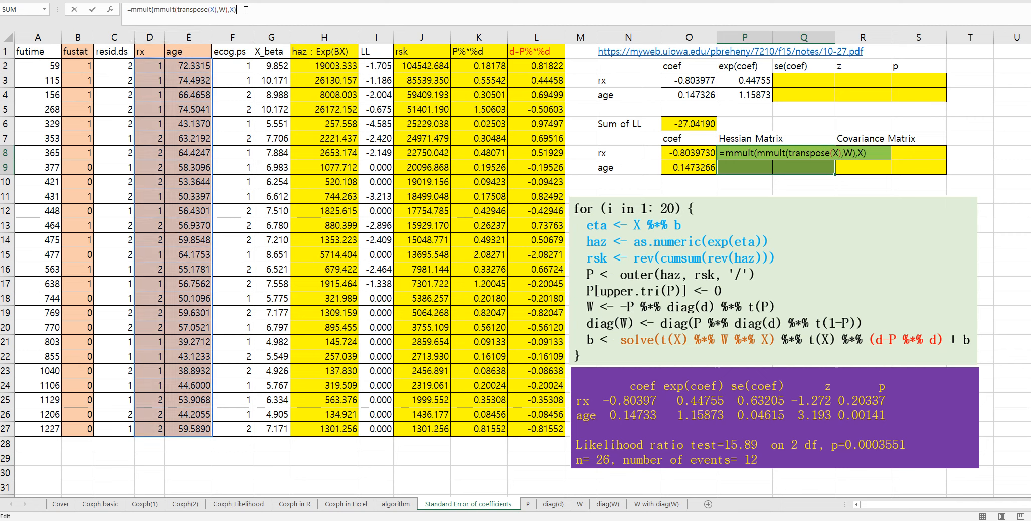
pyautogui.hotkey('ctrl', 'shift', 'Return')
# - Fill the Covariance Matrix cells R8:S9 with the array formula =minverse(P8:Q9)
pyautogui.press('Right')
pyautogui.press('Right')
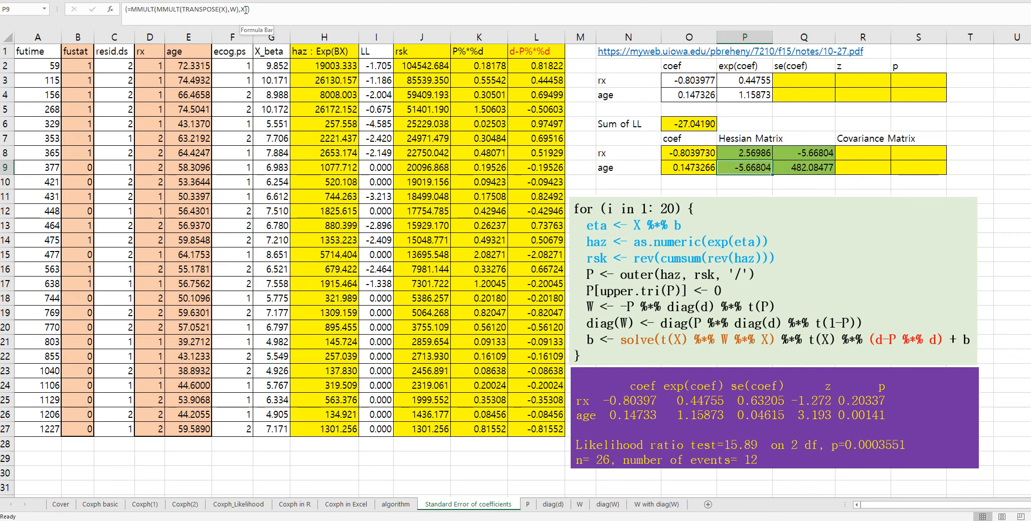
pyautogui.hotkey('shift', 'Down')
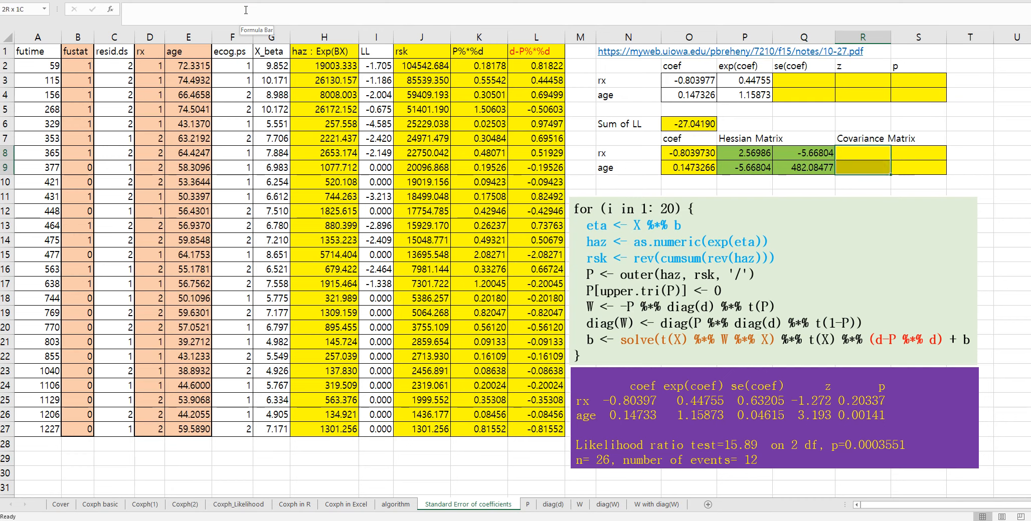
pyautogui.hotkey('shift', 'Right')
pyautogui.write('=')
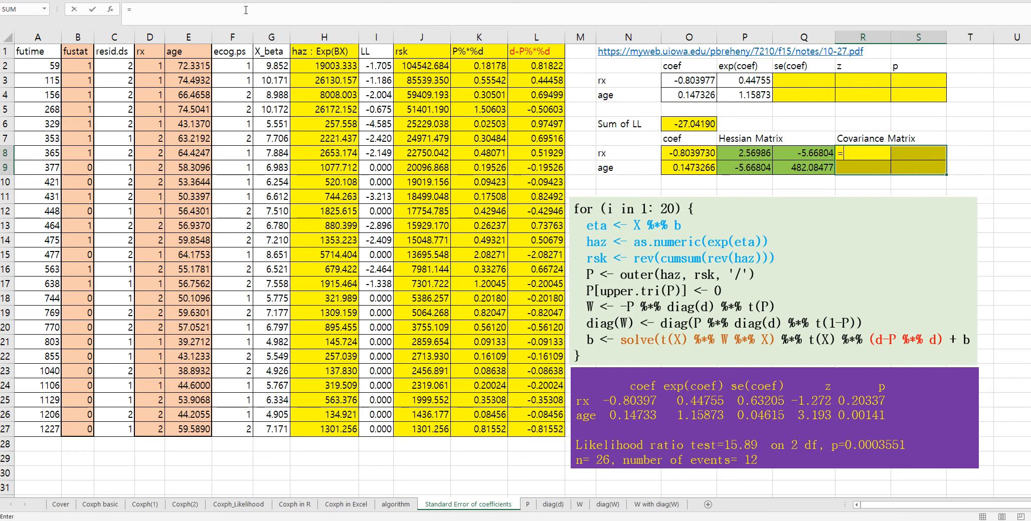
pyautogui.write('minve')
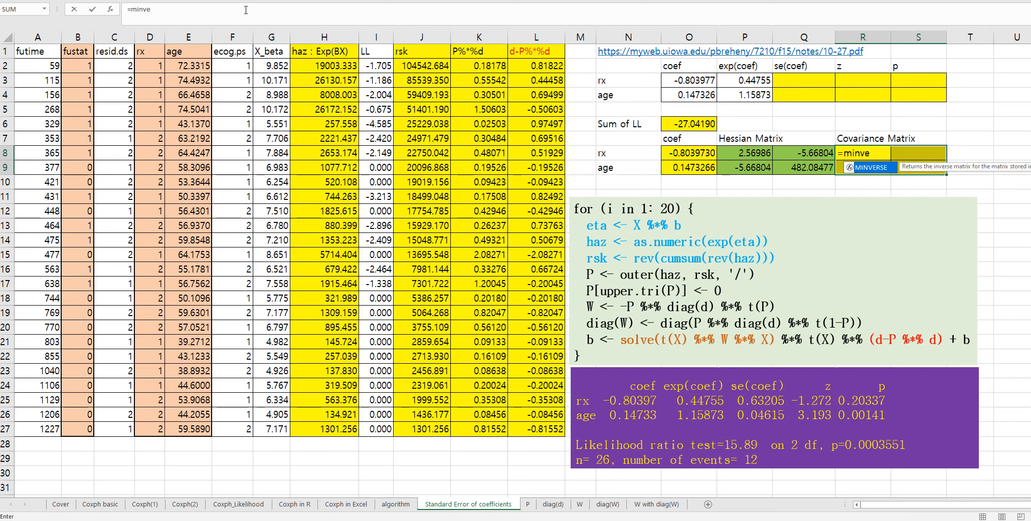
pyautogui.write('rse(')
pyautogui.press('Left')
pyautogui.press('Left')
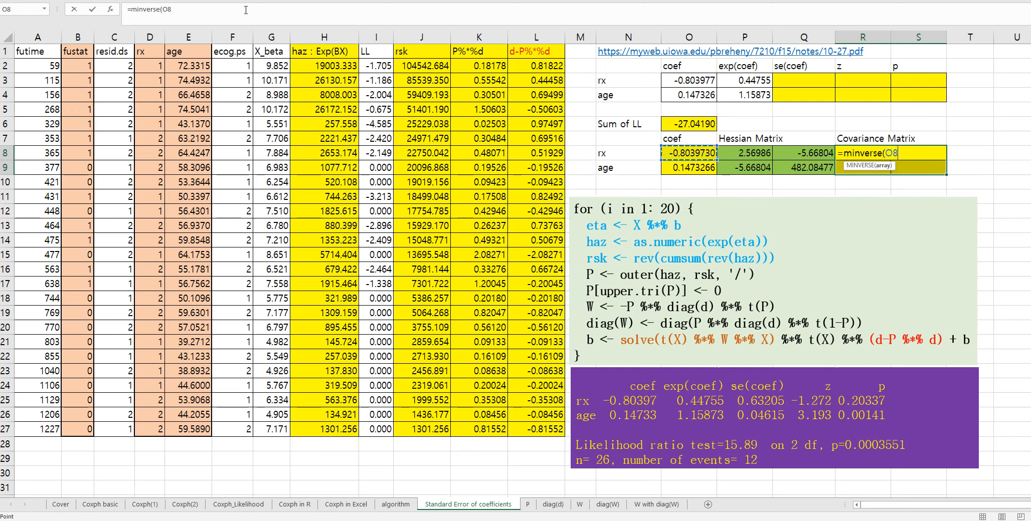
pyautogui.hotkey('shift', 'Right')
pyautogui.hotkey('shift', 'Down')
pyautogui.write(')')
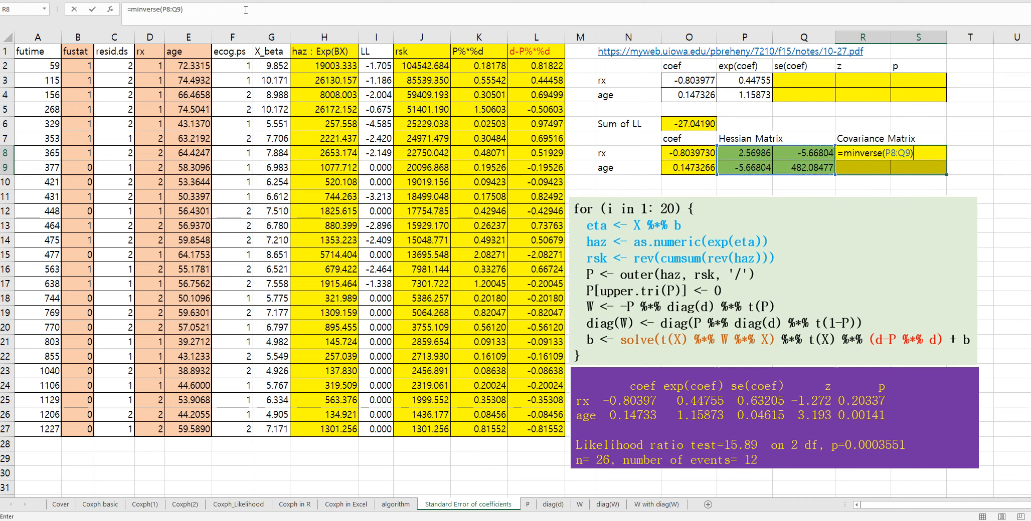
pyautogui.hotkey('ctrl', 'shift', 'Return')
# - Compute the se(coef) of rx in Q3 with =sqrt(R8), using the first diagonal cell of the covariance matrix
pyautogui.press('Up')
pyautogui.press('Up')
pyautogui.press('Up')
pyautogui.press('Up')
pyautogui.press('Up')
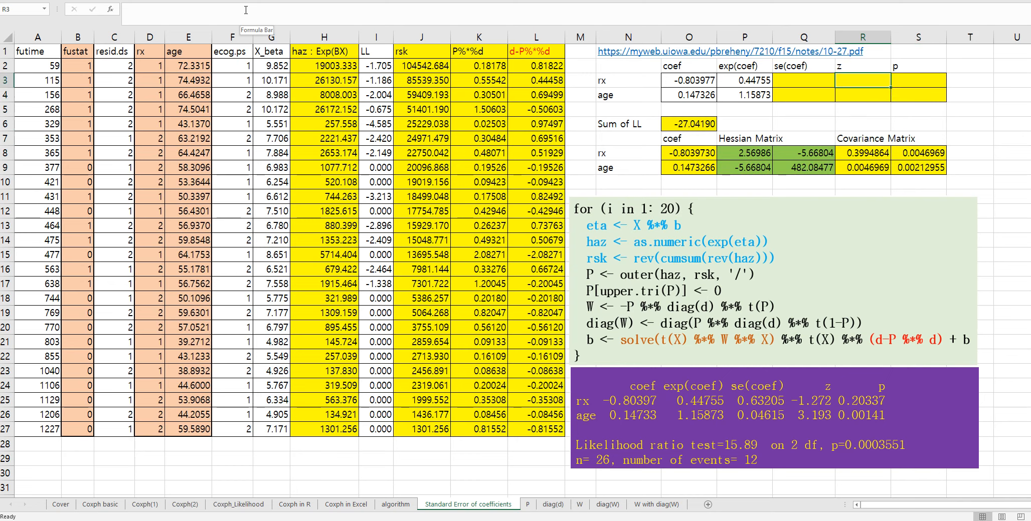
pyautogui.press('Left')
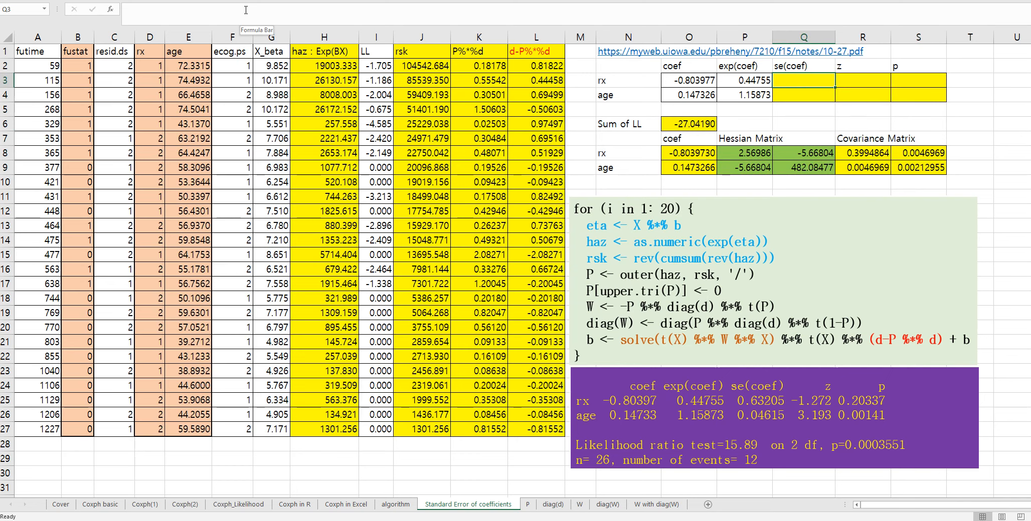
pyautogui.write('=')
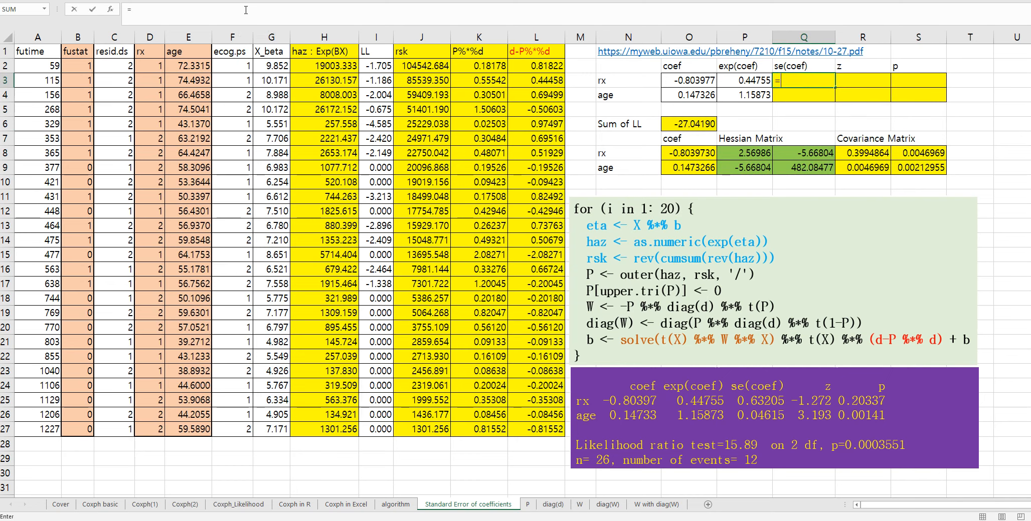
pyautogui.write('sqrt(')
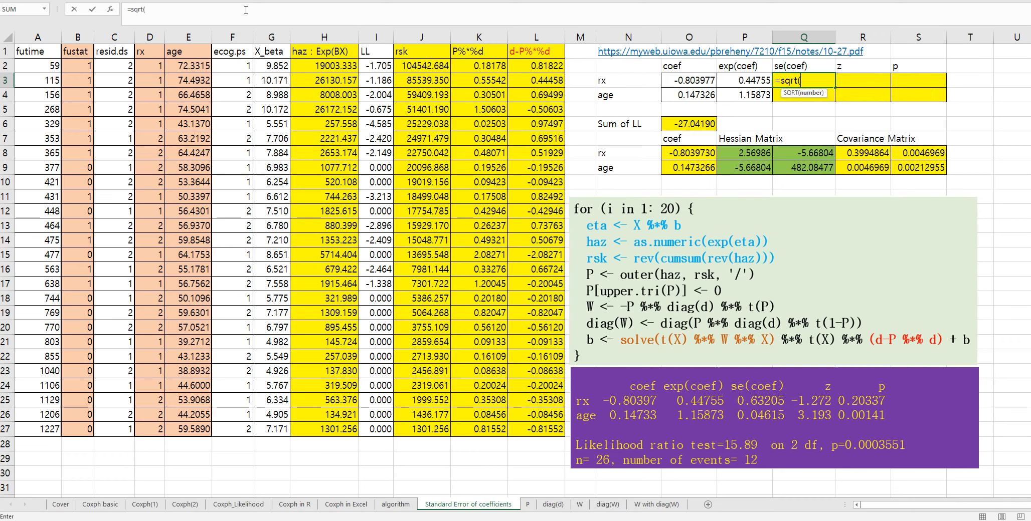
pyautogui.press('Down')
pyautogui.press('Down')
pyautogui.press('Down')
pyautogui.press('Down')
pyautogui.press('Down')
pyautogui.press('Right')
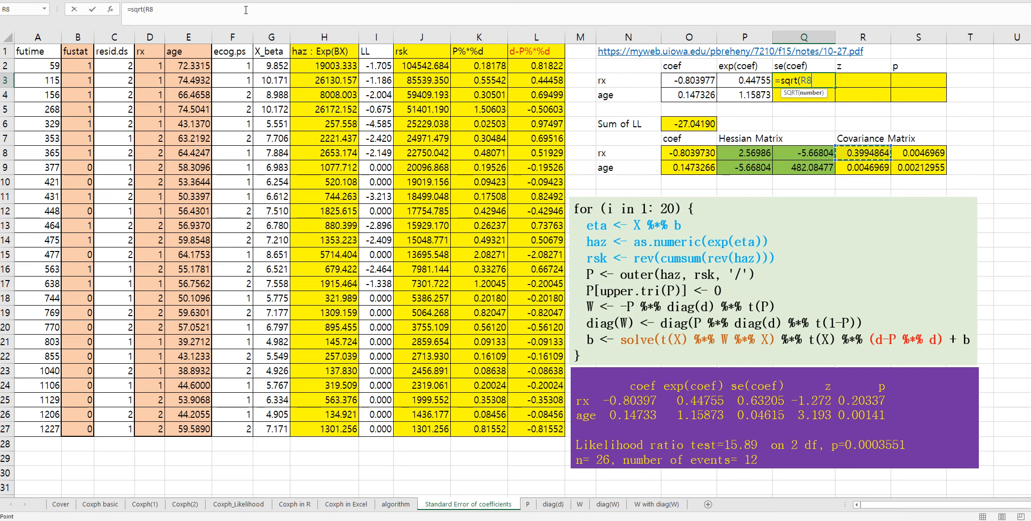
pyautogui.write(')')
pyautogui.press('Return')
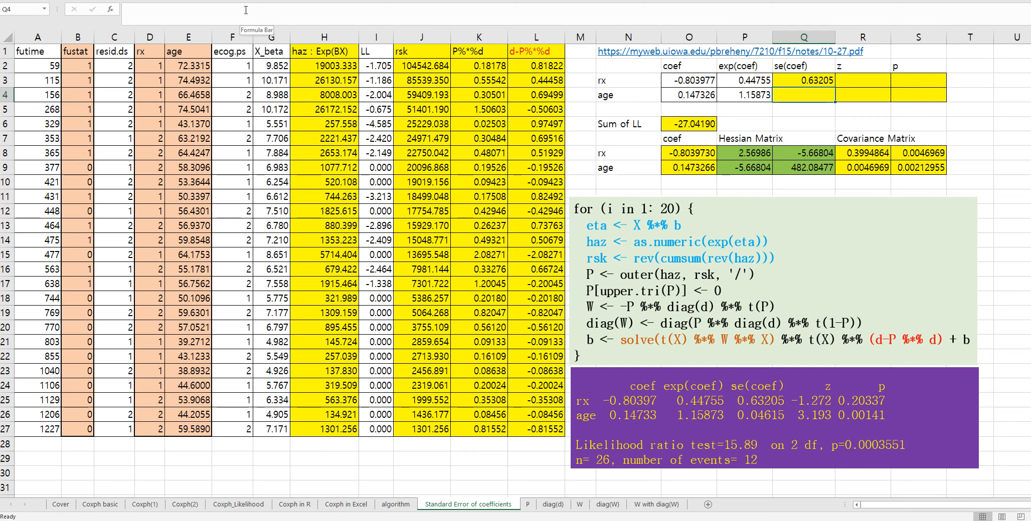
# - Compute the se(coef) of age in Q4 as the square root of the covariance matrix's diagonal cell S9
pyautogui.write('=sqrt(')
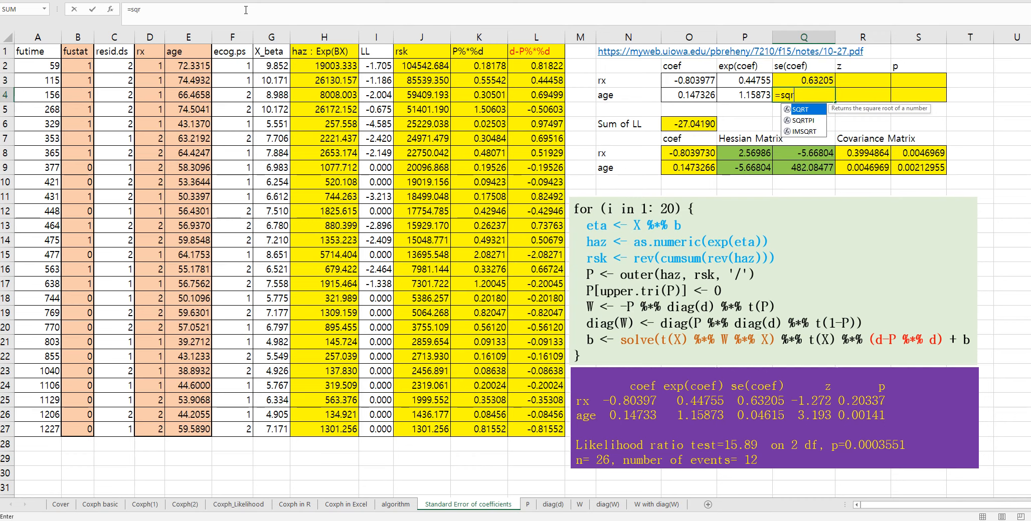
pyautogui.press('Down')
pyautogui.press('Down')
pyautogui.press('Down')
pyautogui.press('Down')
pyautogui.press('Down')
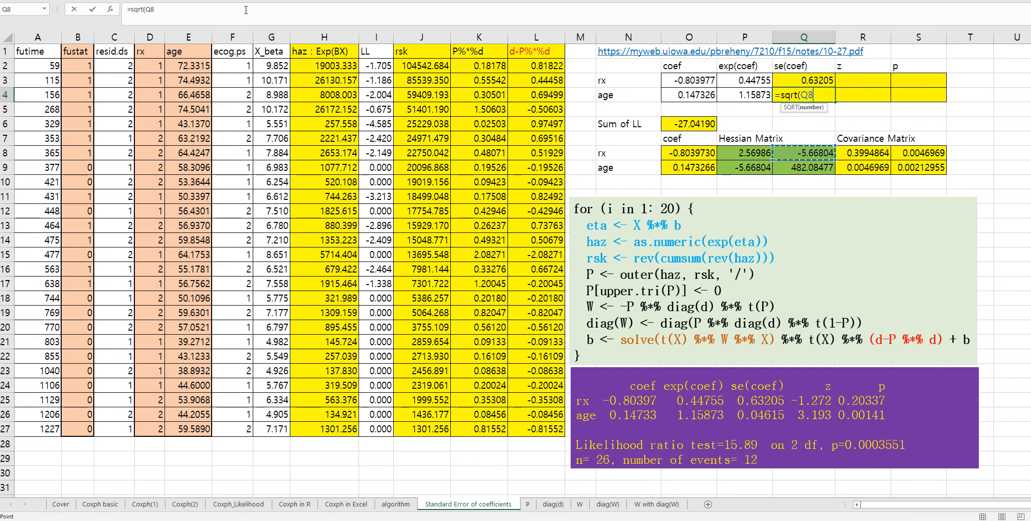
pyautogui.press('Right')
pyautogui.press('Right')
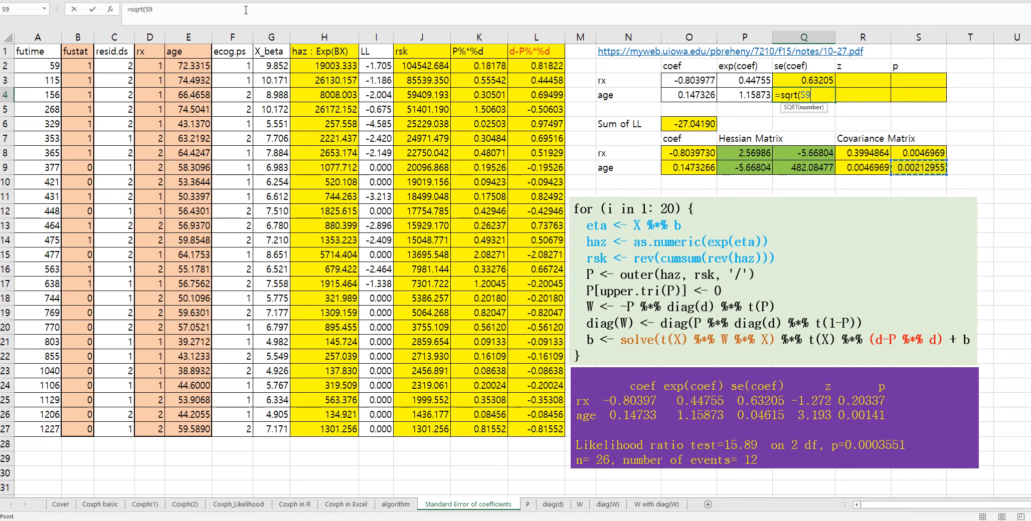
pyautogui.press('Return')
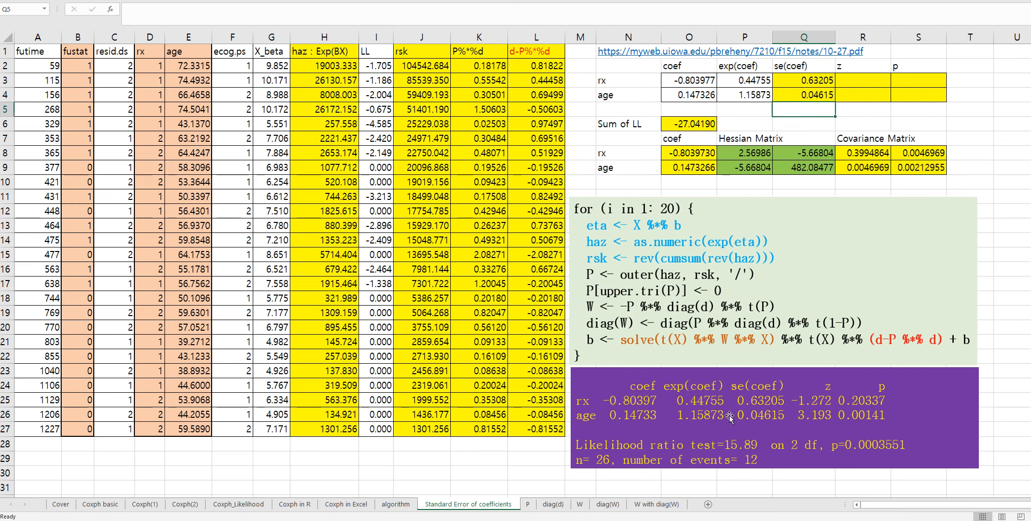
# - Calculate the z value of rx in R3 by dividing its coef by its se(coef), =O3/Q3
pyautogui.click(862, 80)
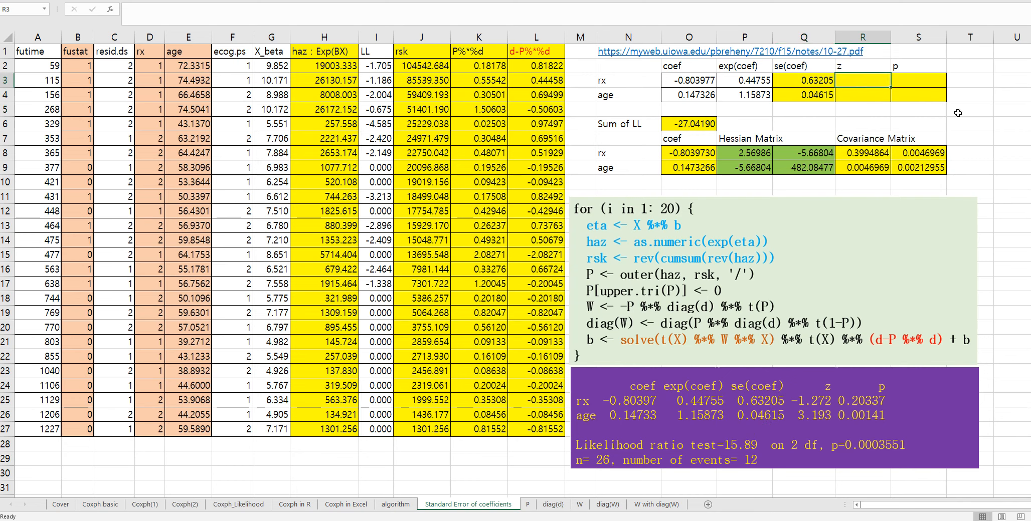
pyautogui.write('=')
pyautogui.press('Left')
pyautogui.press('Left')
pyautogui.press('Left')
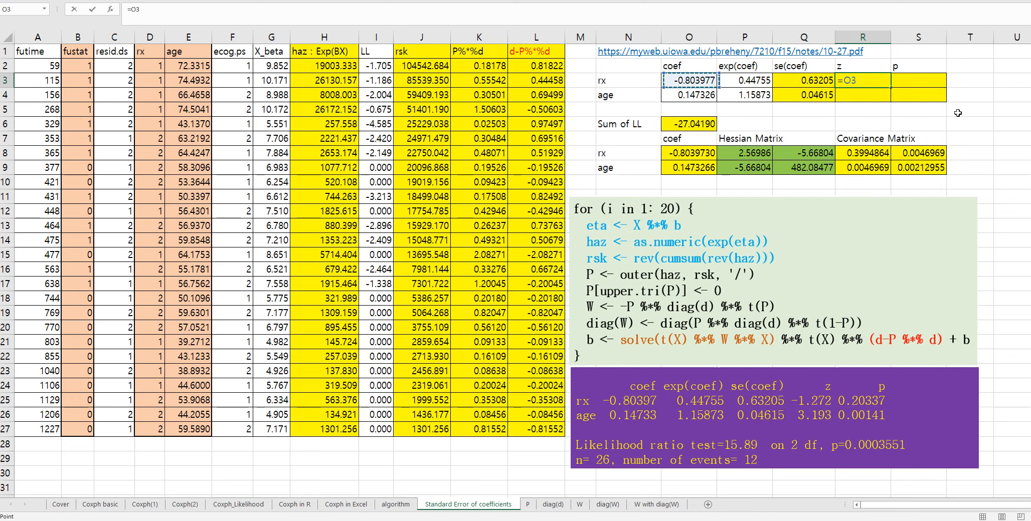
pyautogui.write('/')
pyautogui.press('Left')
pyautogui.press('Return')
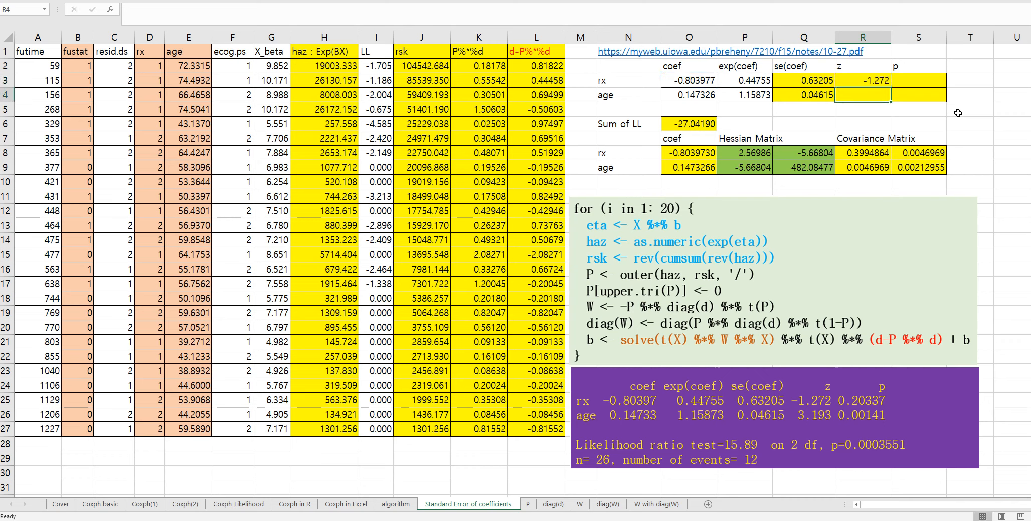
# - Copy the z formula from R3 into R4 for age
pyautogui.press('Up')
pyautogui.hotkey('ctrl', 'c')
pyautogui.press('Down')
pyautogui.hotkey('ctrl', 'v')
pyautogui.press('Escape')
# - Try to enter the two-sided p value of rx in S3 as =(1-norm.dist(abs(R3),0,1,true)*2
pyautogui.press('Right')
pyautogui.press('Up')
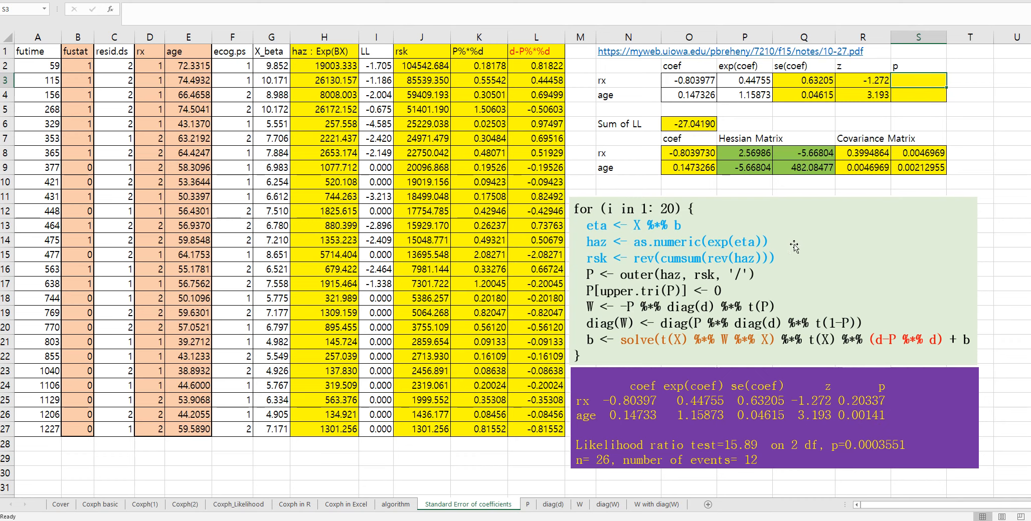
pyautogui.write('=')
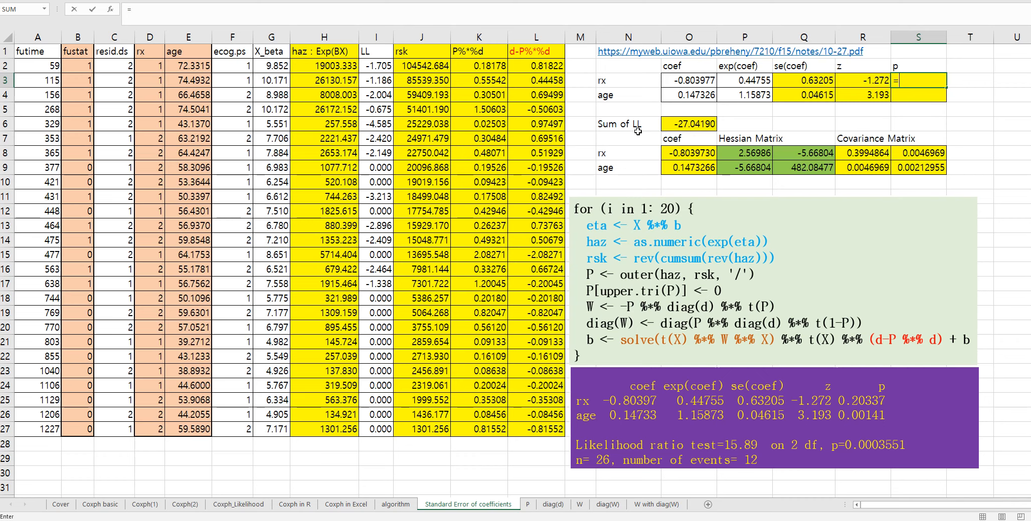
pyautogui.write('(1-norm.dist')
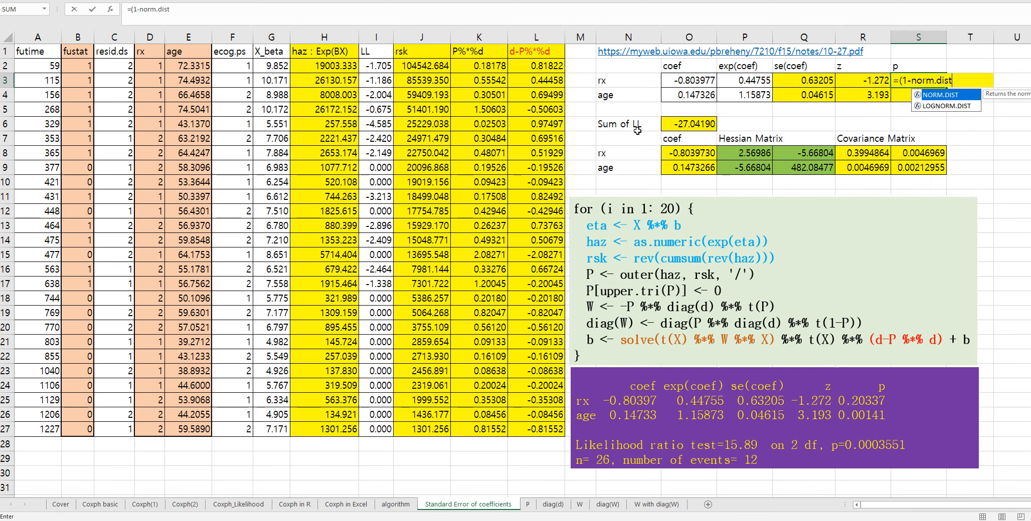
pyautogui.write('(abs(')
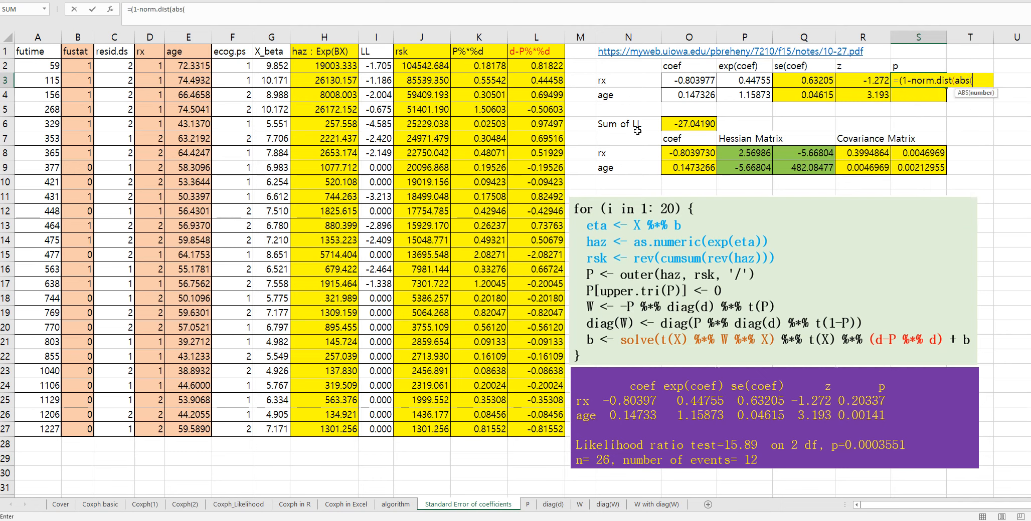
pyautogui.press('Left')
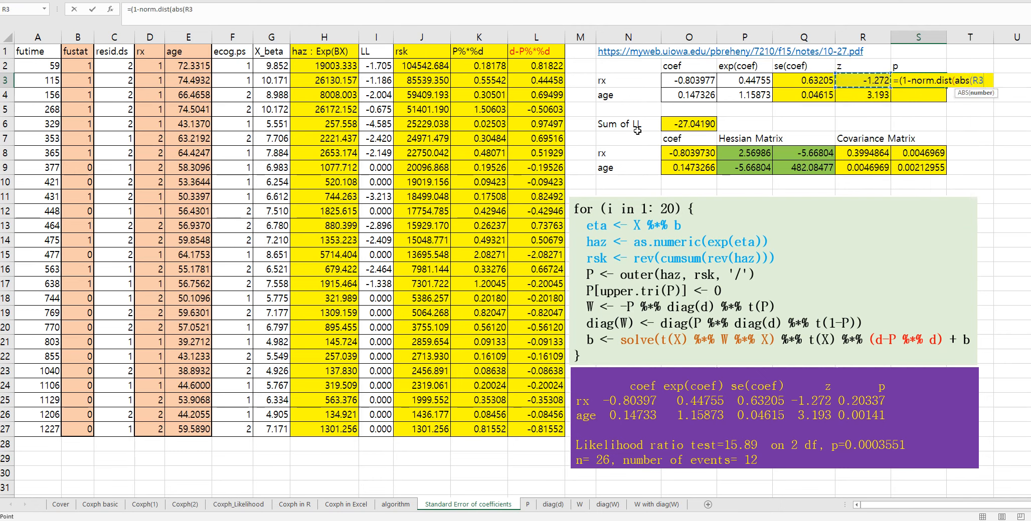
pyautogui.write(')')
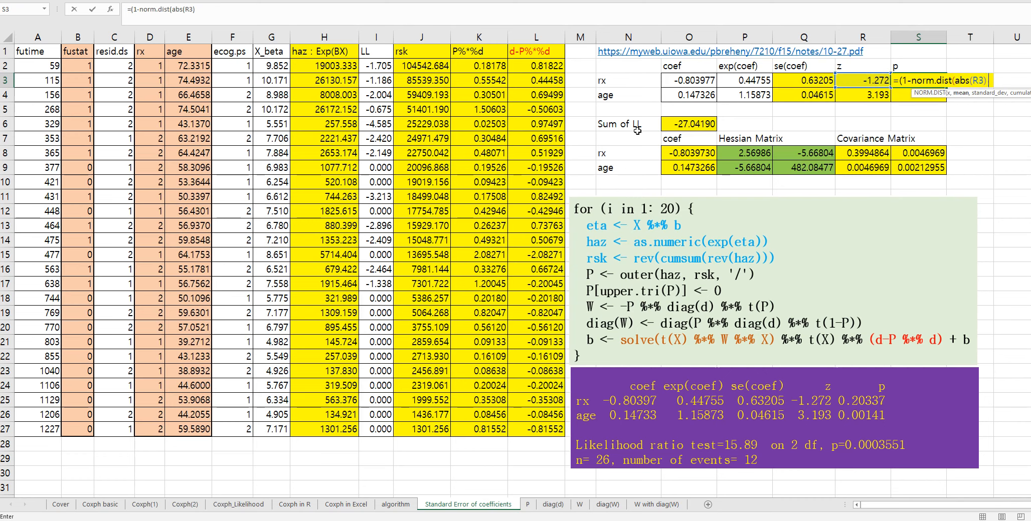
pyautogui.write(',0,')
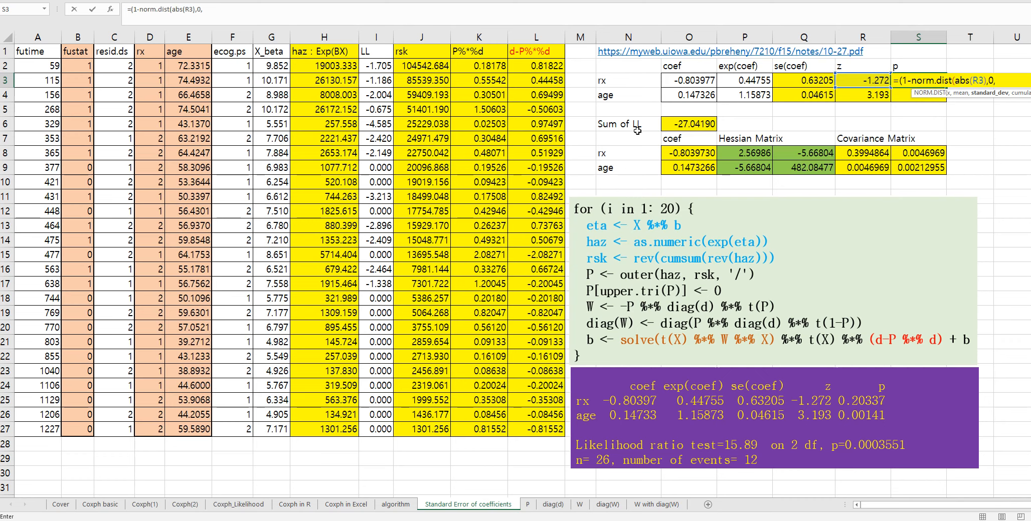
pyautogui.write('1,')
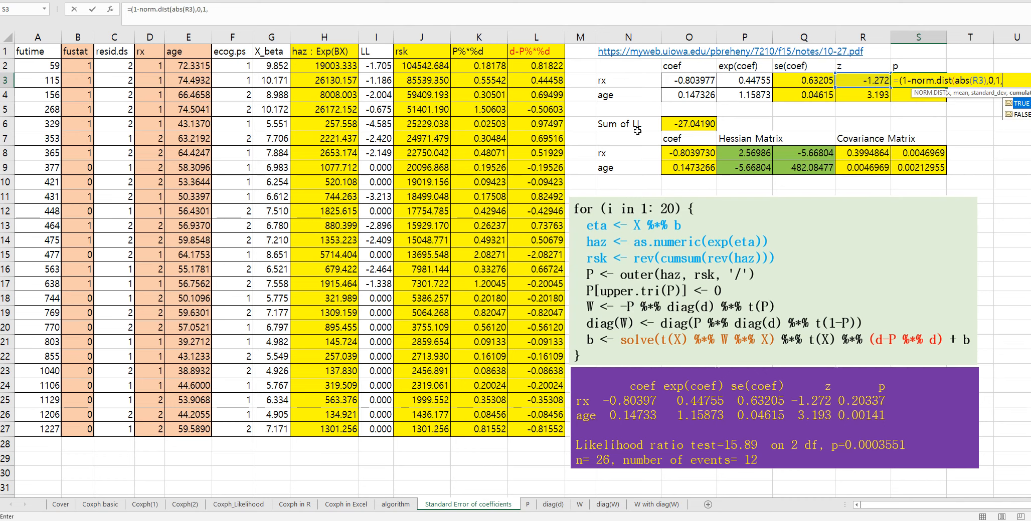
pyautogui.write('f')
pyautogui.write('rue')
pyautogui.write(')')
pyautogui.write('*2')
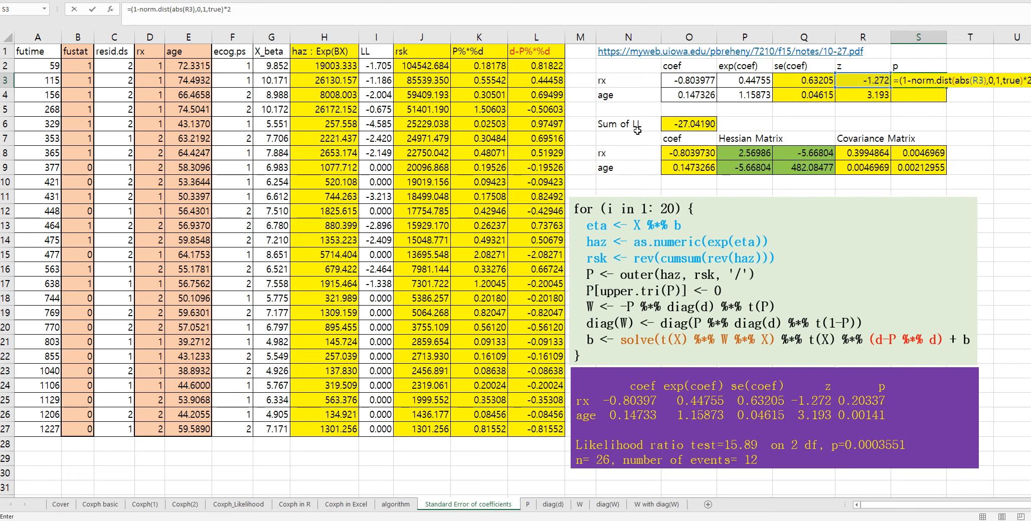
pyautogui.press('Return')
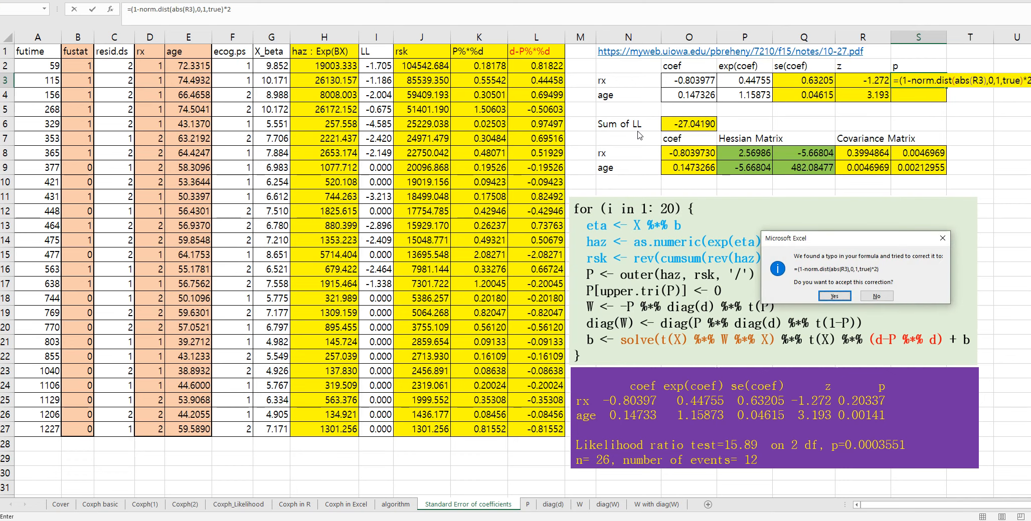
pyautogui.press('Escape')
pyautogui.press('Escape')
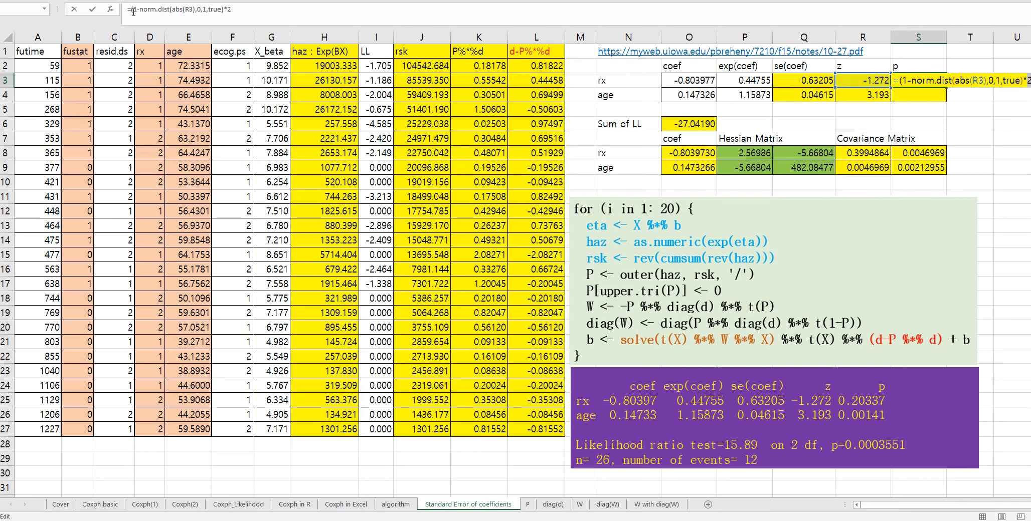
# - Reduce the formula in S3 to =norm.dist(abs(R3),0,1,true) by removing the opening parenthesis, the 1- and the *2
pyautogui.moveTo(226, 10); pyautogui.dragTo(233, 10)
pyautogui.press('BackSpace')
pyautogui.press('Left')
pyautogui.press('Left')
pyautogui.press('Left')
pyautogui.press('Left')
pyautogui.press('Left')
pyautogui.press('Left')
pyautogui.press('Left')
pyautogui.press('Left')
pyautogui.press('Left')
pyautogui.press('Left')
pyautogui.press('Left')
pyautogui.press('Left')
pyautogui.press('Left')
pyautogui.press('Left')
pyautogui.press('Left')
pyautogui.press('Left')
pyautogui.press('Left')
pyautogui.press('Left')
pyautogui.press('Left')
pyautogui.press('Left')
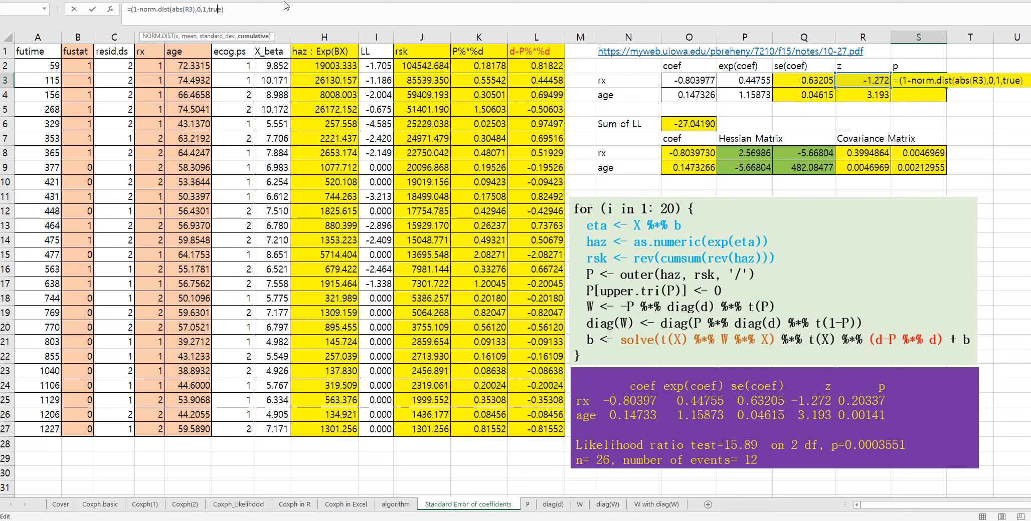
pyautogui.press('Delete')
pyautogui.press('Delete')
pyautogui.press('Delete')
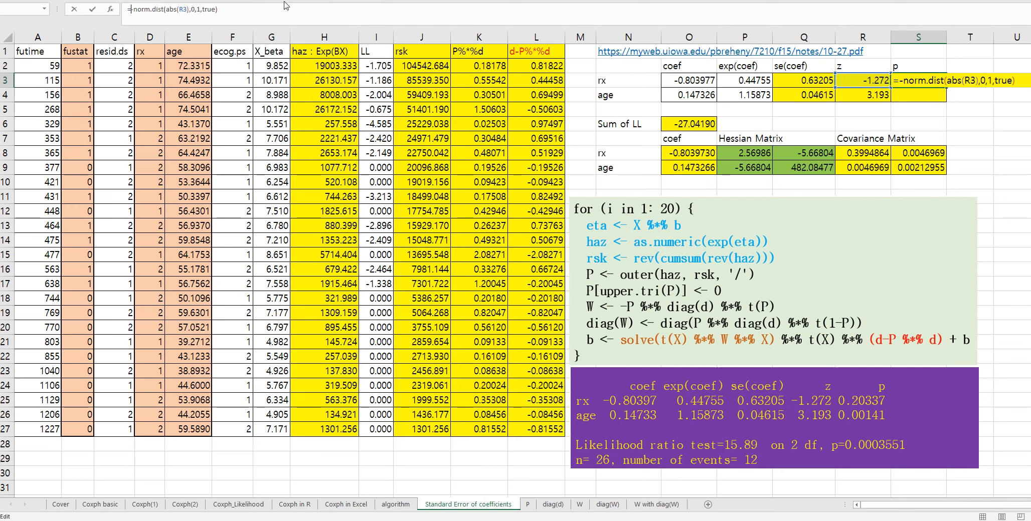
pyautogui.press('Right')
pyautogui.press('Right')
pyautogui.press('Right')
pyautogui.press('Right')
pyautogui.press('Right')
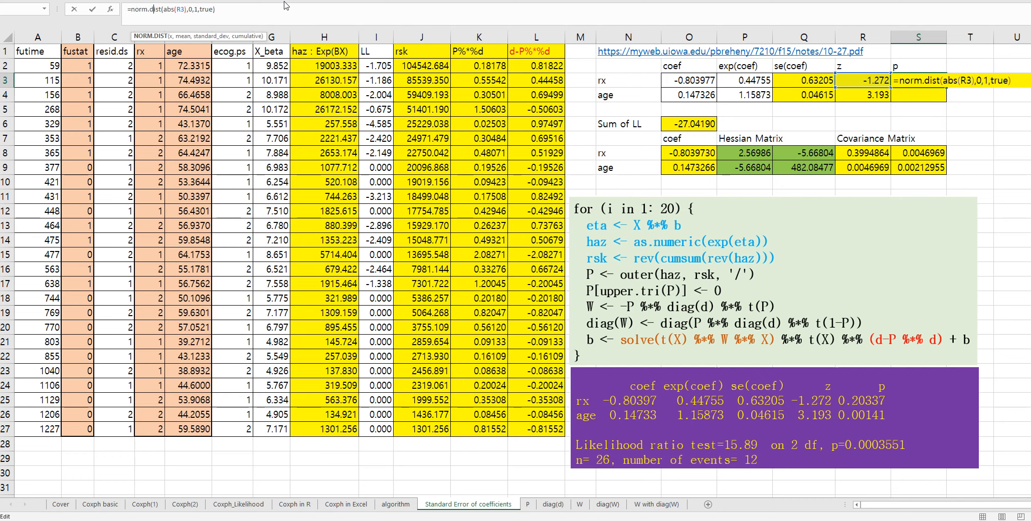
pyautogui.press('End')
pyautogui.hotkey('ctrl', 'Return')
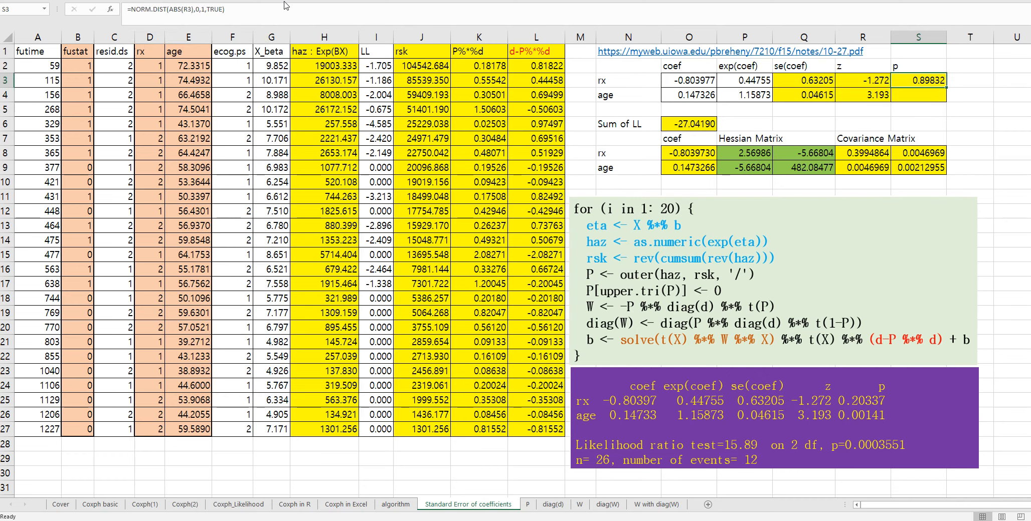
# - Turn the S3 formula into the upper-tail probability, =1-NORM.DIST(ABS(R3),0,1,TRUE)
pyautogui.click(129, 10)
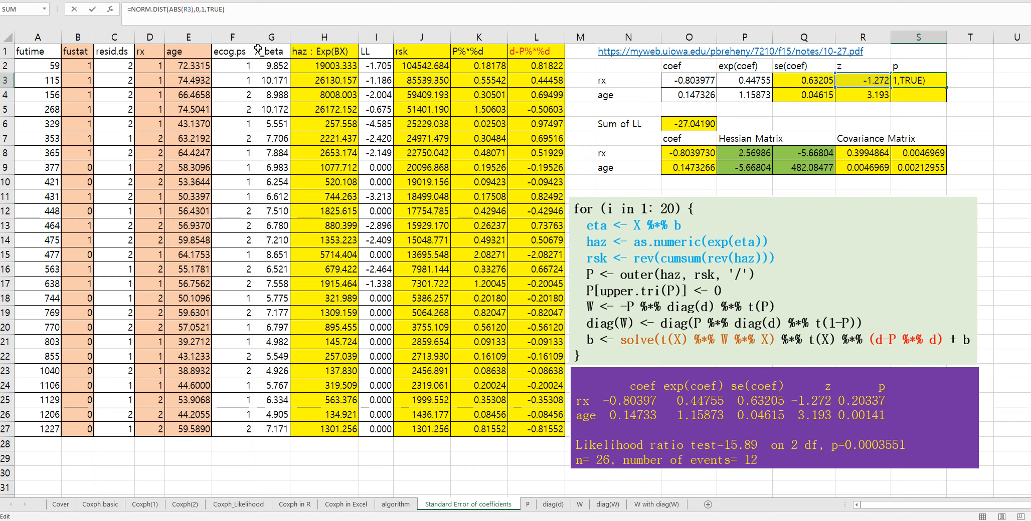
pyautogui.write('1-')
pyautogui.hotkey('ctrl', 'Return')
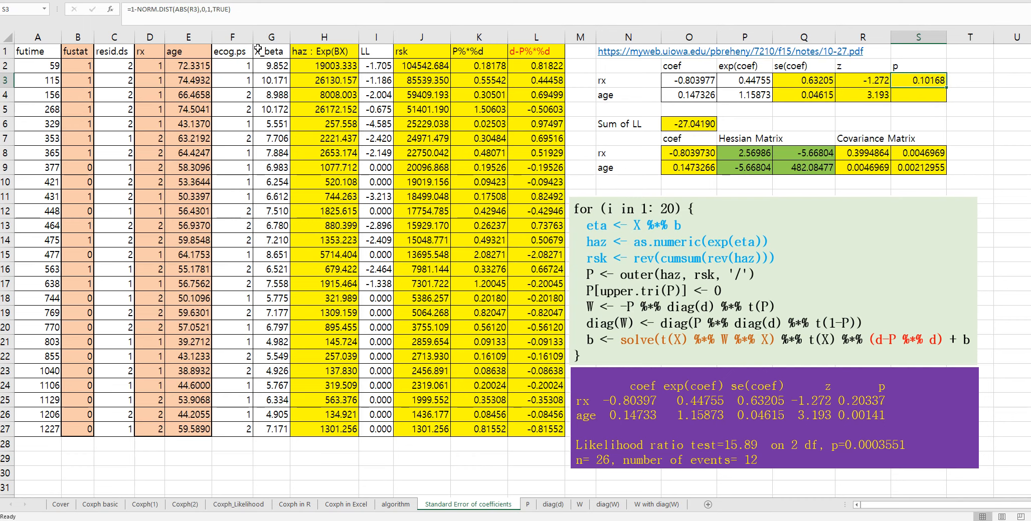
# - Double the tail probability in S3 to get the p value of rx, =2*(1-NORM.DIST(ABS(R3),0,1,TRUE))
pyautogui.click(129, 9)
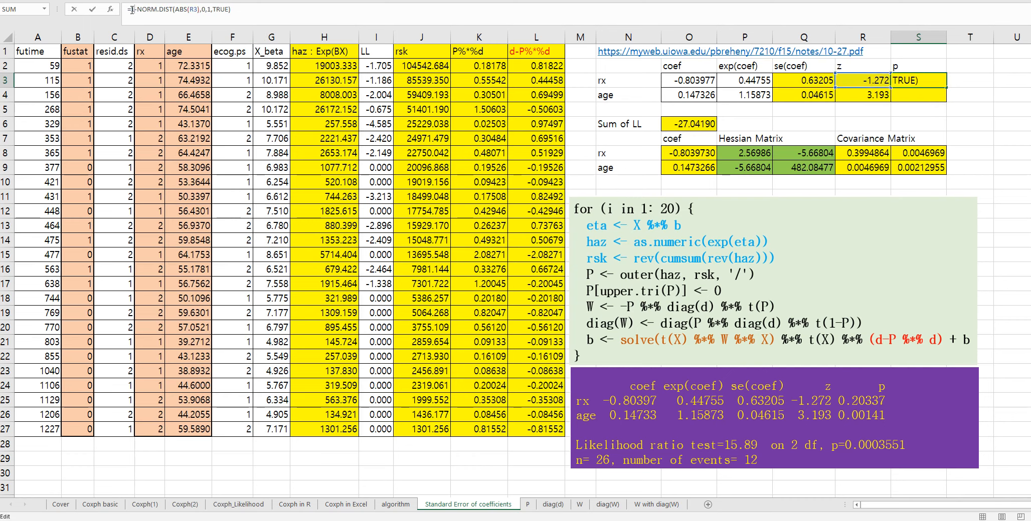
pyautogui.write('2*')
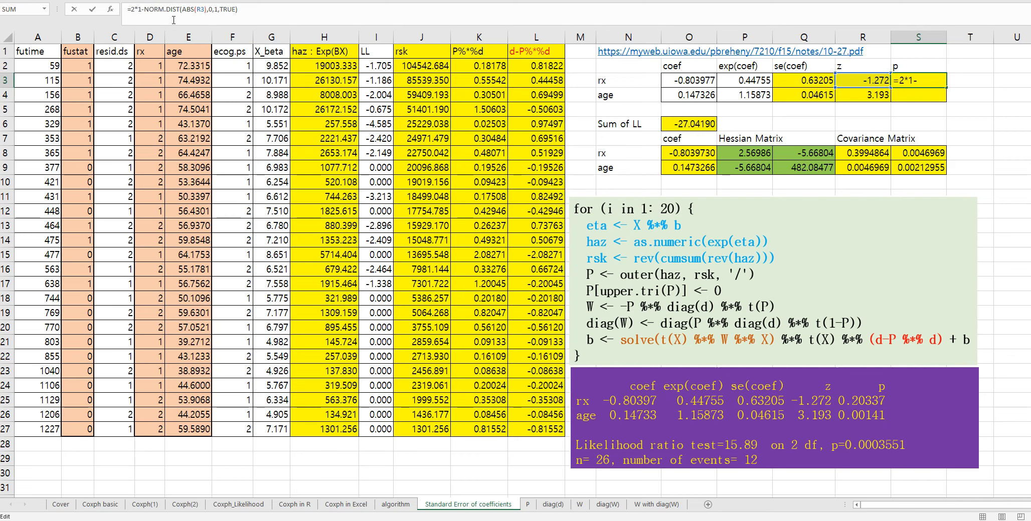
pyautogui.write('(')
pyautogui.press('End')
pyautogui.write(')')
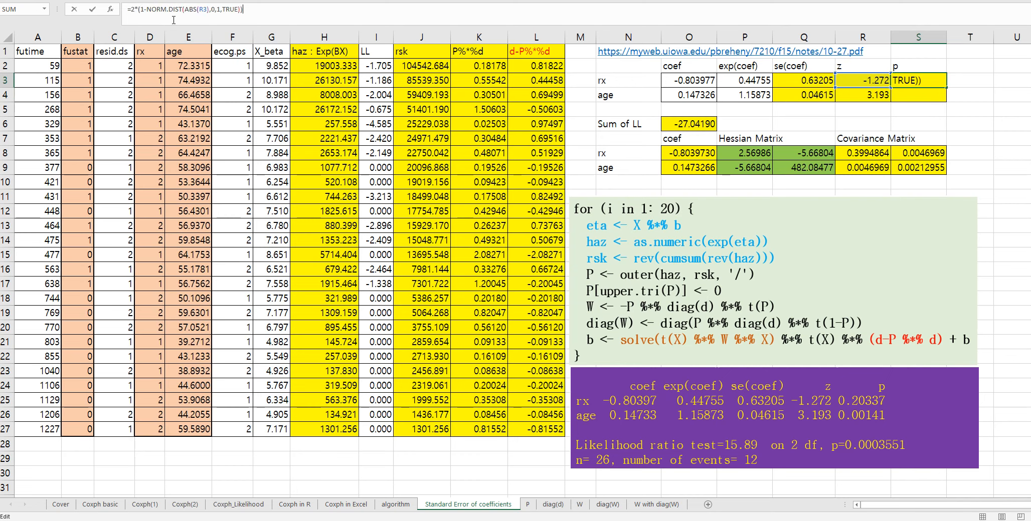
pyautogui.press('Return')
# - Copy the p value formula from S3 into S4 for age
pyautogui.press('Up')
pyautogui.hotkey('ctrl', 'c')
pyautogui.press('Down')
pyautogui.hotkey('ctrl', 'v')
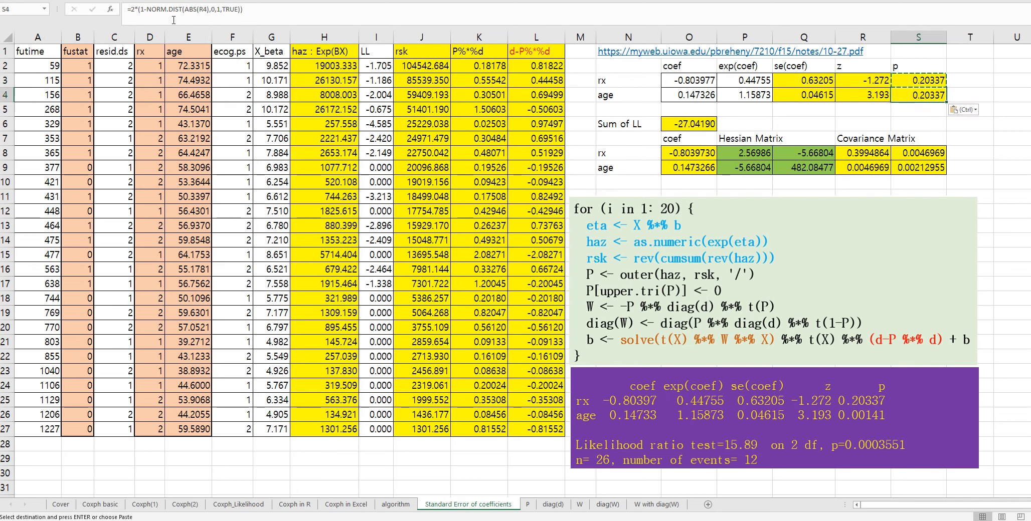
pyautogui.press('Escape')
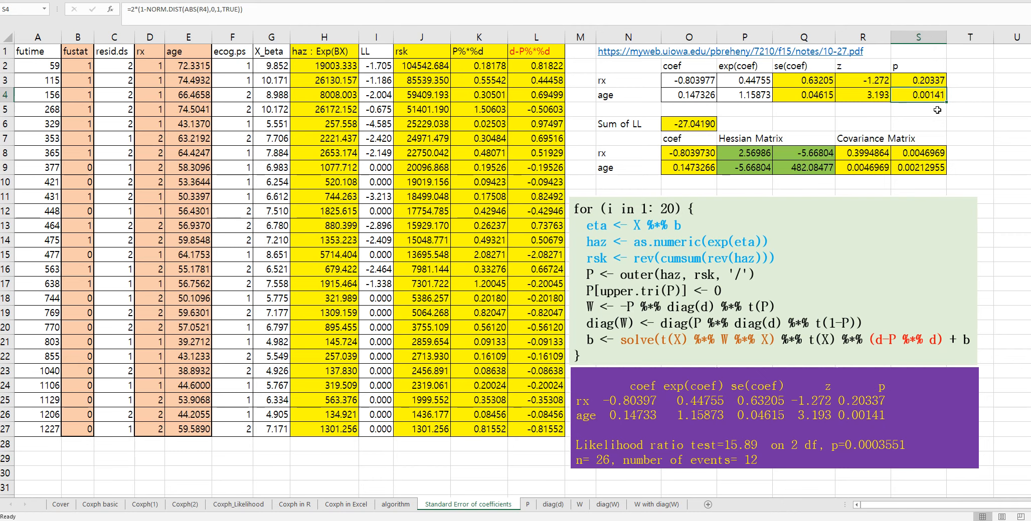
# - Review the rx and age results, check the algorithm sheet, and return to the Standard Error of coefficients sheet
pyautogui.click(919, 113)
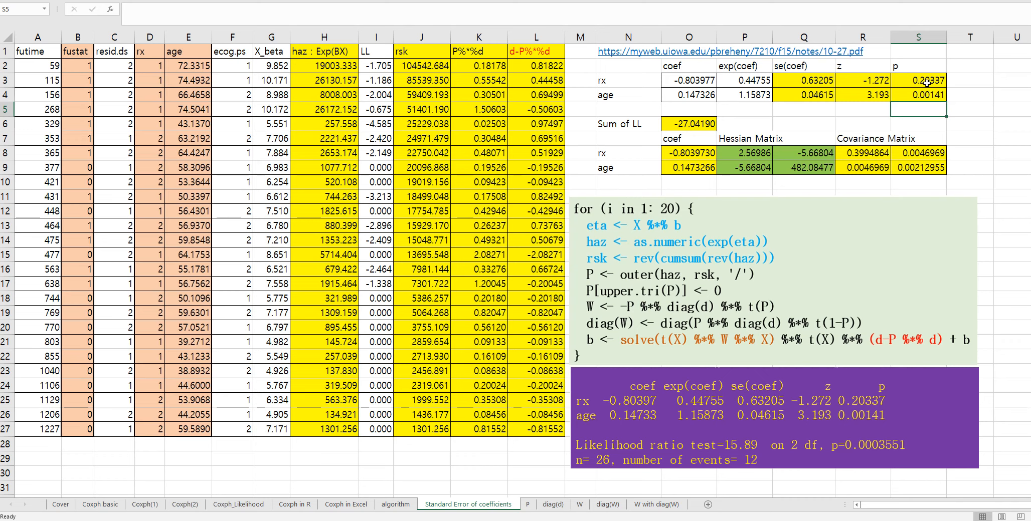
pyautogui.click(623, 100)
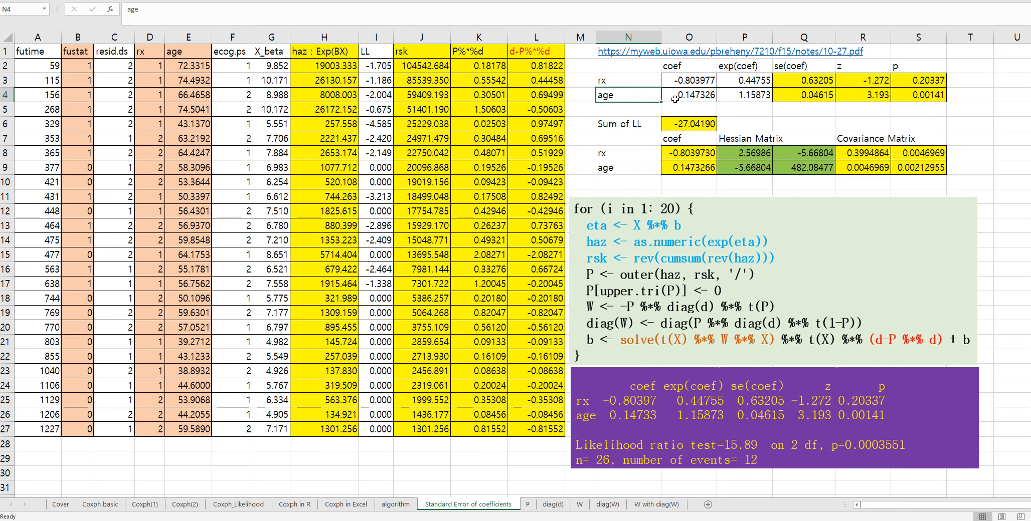
pyautogui.click(930, 113)
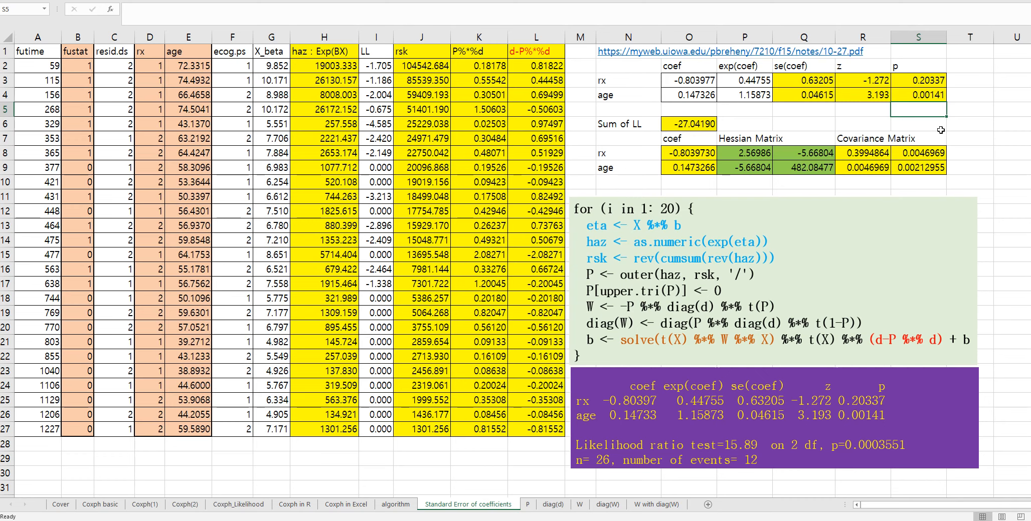
pyautogui.click(403, 507)
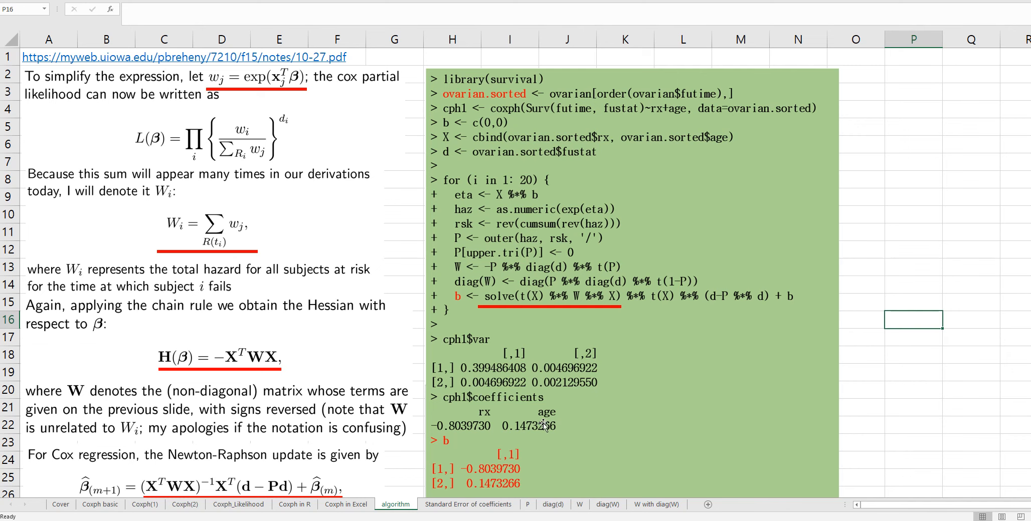
pyautogui.click(494, 506)
pyautogui.click(584, 144)
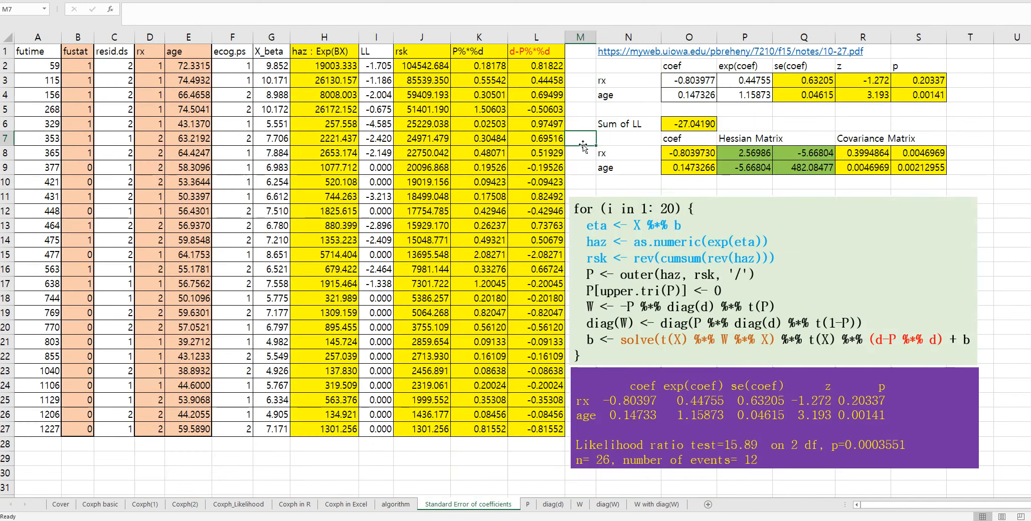